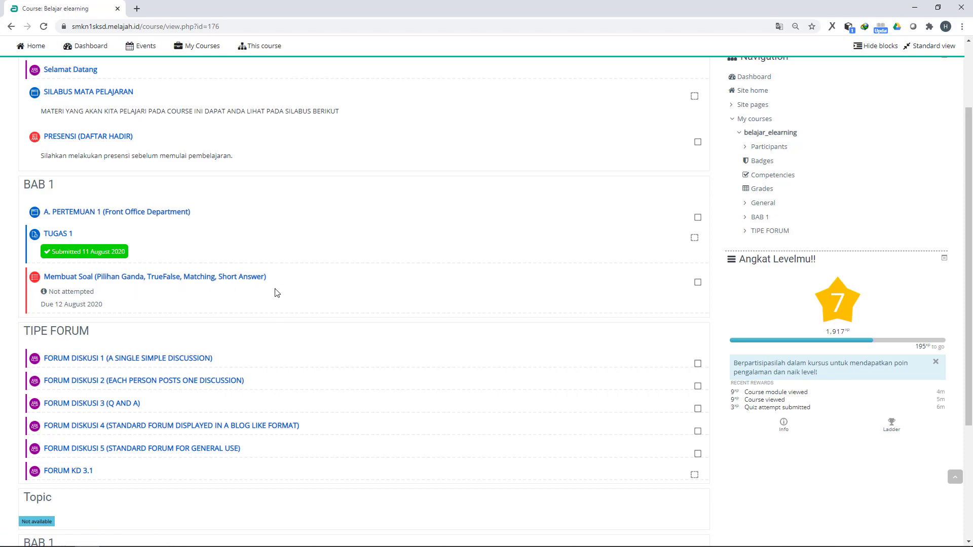
# Step: Open the quiz "Membuat Soal (Pilihan Ganda, TrueFalse, Matching, Short Answer)" in the BAB 1 section
pyautogui.scroll(3, 487, 283)
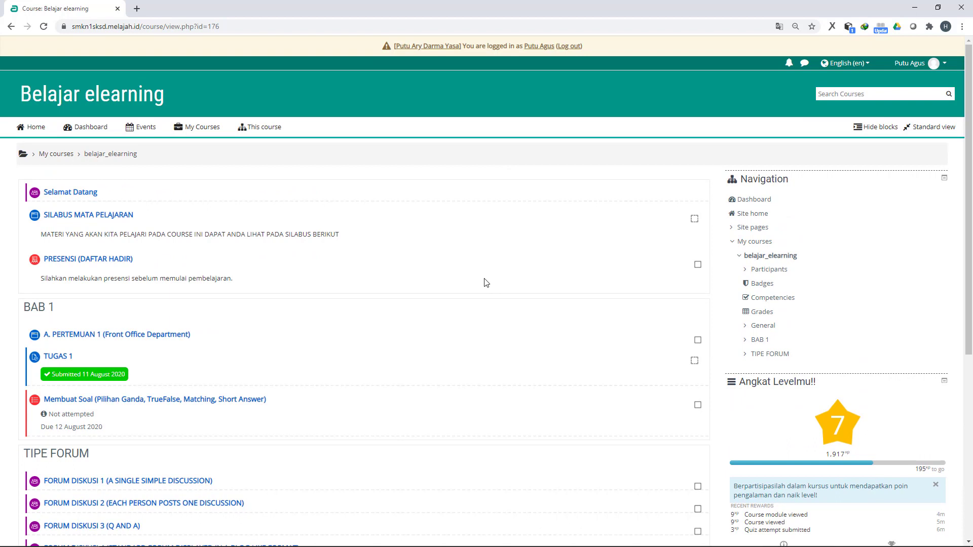
pyautogui.scroll(-1, 482, 282)
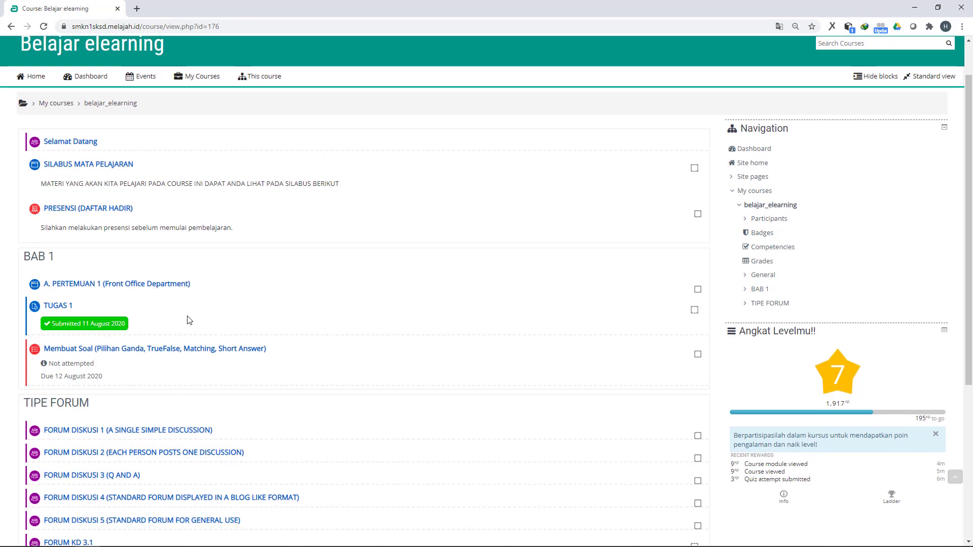
pyautogui.click(164, 349)
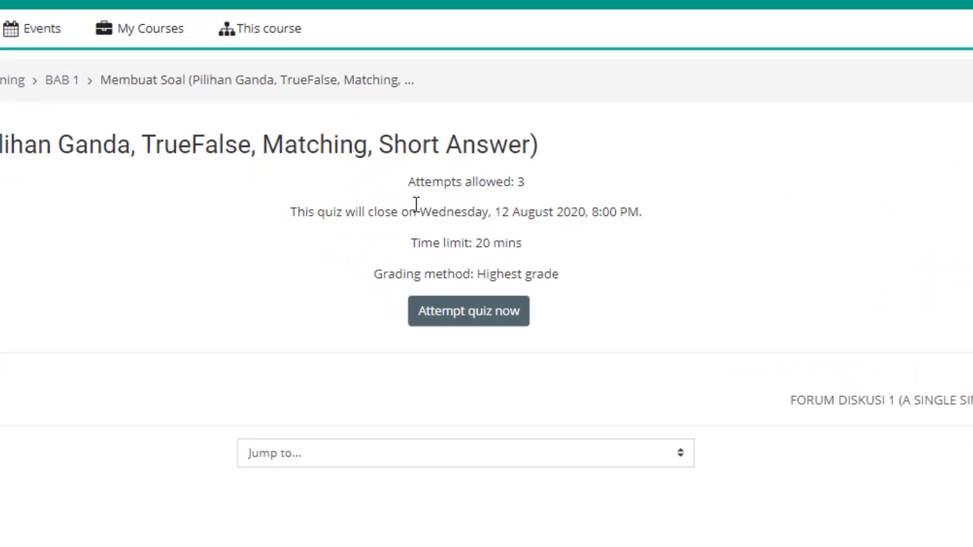
# Step: Examine the quiz's number of allowed attempts, closing date, time limit and grading method
pyautogui.moveTo(409, 181); pyautogui.dragTo(517, 179)
pyautogui.click(536, 180)
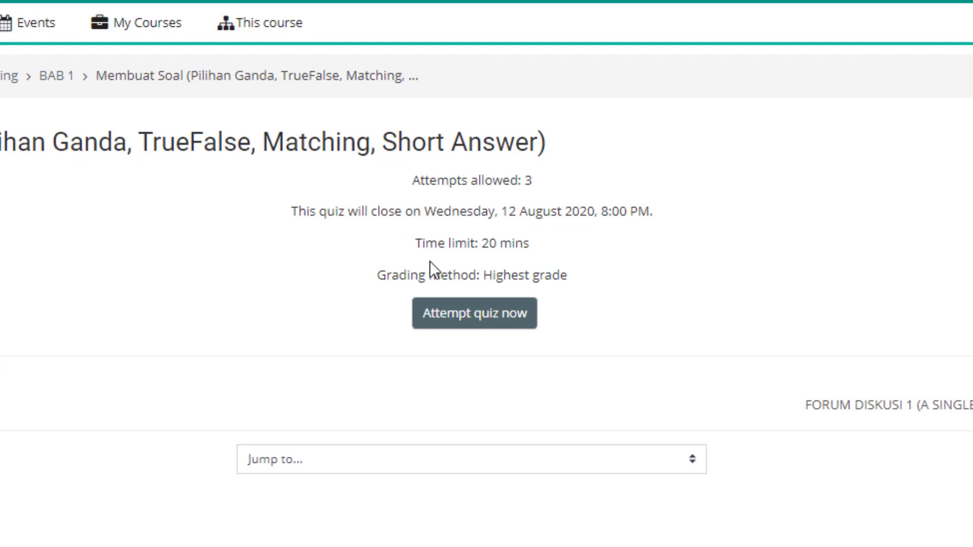
pyautogui.moveTo(293, 212); pyautogui.dragTo(656, 212)
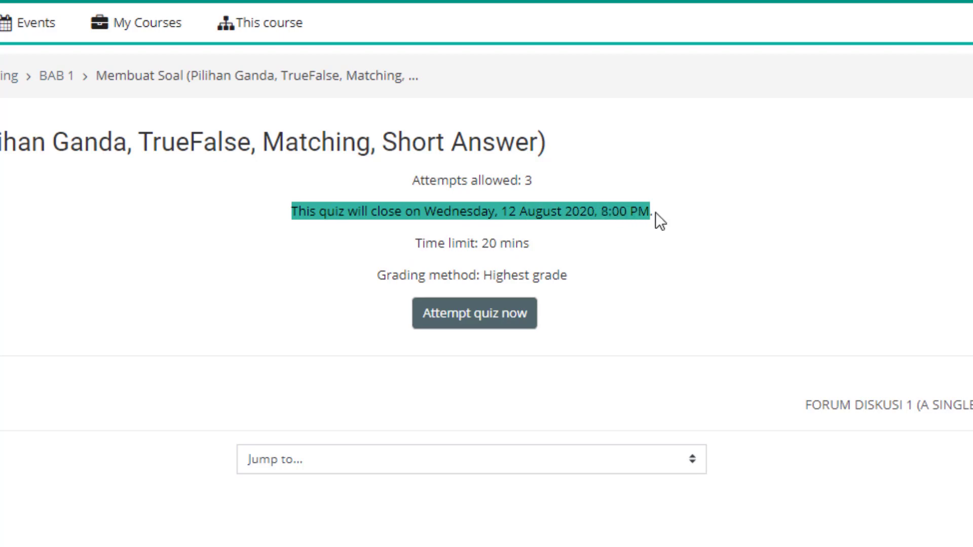
pyautogui.click(679, 207)
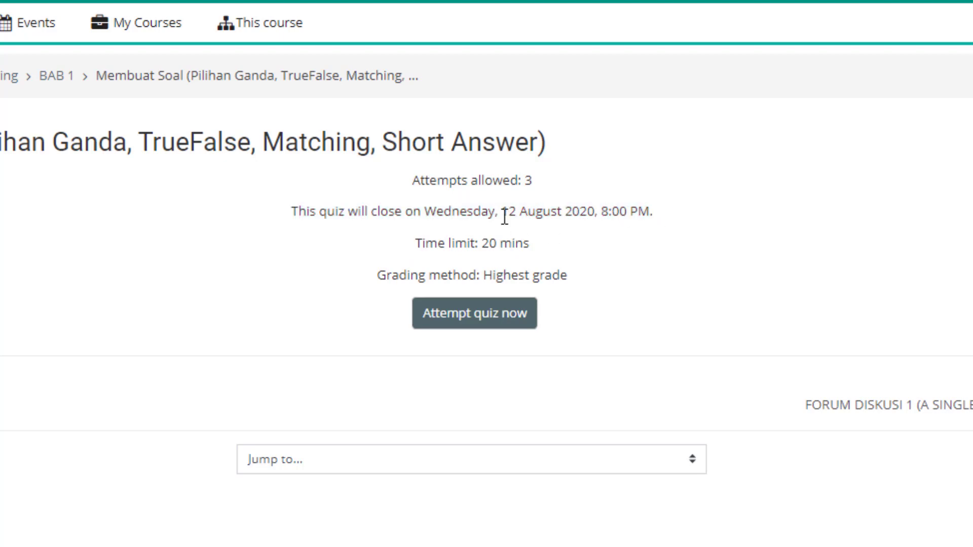
pyautogui.moveTo(502, 213); pyautogui.dragTo(538, 213)
pyautogui.click(600, 213)
pyautogui.moveTo(483, 244); pyautogui.dragTo(537, 244)
pyautogui.click(437, 275)
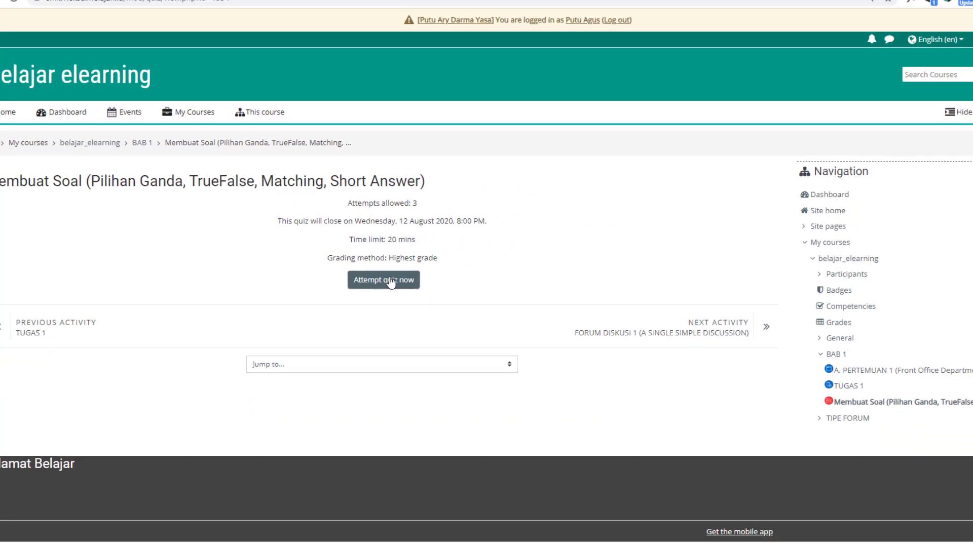
# Step: Start the timed quiz attempt, answer the first question with "A. pemerintah" and continue to the following question
pyautogui.click(474, 313)
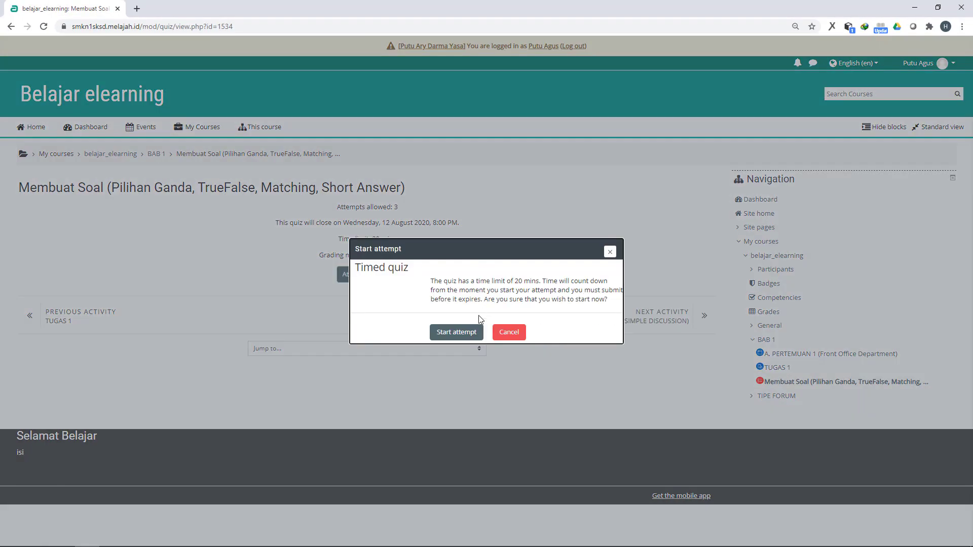
pyautogui.click(458, 329)
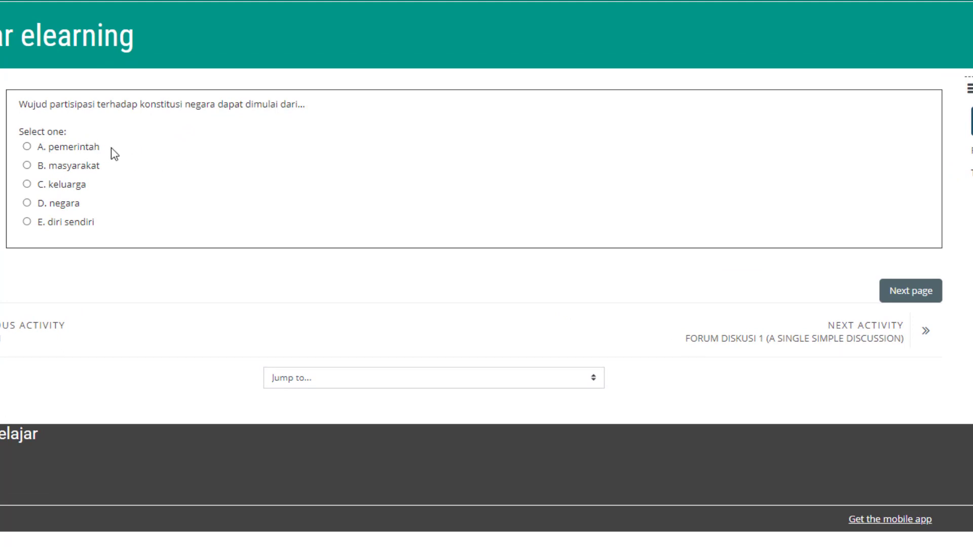
pyautogui.click(87, 147)
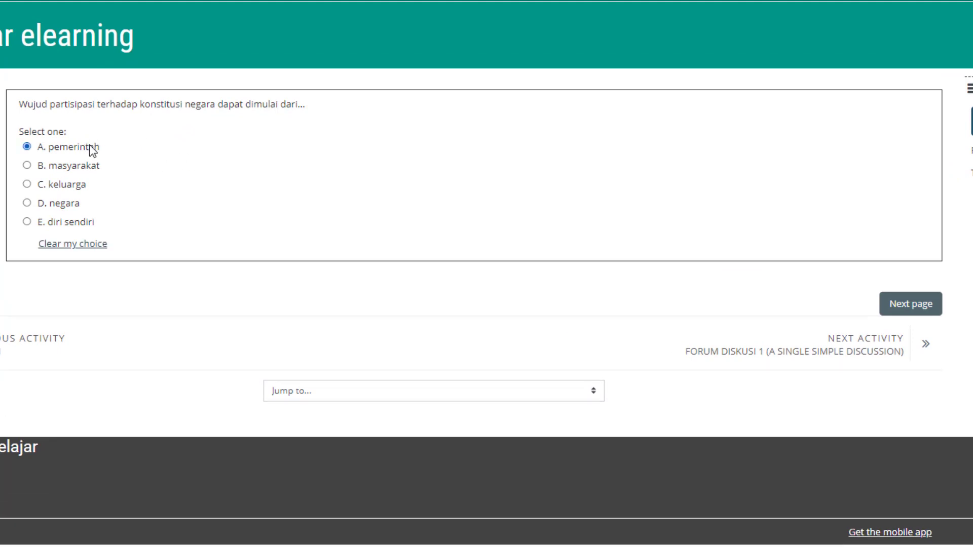
pyautogui.click(911, 306)
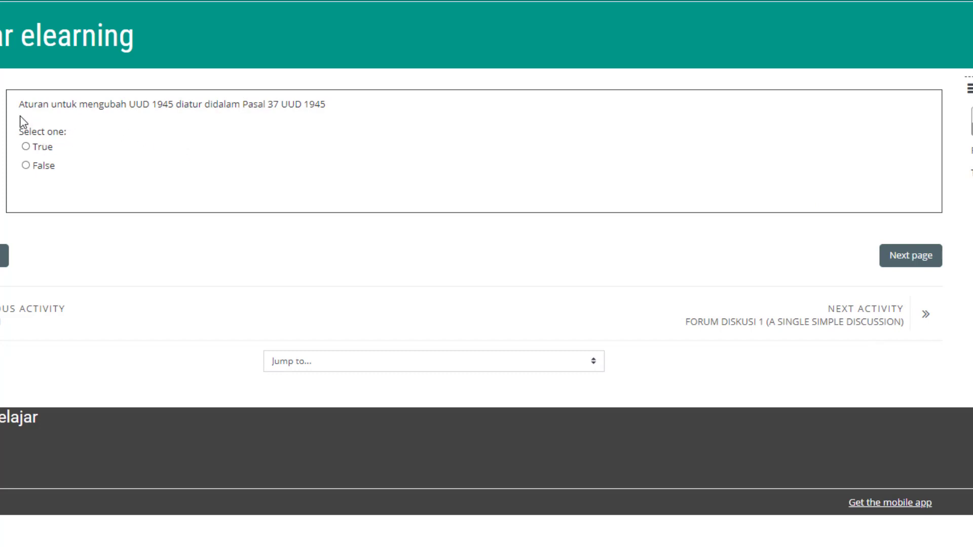
# Step: Answer True to the statement about Pasal 37 UUD 1945 and continue to the following question
pyautogui.moveTo(19, 104); pyautogui.dragTo(373, 100)
pyautogui.click(269, 110)
pyautogui.click(39, 147)
pyautogui.click(902, 258)
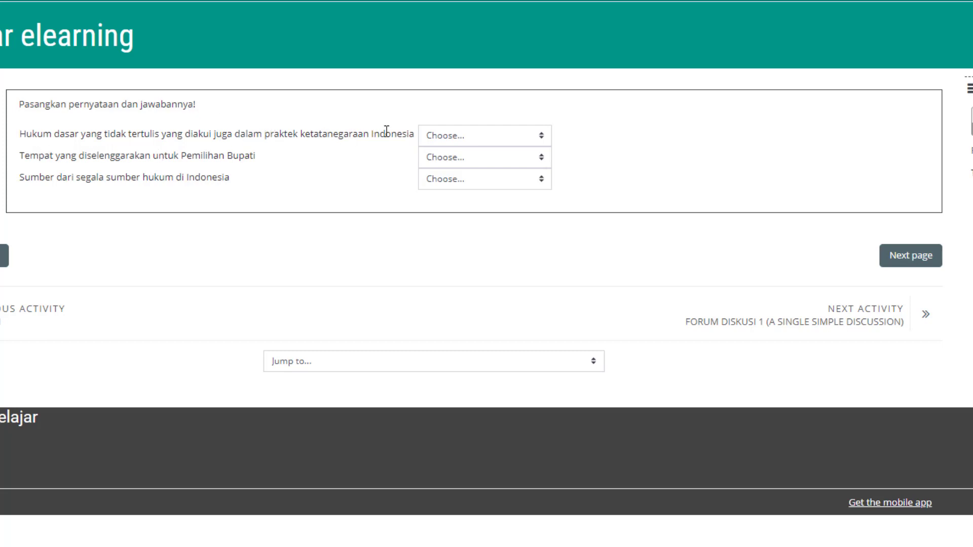
# Step: Match the three statements in order with Konvensi, KPU Kabupaten atau Kota and Undang-undang, and continue to the following question
pyautogui.click(432, 135)
pyautogui.click(307, 133)
pyautogui.moveTo(57, 133); pyautogui.dragTo(270, 133)
pyautogui.click(284, 133)
pyautogui.click(462, 136)
pyautogui.click(455, 166)
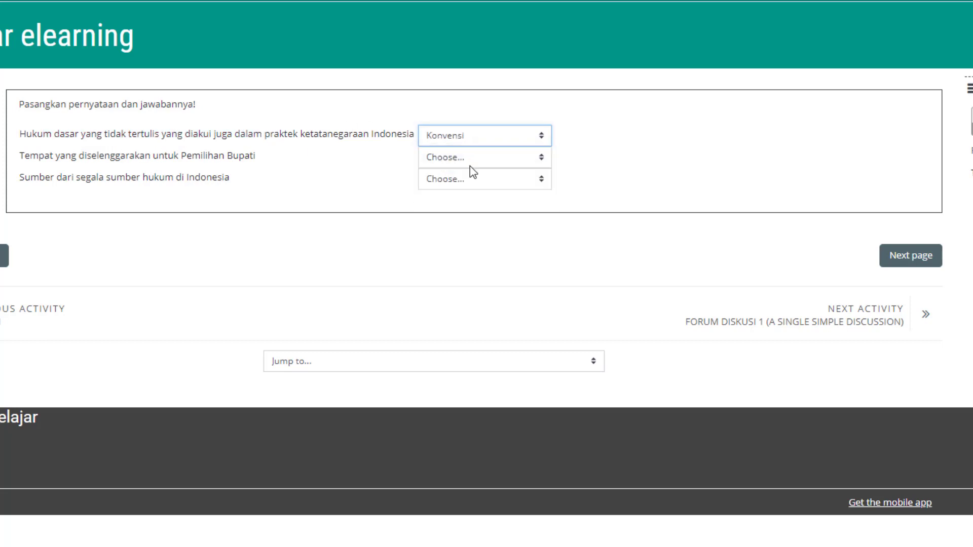
pyautogui.click(470, 163)
pyautogui.click(467, 201)
pyautogui.click(471, 184)
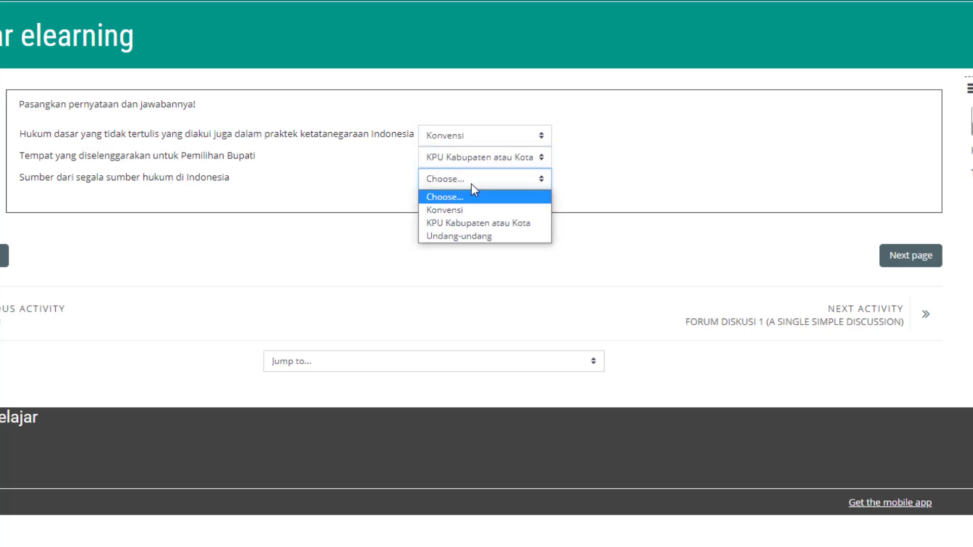
pyautogui.click(438, 238)
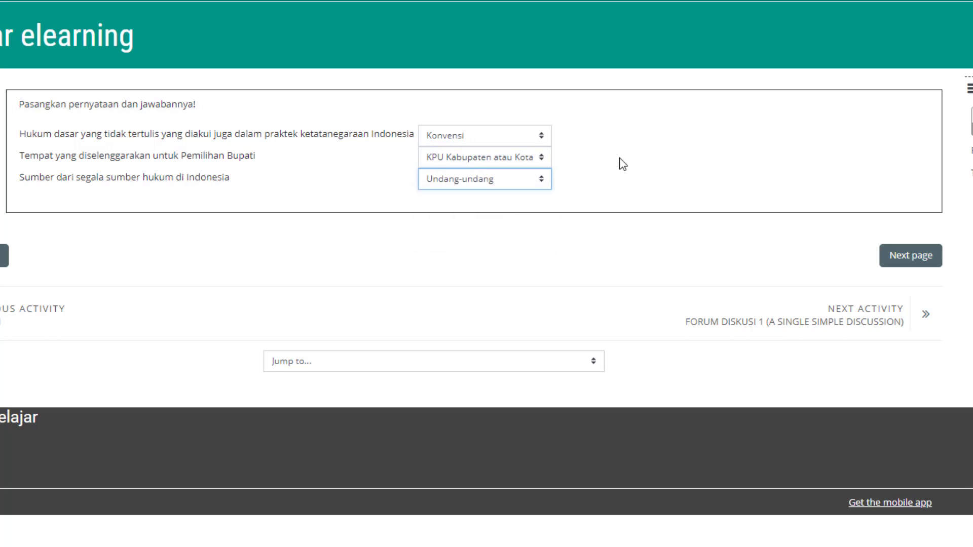
pyautogui.click(914, 261)
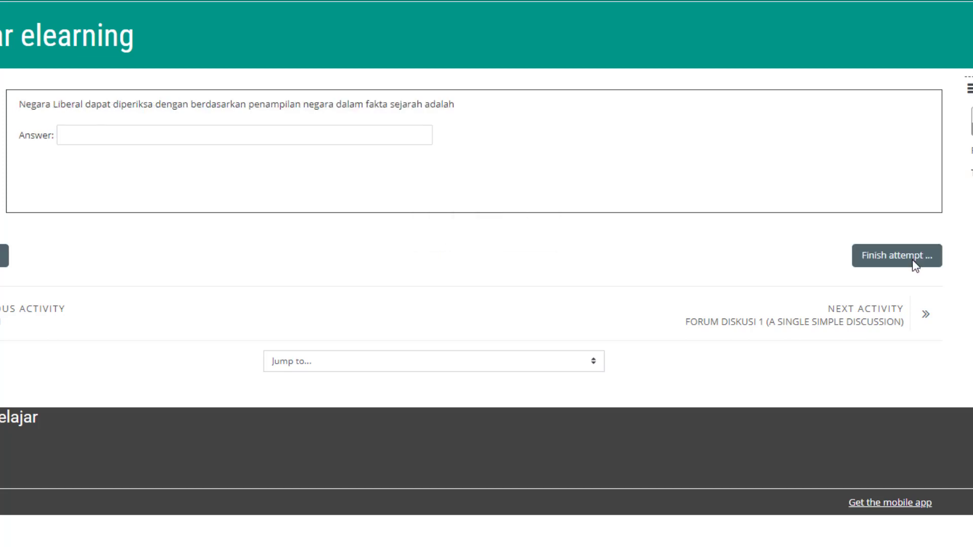
# Step: Answer the short-answer question about Negara Liberal with "konvesional" and finish the attempt
pyautogui.click(86, 134)
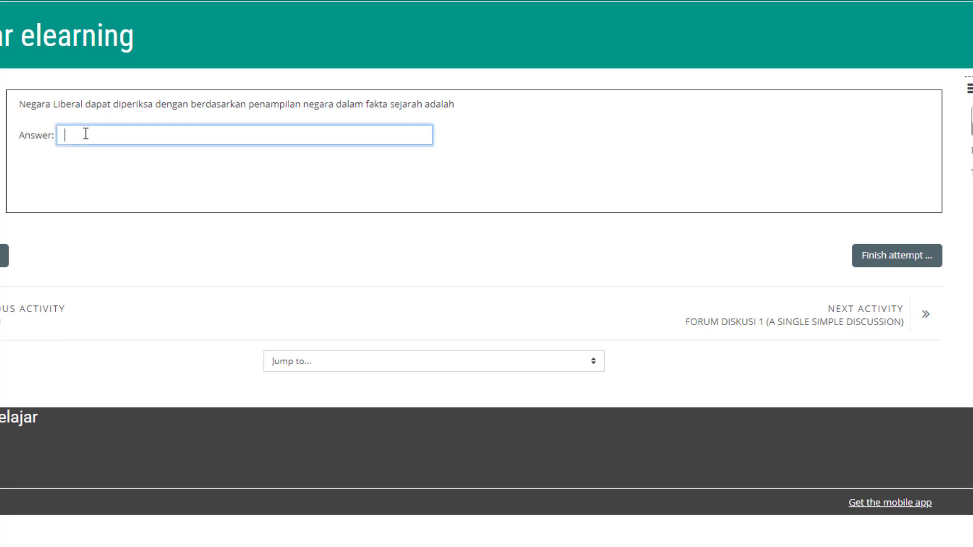
pyautogui.write('konvesional')
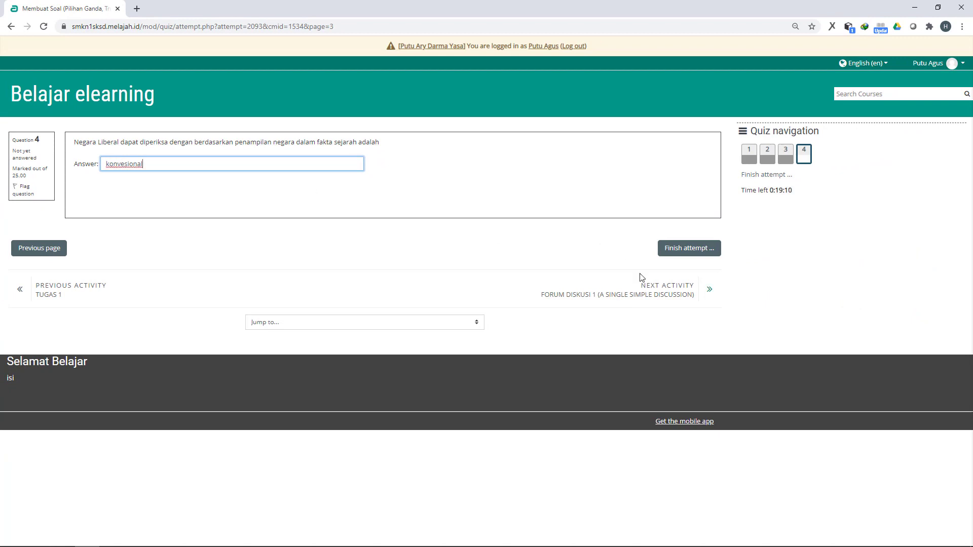
pyautogui.click(687, 248)
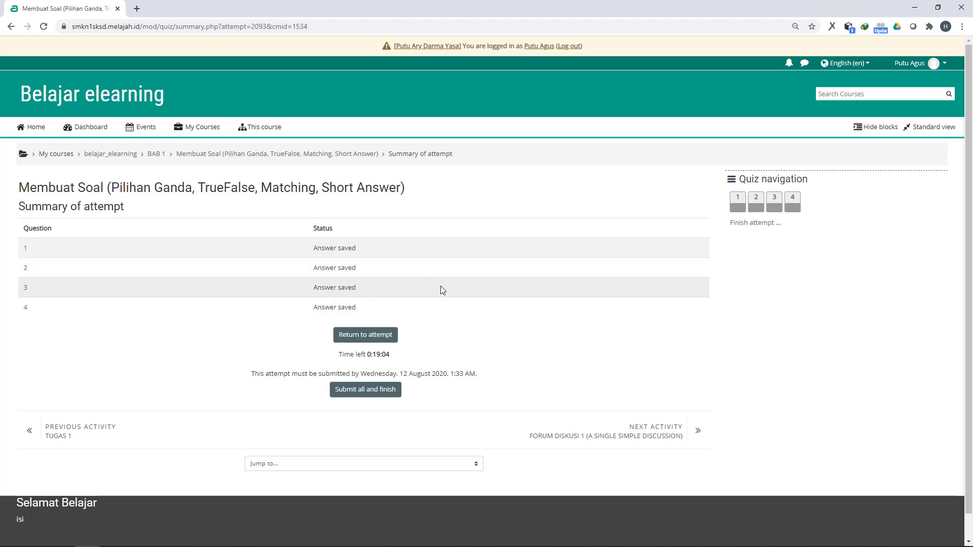
# Step: Check the remaining time in the attempt summary and submit all quiz answers for good
pyautogui.scroll(-1, 440, 286)
pyautogui.moveTo(350, 329); pyautogui.dragTo(402, 335)
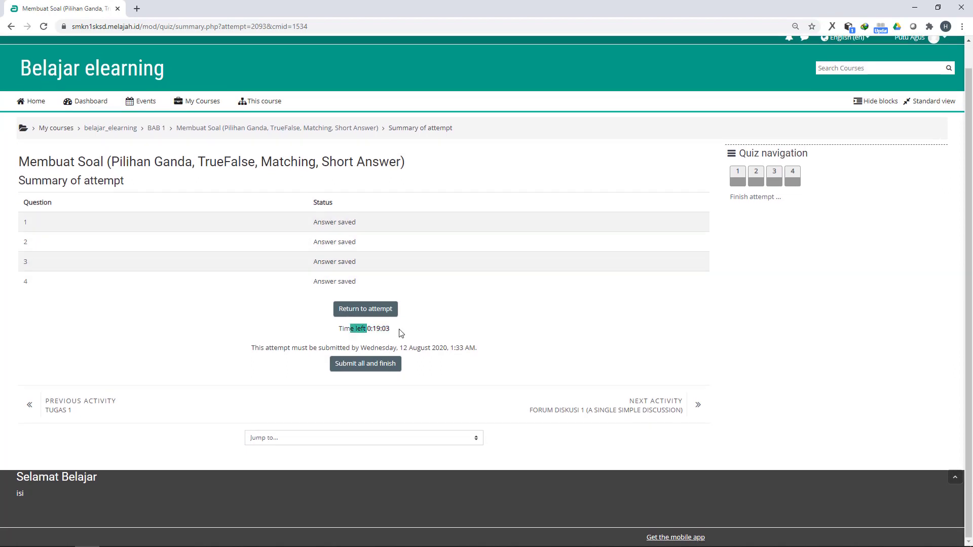
pyautogui.click(400, 335)
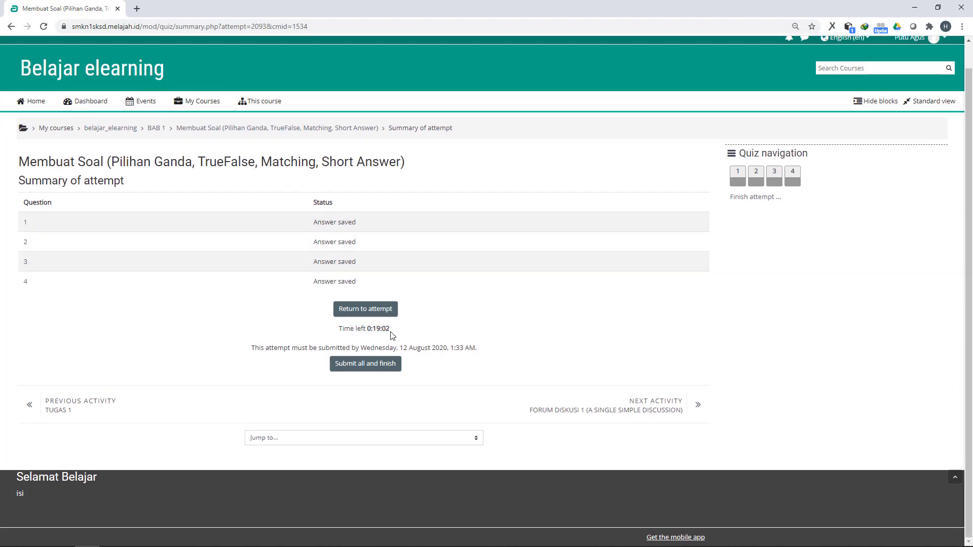
pyautogui.click(363, 367)
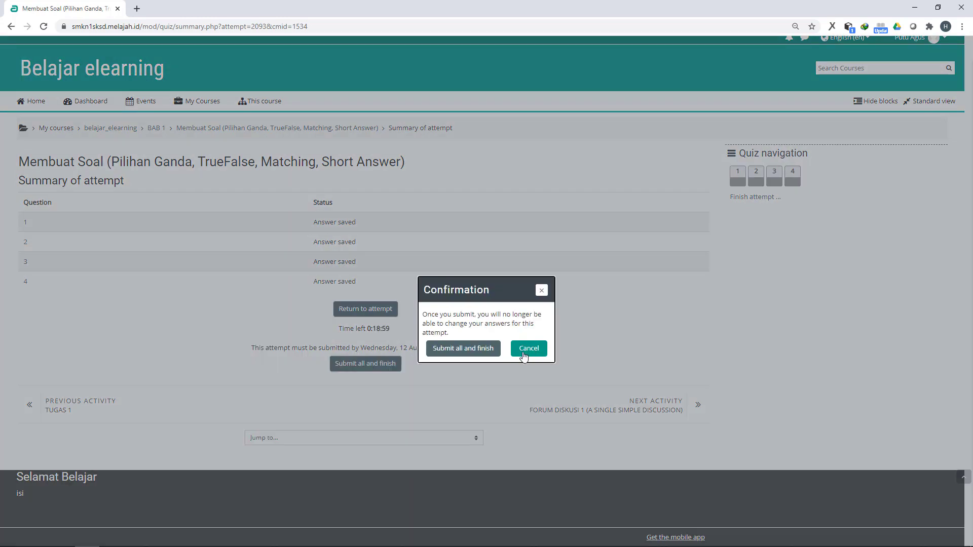
pyautogui.click(463, 349)
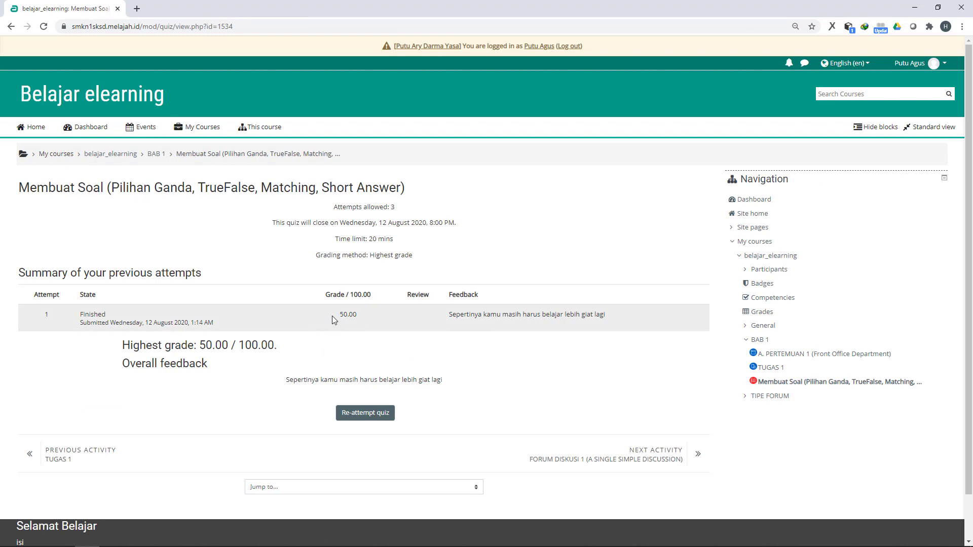
# Step: Examine the grade and feedback of the submitted attempt and the option to re-attempt the quiz
pyautogui.moveTo(337, 315); pyautogui.dragTo(364, 315)
pyautogui.moveTo(449, 315); pyautogui.dragTo(625, 318)
pyautogui.click(522, 342)
pyautogui.doubleClick(354, 296)
pyautogui.moveTo(339, 315); pyautogui.dragTo(370, 315)
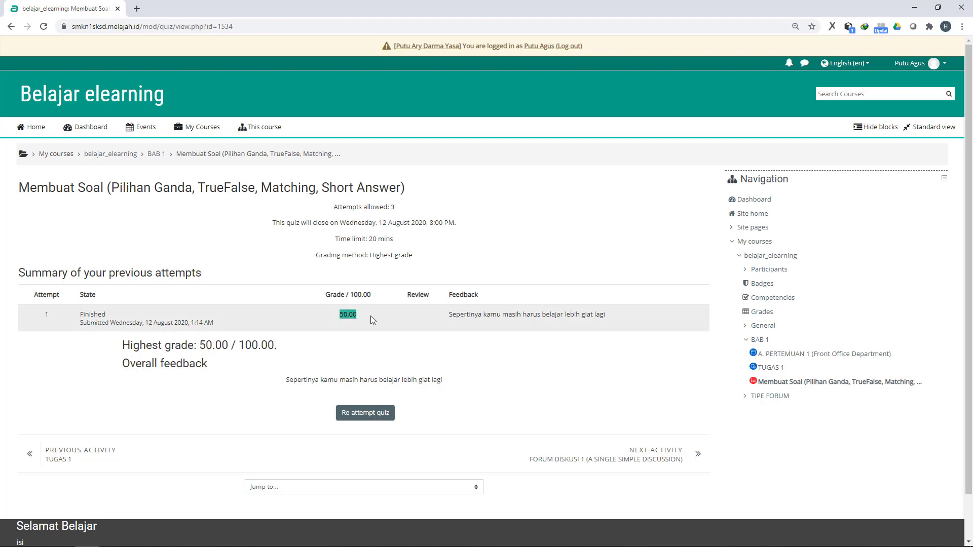
pyautogui.click(368, 350)
pyautogui.click(372, 416)
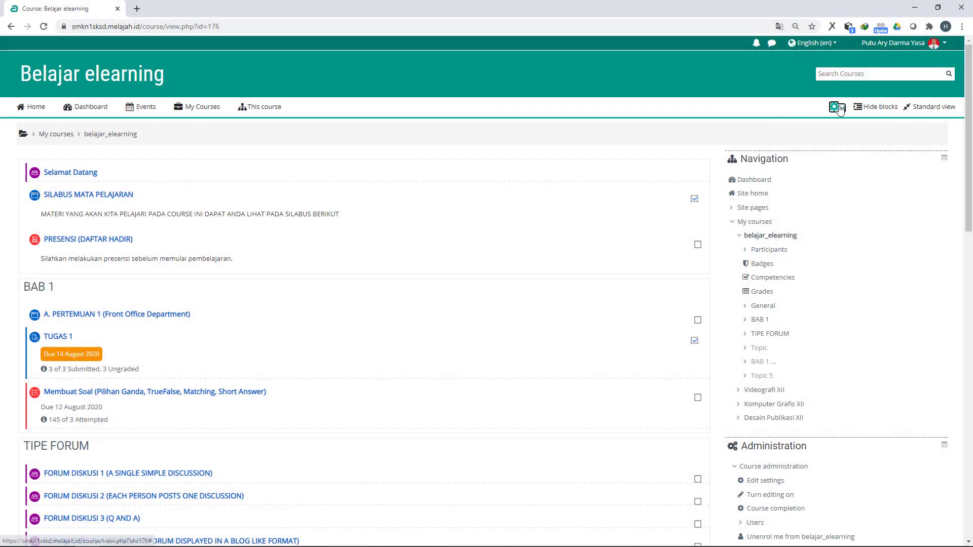
# Step: Turn on editing in the Belajar elearning course and add a Quiz activity to the BAB 1 section
pyautogui.click(838, 107)
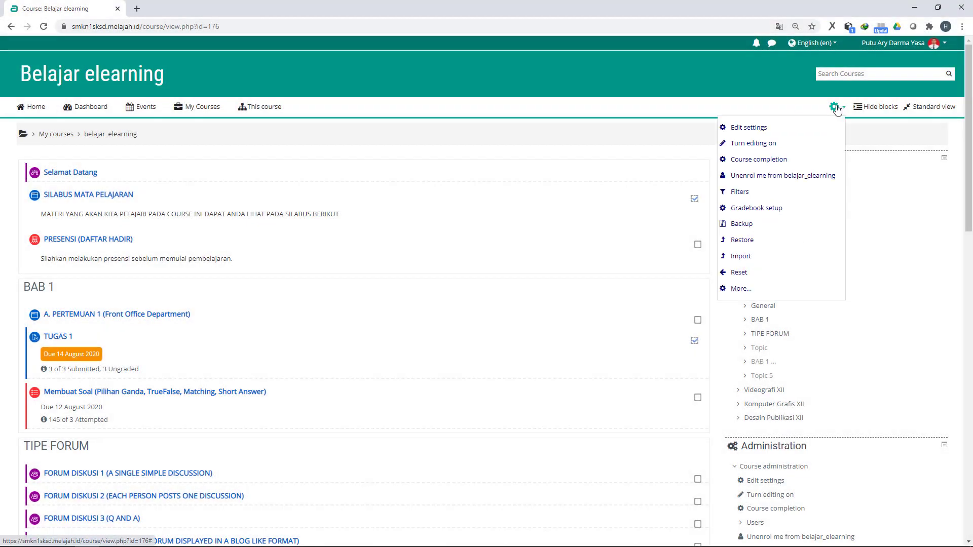
pyautogui.click(744, 139)
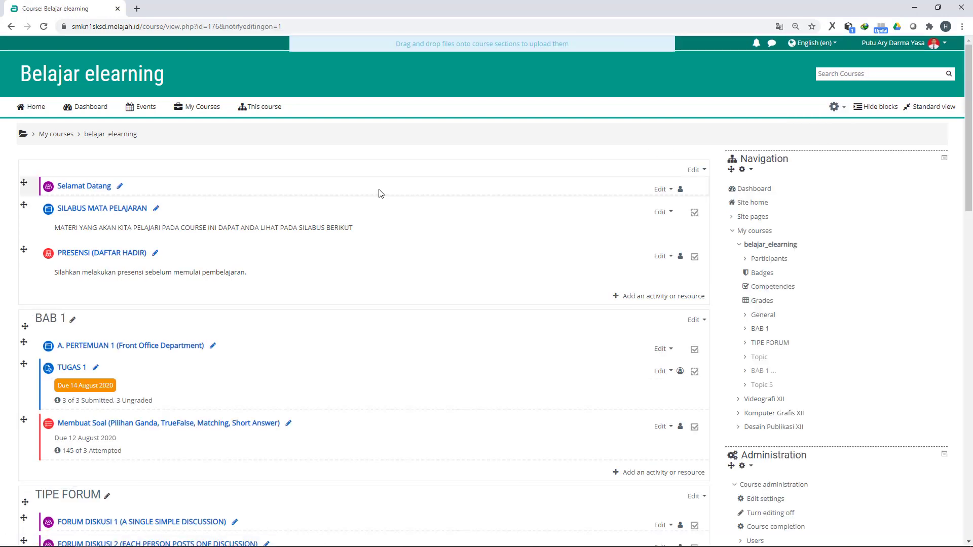
pyautogui.scroll(-5, 410, 187)
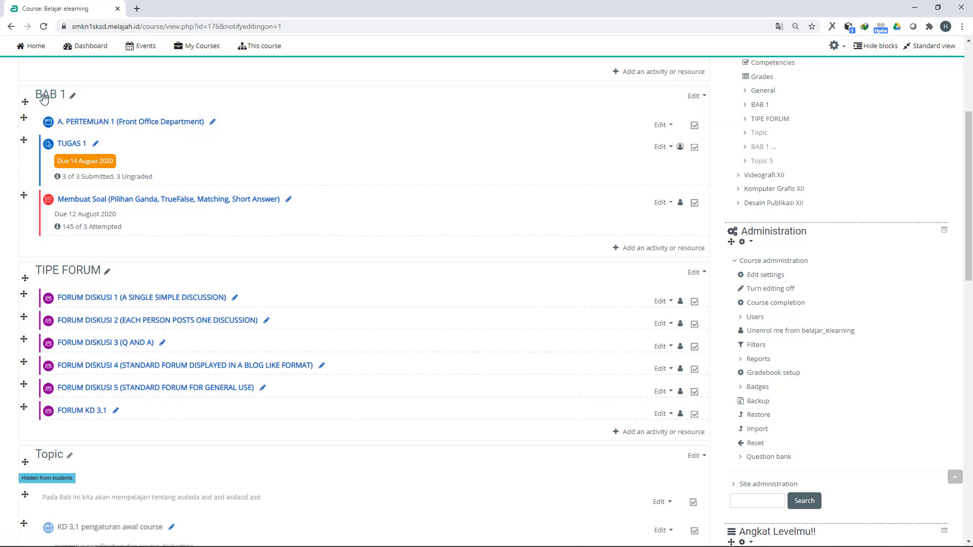
pyautogui.click(647, 250)
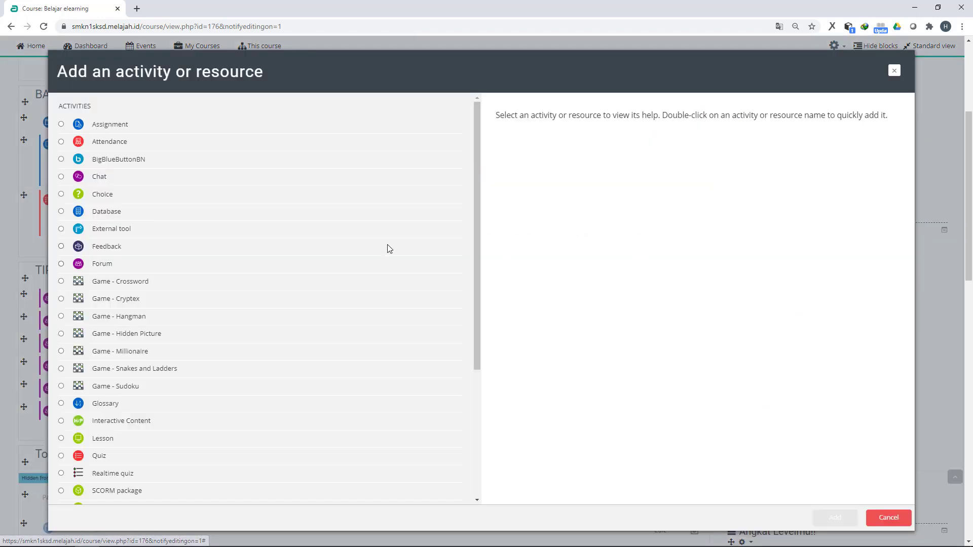
pyautogui.moveTo(478, 159); pyautogui.dragTo(385, 267)
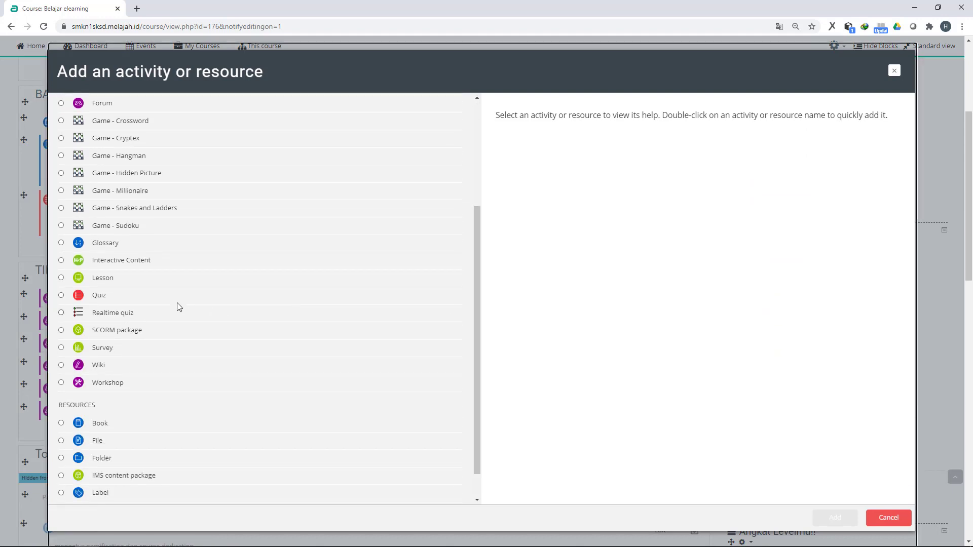
pyautogui.click(95, 295)
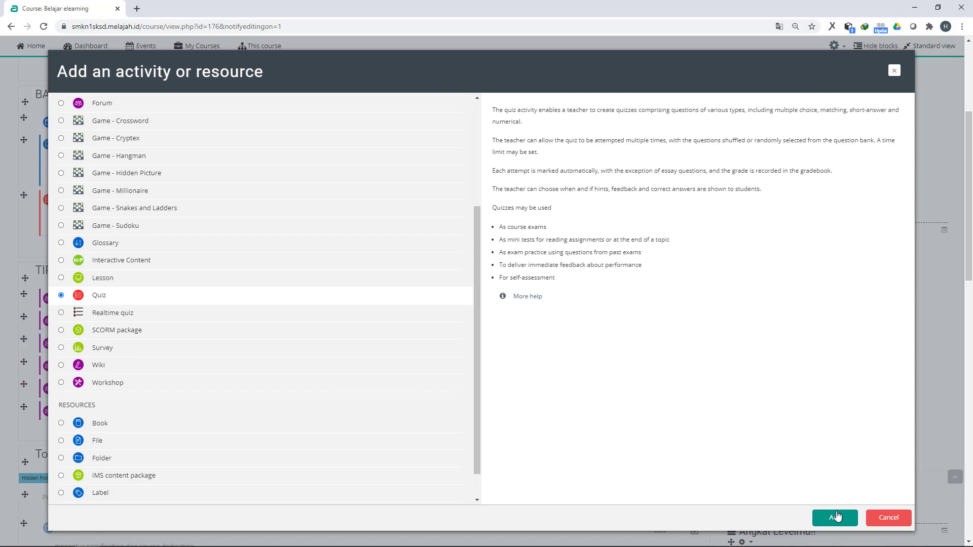
pyautogui.click(839, 518)
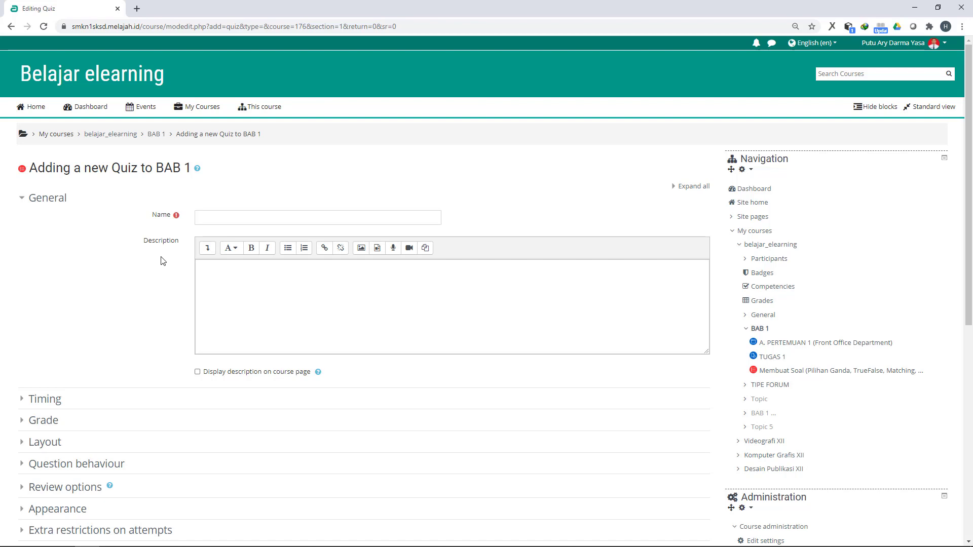
# Step: Name the new quiz "Quiz 1" and place the cursor in its empty description
pyautogui.click(217, 217)
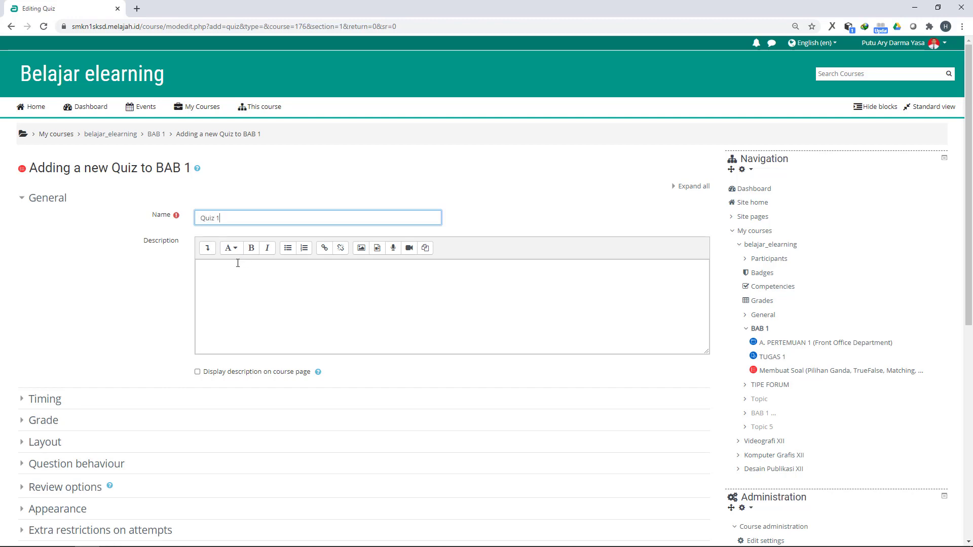
pyautogui.scroll(-3, 238, 287)
pyautogui.click(245, 133)
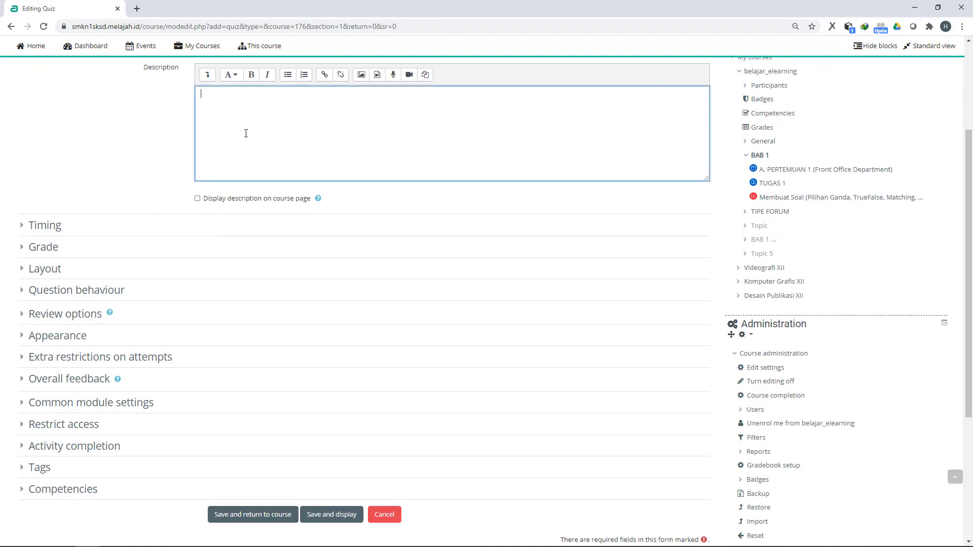
pyautogui.scroll(3, 191, 204)
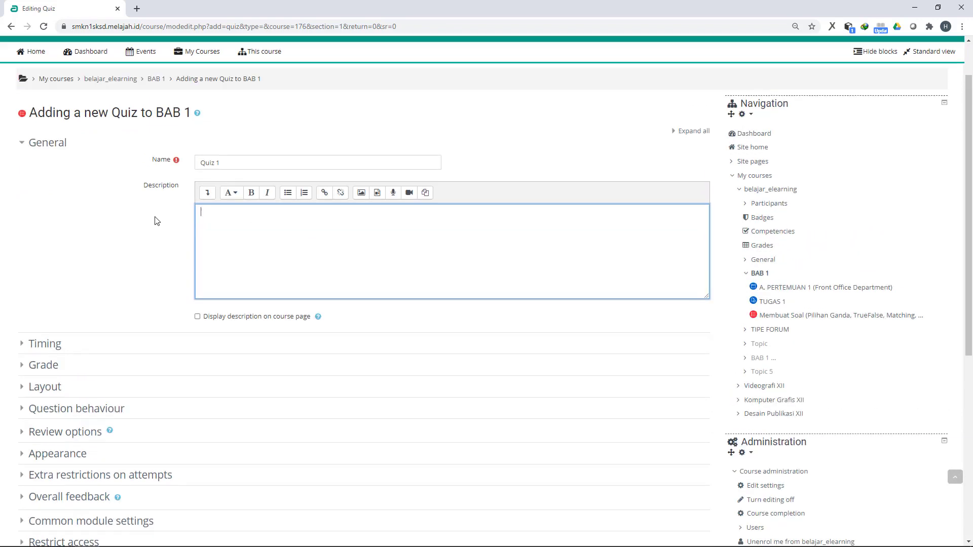
# Step: Enable the quiz opening time and set it to 12 August 2020 at 05:00
pyautogui.scroll(-3, 134, 238)
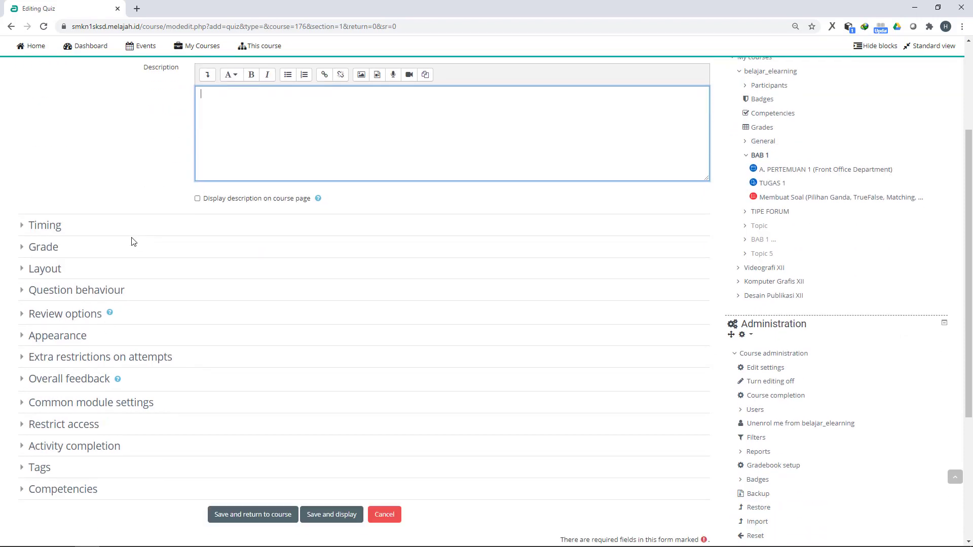
pyautogui.click(38, 226)
pyautogui.scroll(-1, 412, 216)
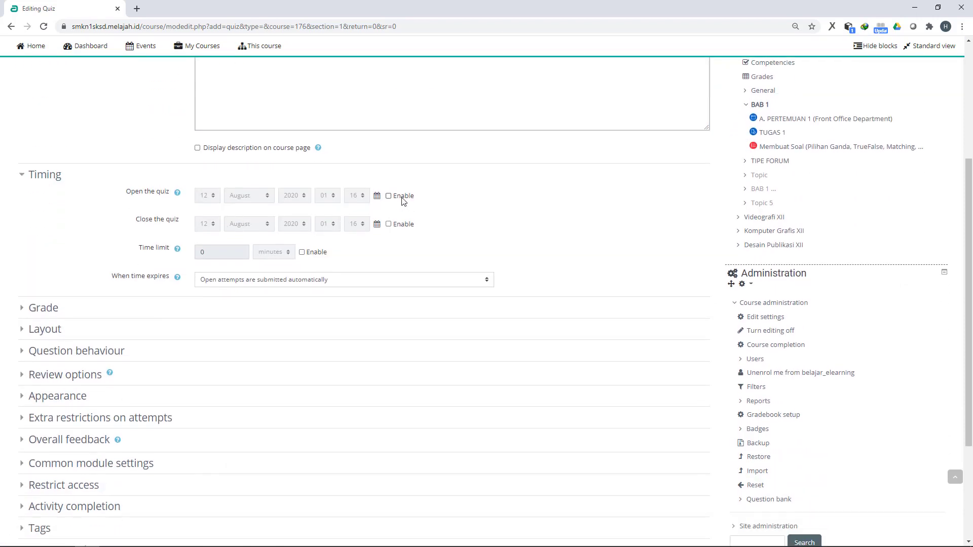
pyautogui.click(402, 196)
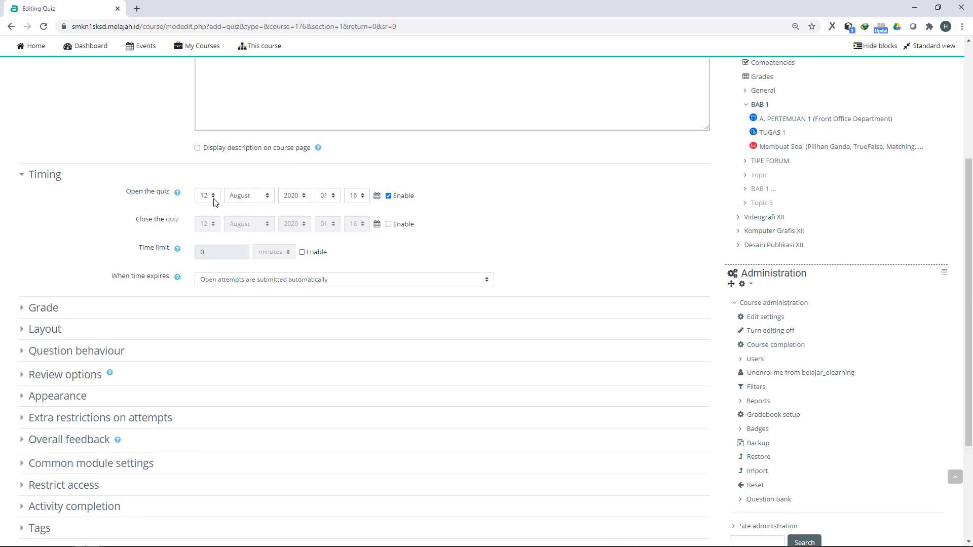
pyautogui.click(335, 200)
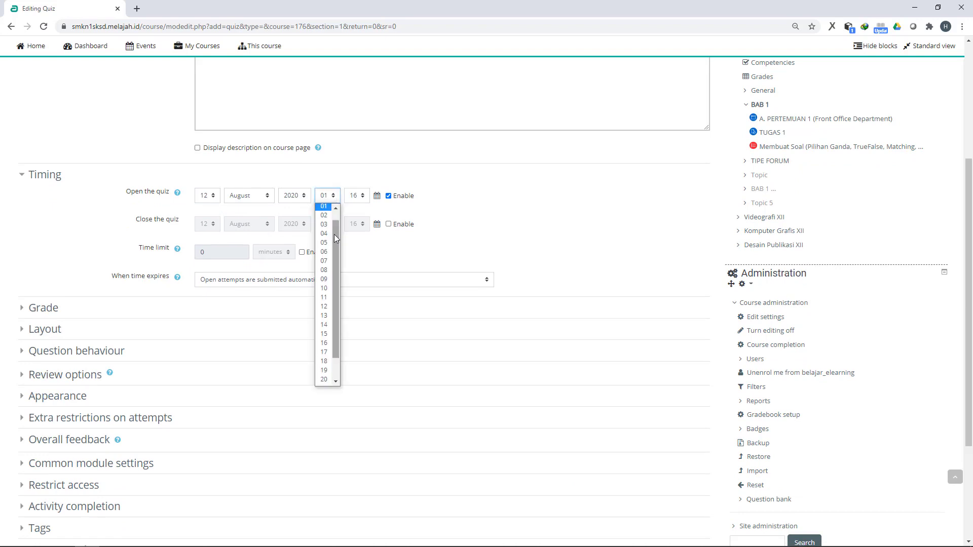
pyautogui.click(325, 243)
pyautogui.click(360, 196)
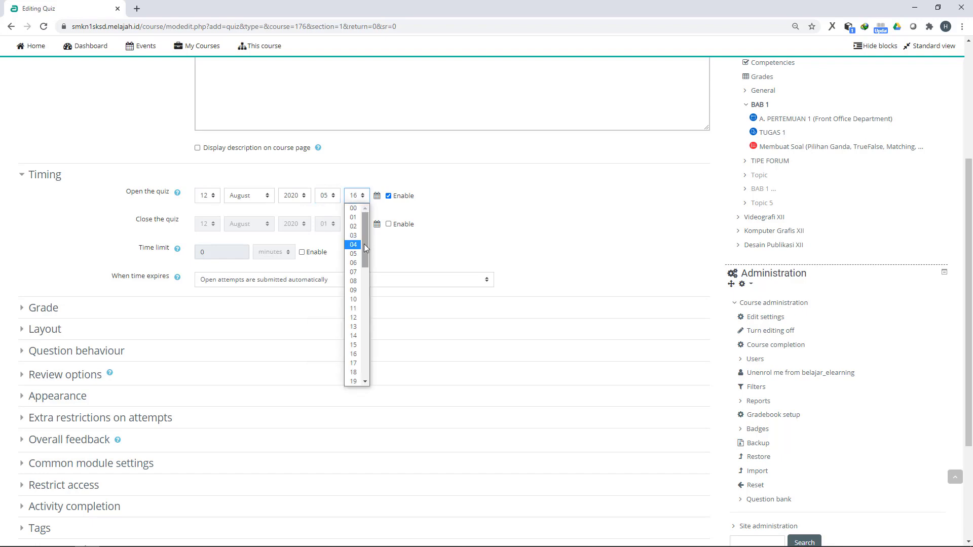
pyautogui.click(356, 209)
# Step: Enable the quiz closing time and set it to 14 August 2020 at 12:00
pyautogui.click(389, 224)
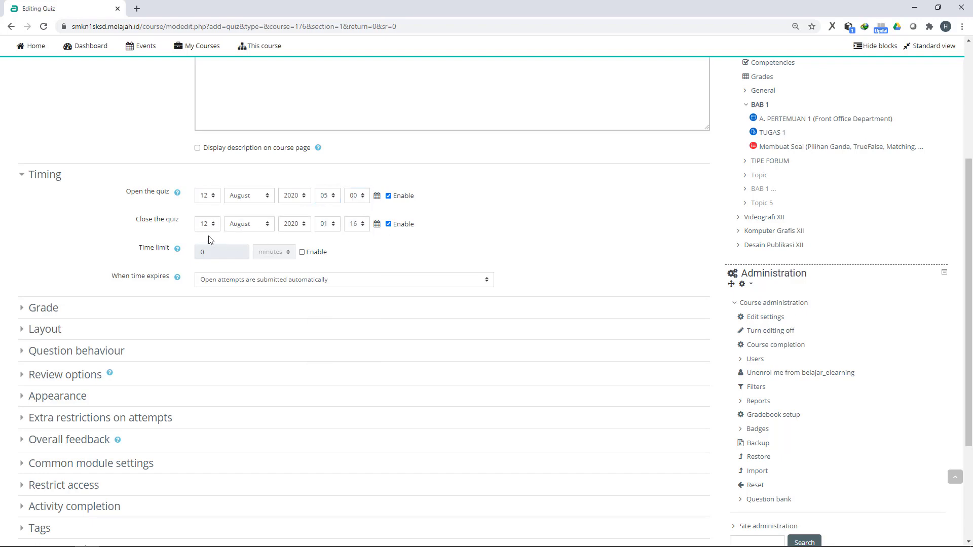
pyautogui.click(212, 225)
pyautogui.moveTo(215, 269); pyautogui.dragTo(215, 296)
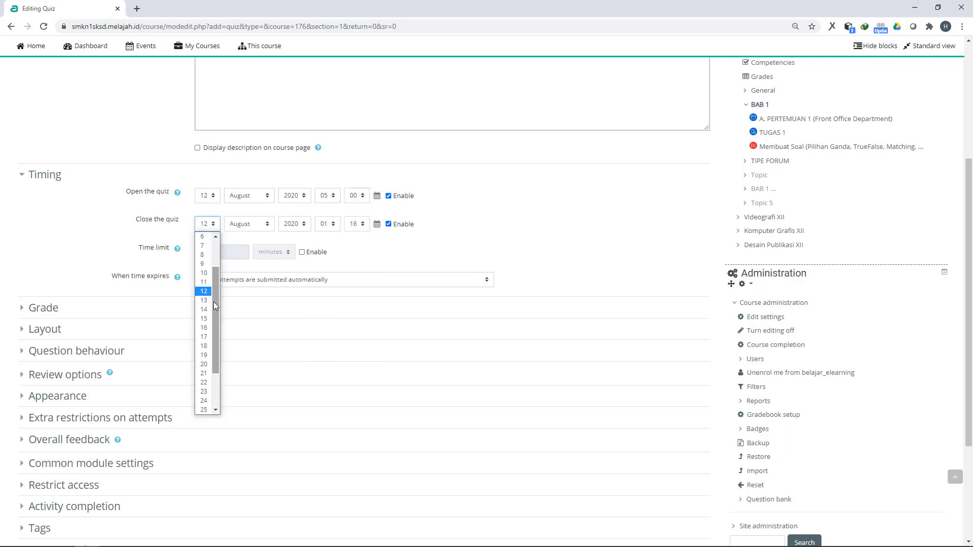
pyautogui.click(204, 309)
pyautogui.click(327, 224)
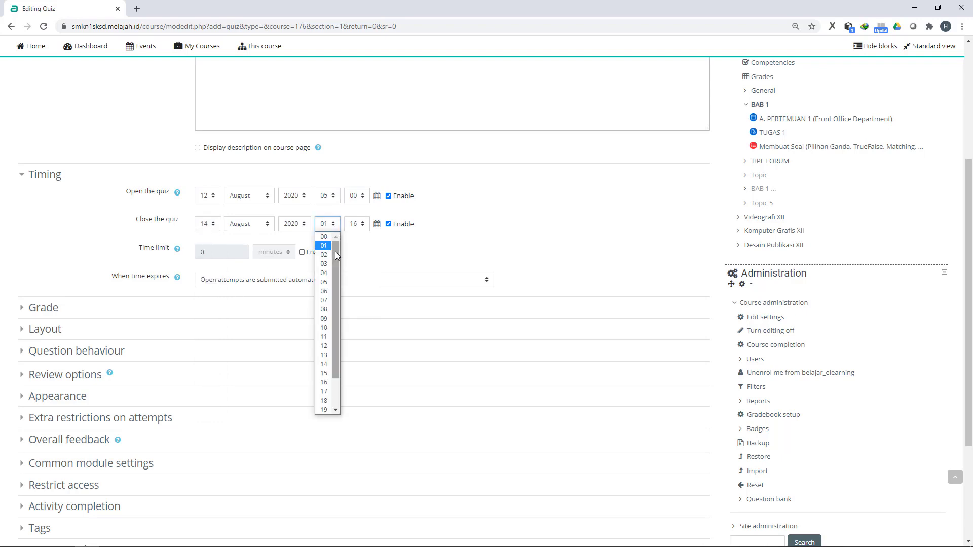
pyautogui.moveTo(336, 251); pyautogui.dragTo(335, 288)
pyautogui.click(324, 309)
pyautogui.click(357, 224)
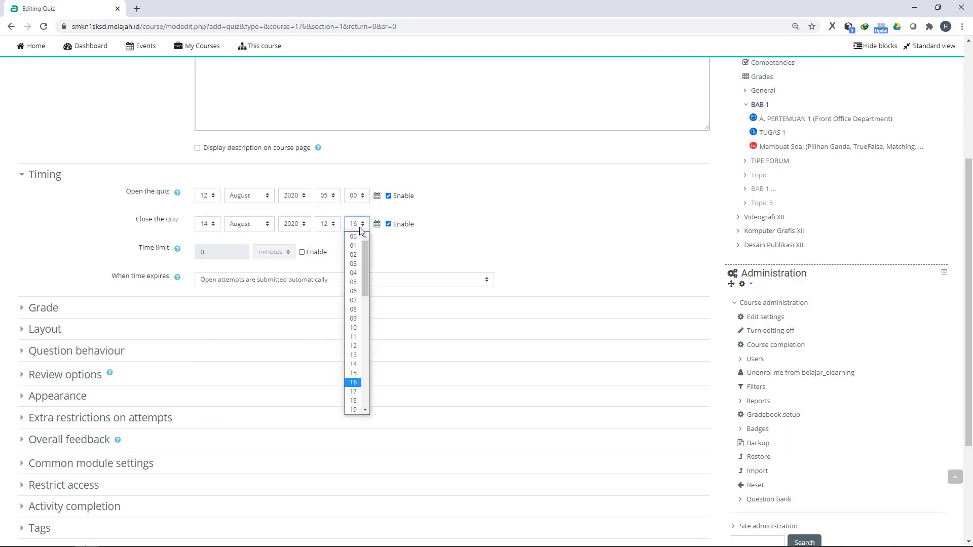
pyautogui.click(357, 236)
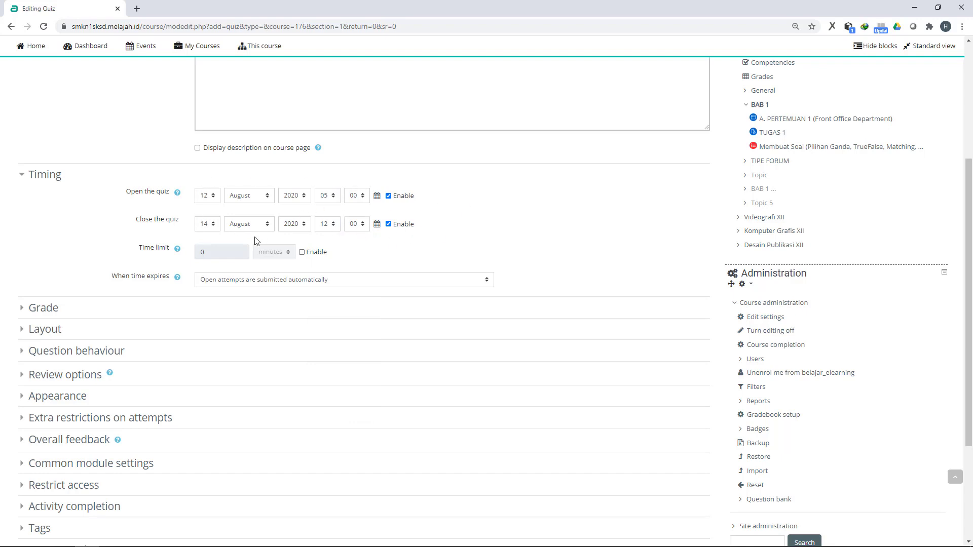
# Step: Enable the time limit and set it to 20 minutes
pyautogui.click(302, 253)
pyautogui.doubleClick(226, 253)
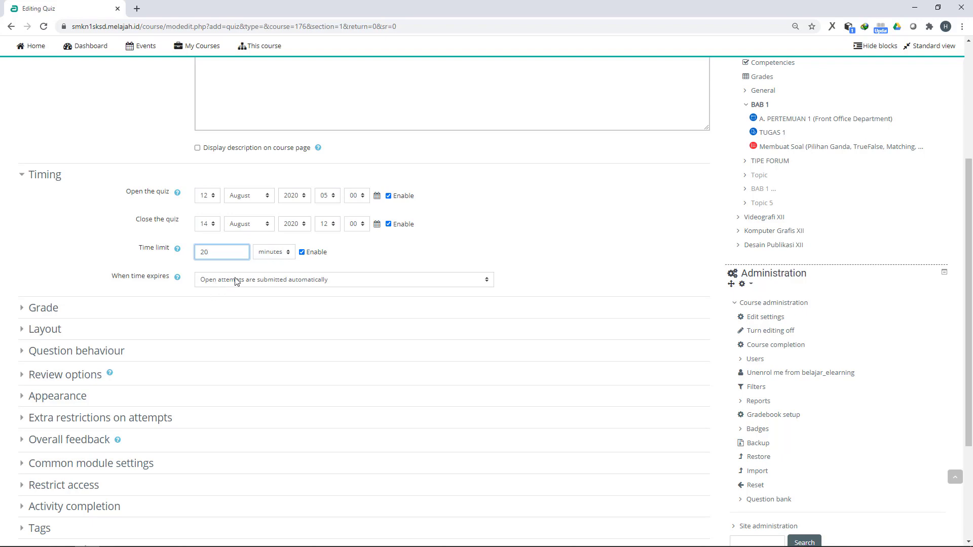
pyautogui.scroll(-2, 94, 191)
pyautogui.click(98, 169)
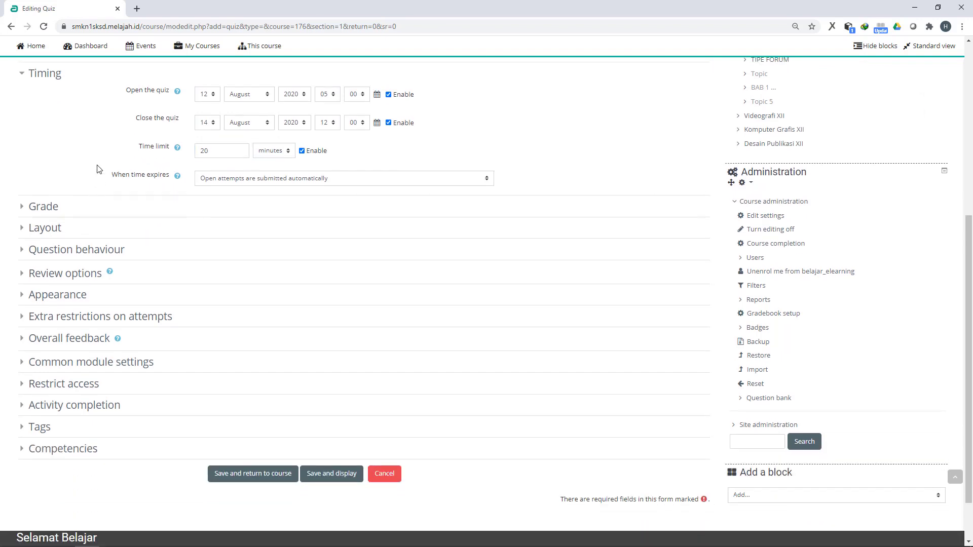
# Step: In the Grade settings, set the attempts allowed to 2 and choose Highest grade as the grading method
pyautogui.scroll(-1, 97, 179)
pyautogui.click(48, 155)
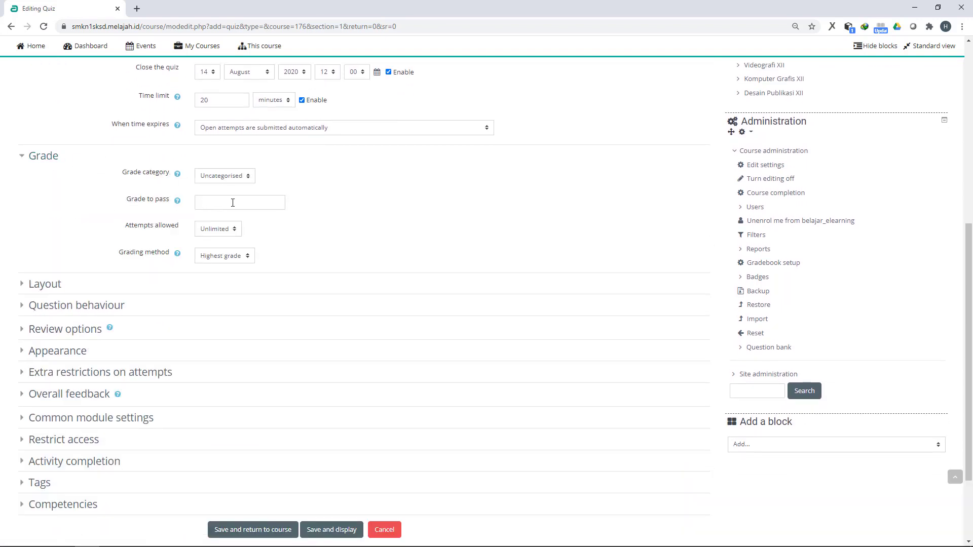
pyautogui.click(219, 203)
pyautogui.press('BackSpace')
pyautogui.click(134, 224)
pyautogui.click(138, 230)
pyautogui.click(223, 232)
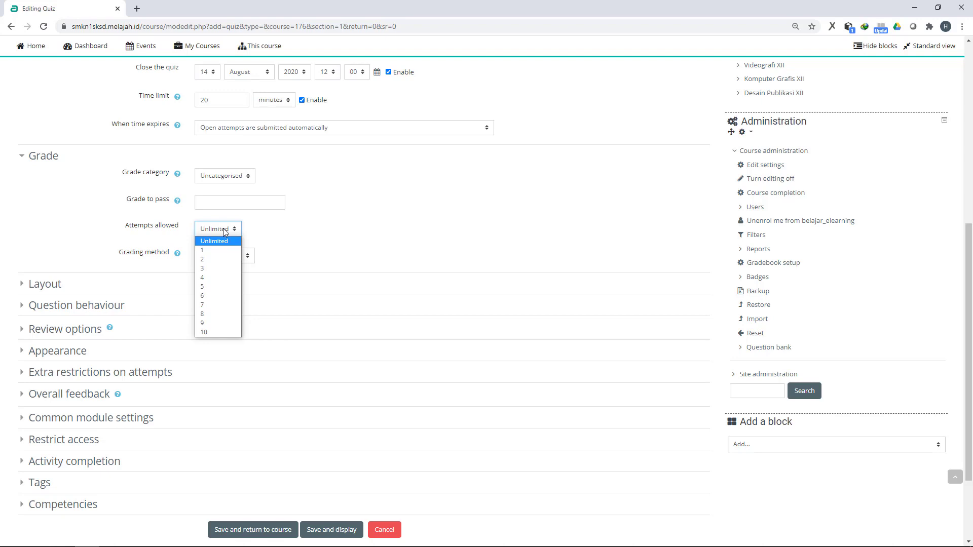
pyautogui.press('Down')
pyautogui.press('Down')
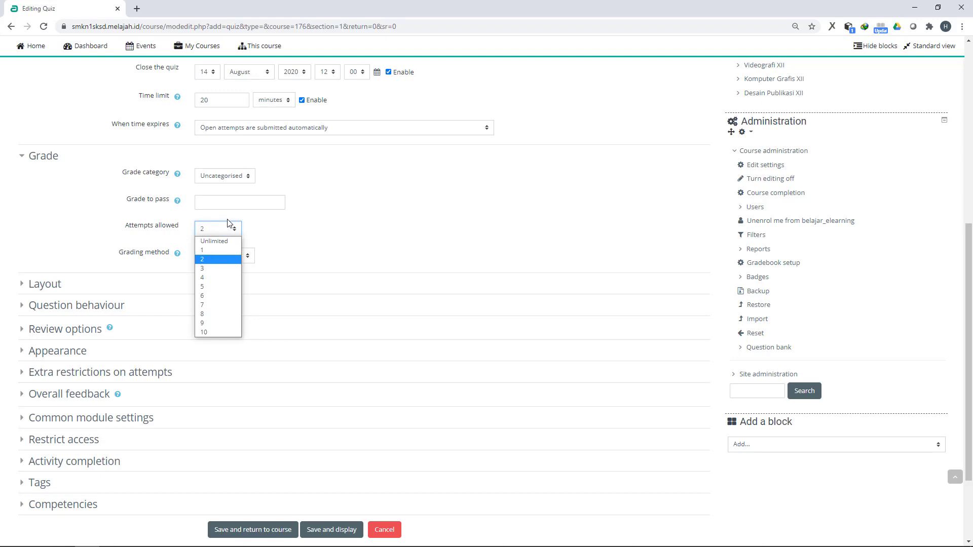
pyautogui.click(218, 256)
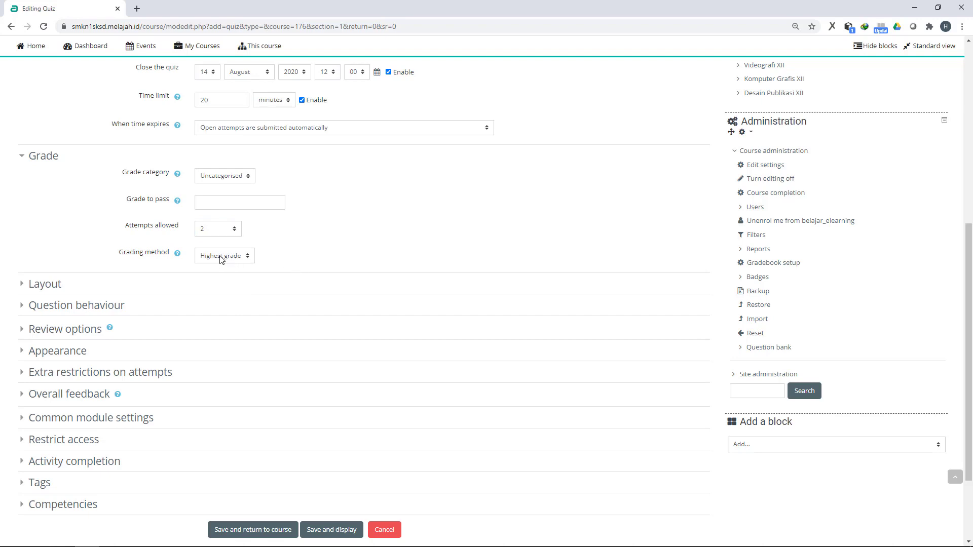
pyautogui.click(237, 257)
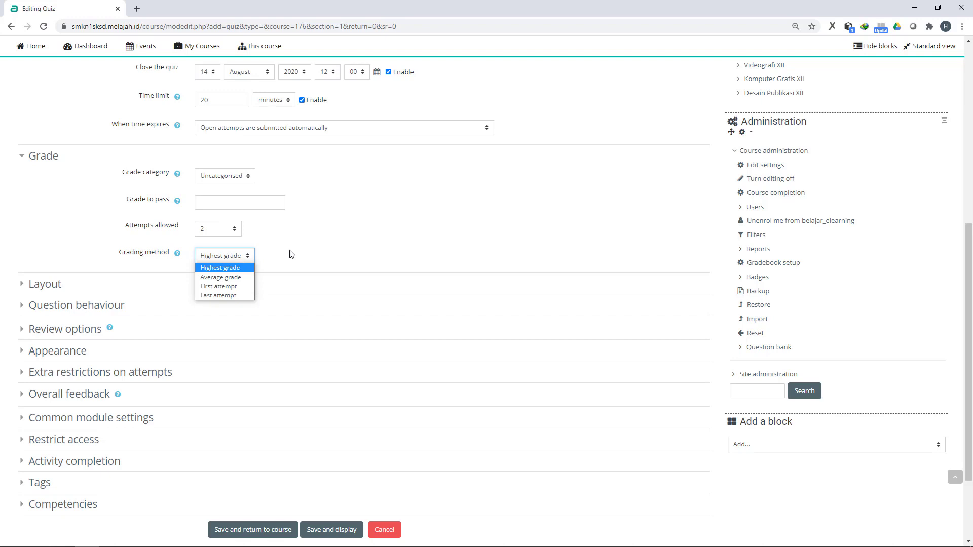
pyautogui.click(207, 272)
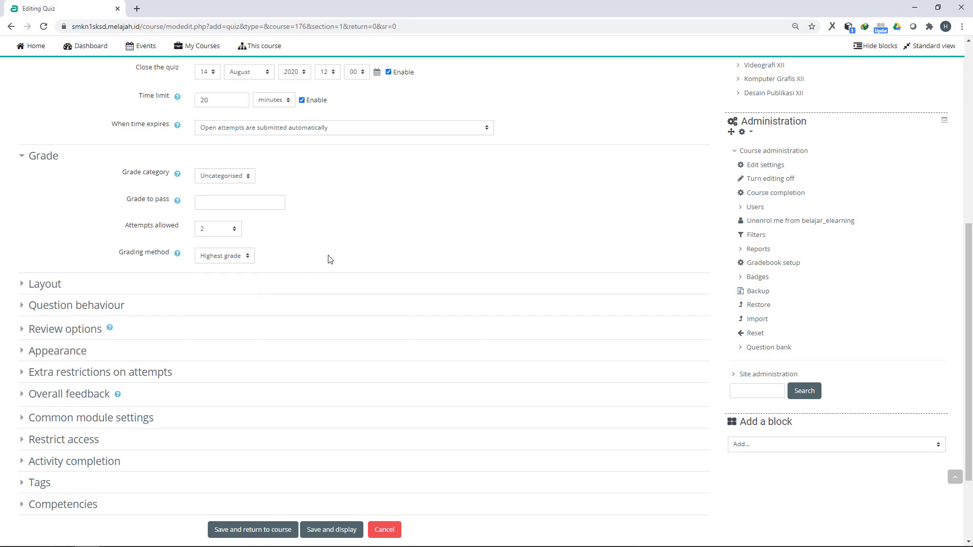
# Step: Examine the new-page choices in the Layout settings and the options in the Question behaviour settings
pyautogui.scroll(-3, 174, 241)
pyautogui.click(43, 175)
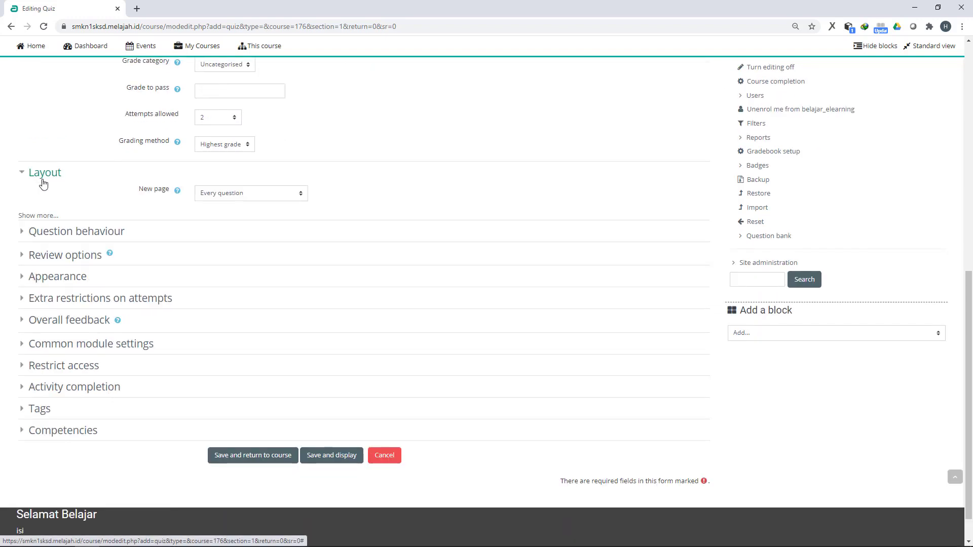
pyautogui.click(43, 182)
pyautogui.click(32, 173)
pyautogui.click(255, 199)
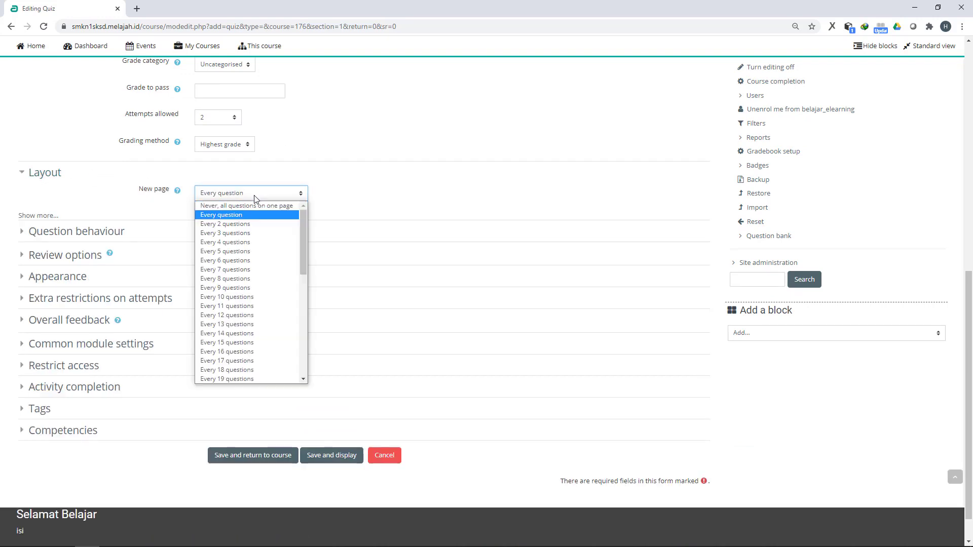
pyautogui.click(255, 198)
pyautogui.click(241, 196)
pyautogui.click(241, 197)
pyautogui.click(48, 182)
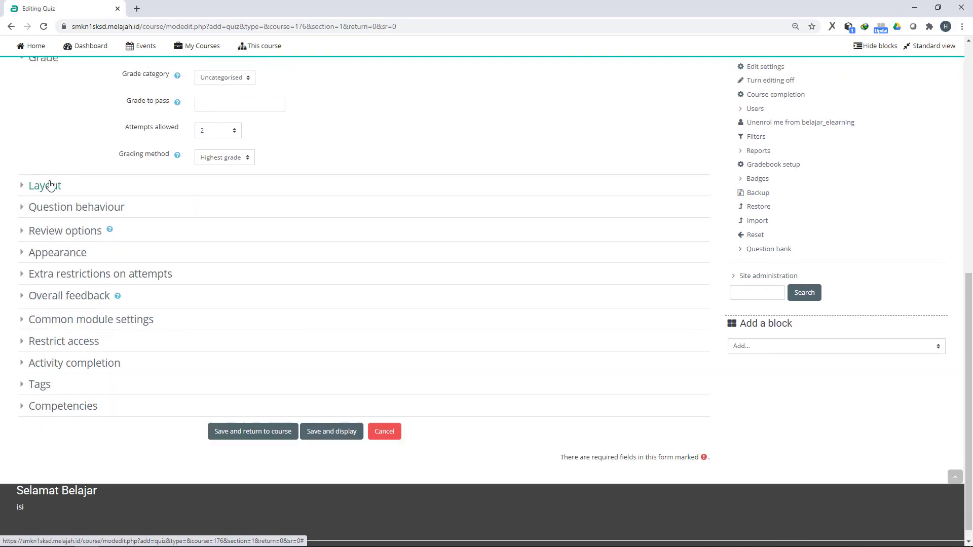
pyautogui.click(87, 195)
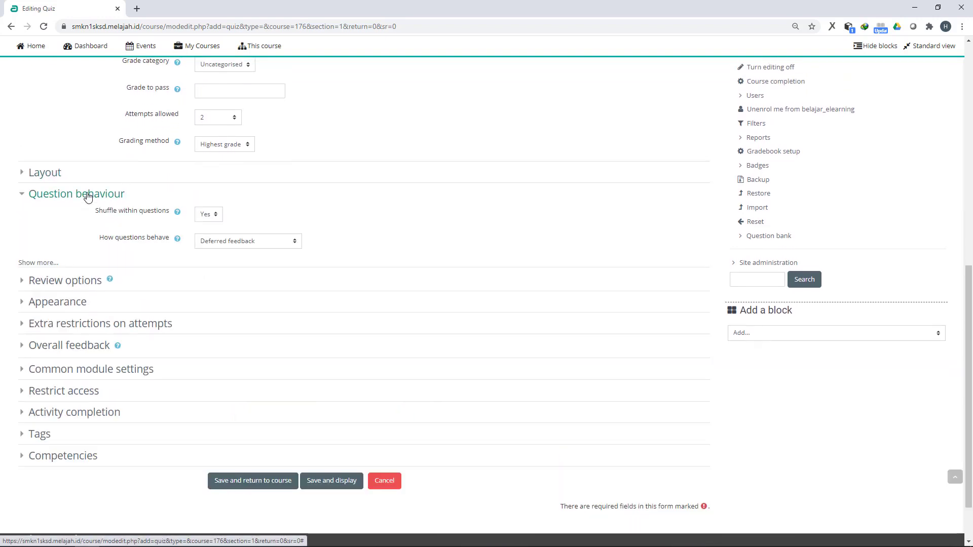
pyautogui.click(87, 196)
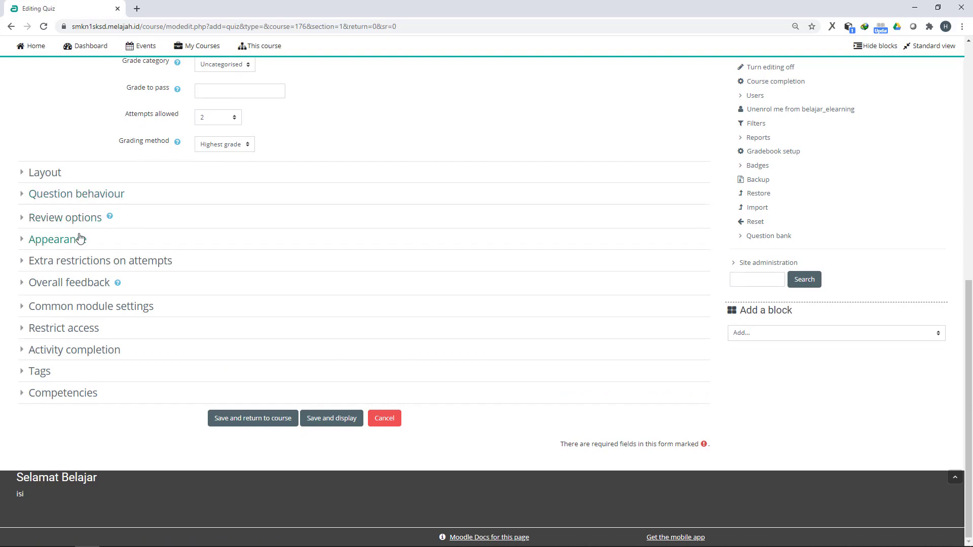
# Step: In the review options, disable "The attempt" both immediately after the attempt and later while the quiz is still open
pyautogui.click(67, 224)
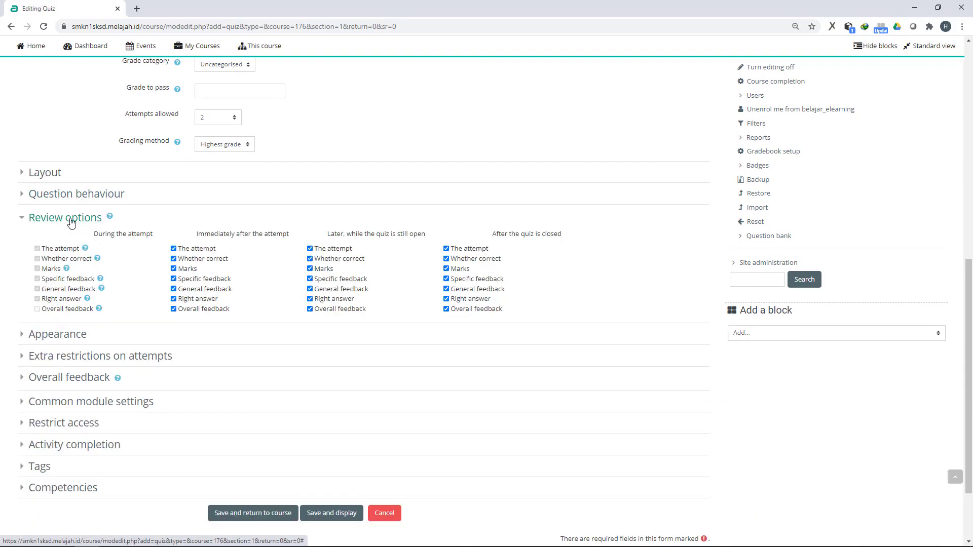
pyautogui.click(193, 249)
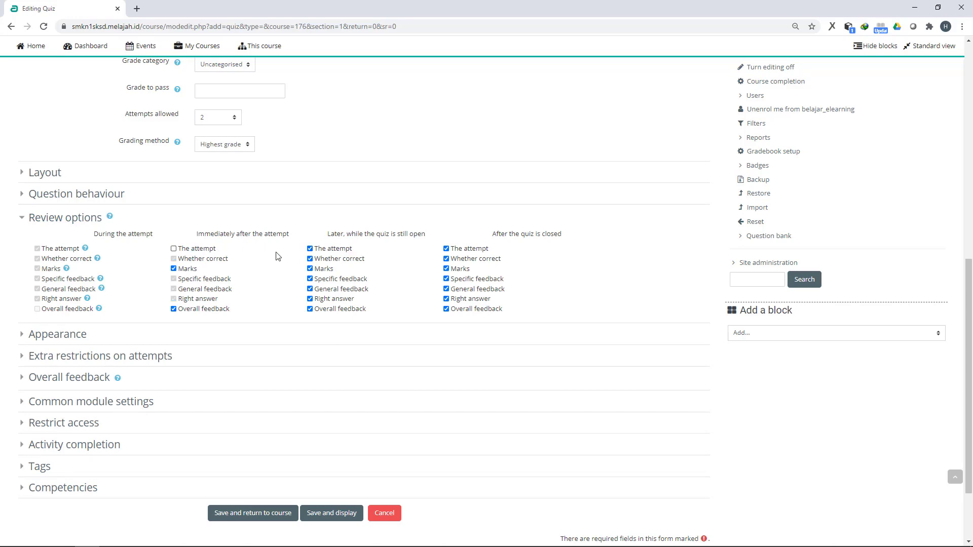
pyautogui.click(337, 249)
pyautogui.scroll(-2, 428, 314)
# Step: Look through the Appearance and Extra restrictions on attempts settings and collapse them together with the review options
pyautogui.click(66, 245)
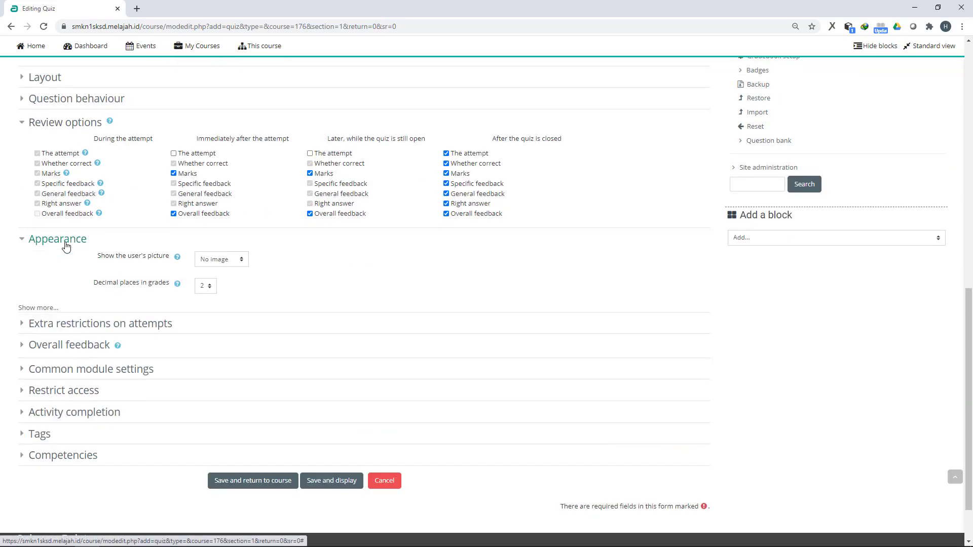
pyautogui.click(66, 245)
pyautogui.click(66, 124)
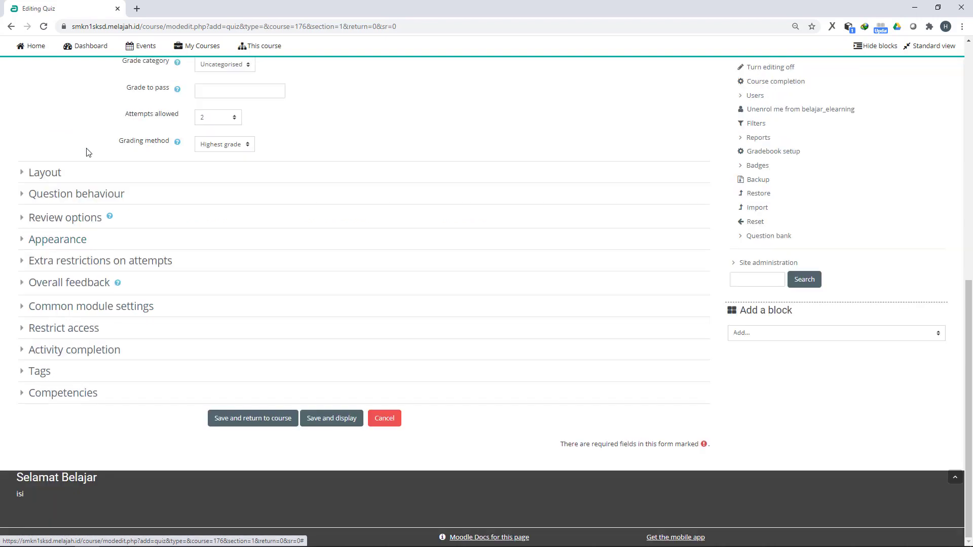
pyautogui.click(87, 267)
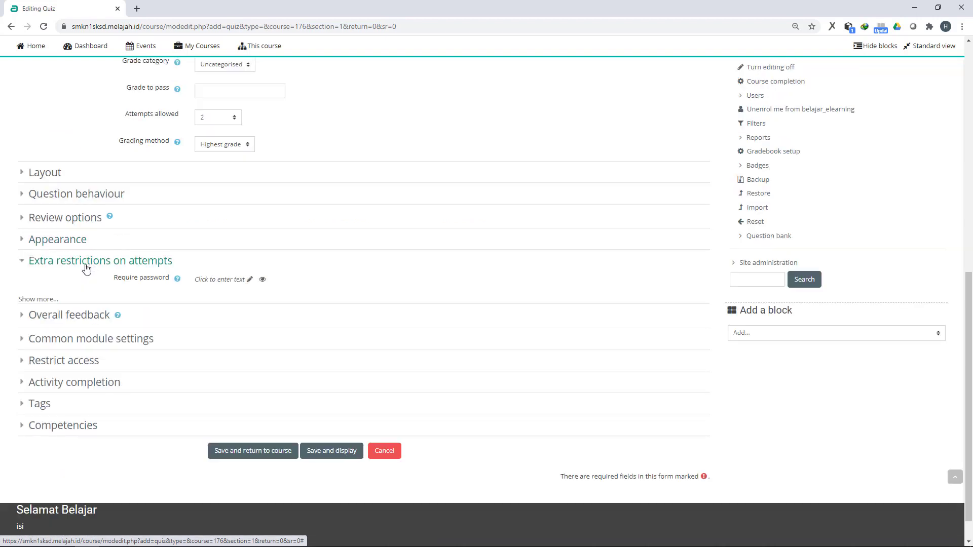
pyautogui.click(83, 267)
# Step: In the overall feedback, set the grade boundary to 70% and enter "Selamat nilai kamu sudah bagus." as the 100% feedback
pyautogui.click(76, 284)
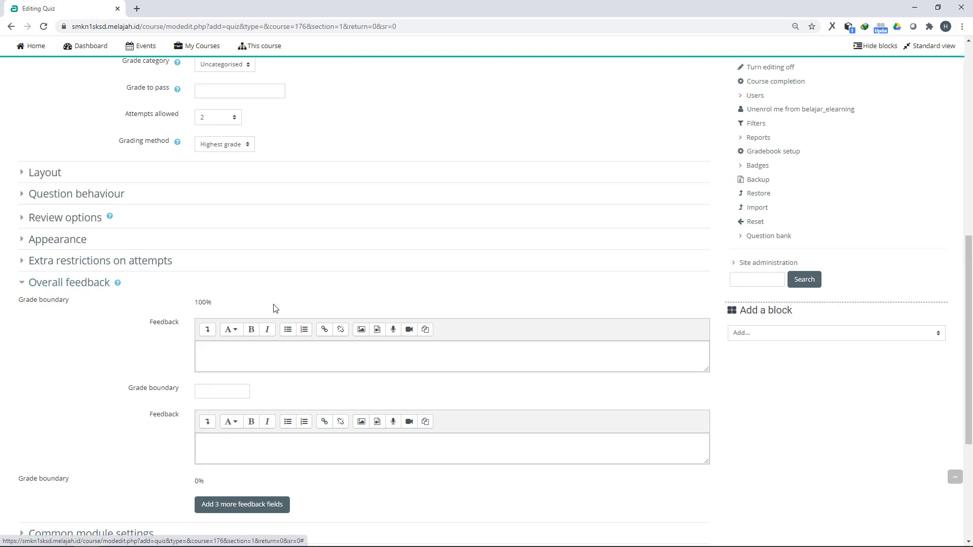
pyautogui.scroll(-2, 223, 297)
pyautogui.scroll(-1, 249, 278)
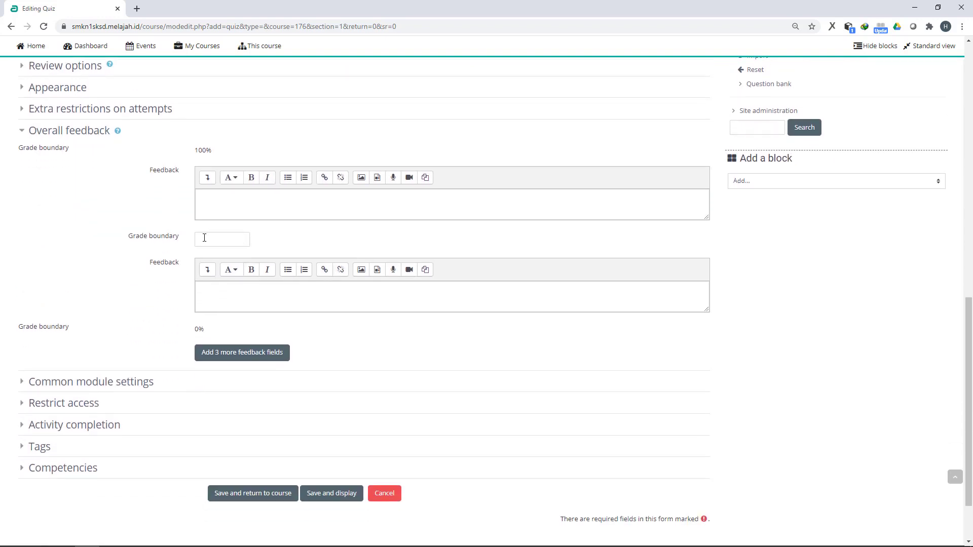
pyautogui.click(204, 238)
pyautogui.click(215, 210)
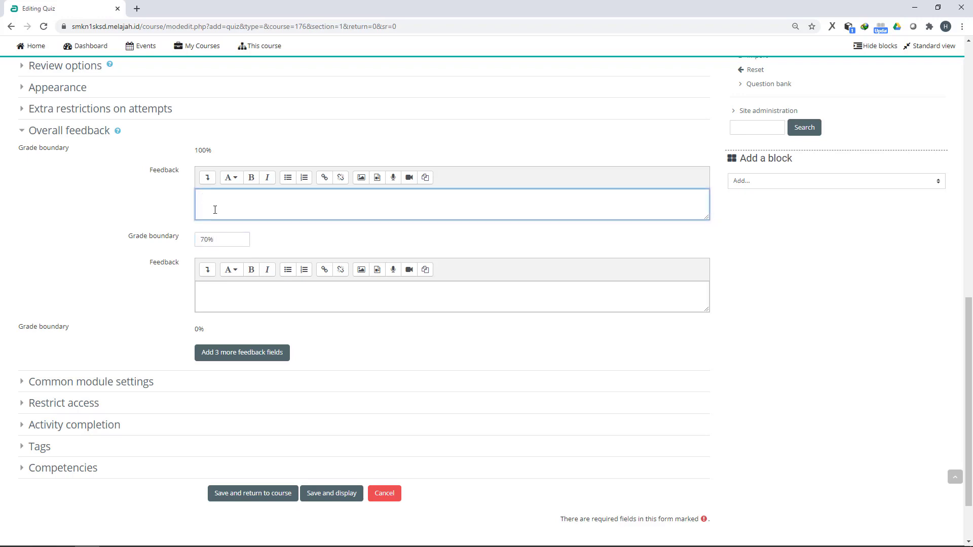
pyautogui.write('Selamat nilai kamu sudah s')
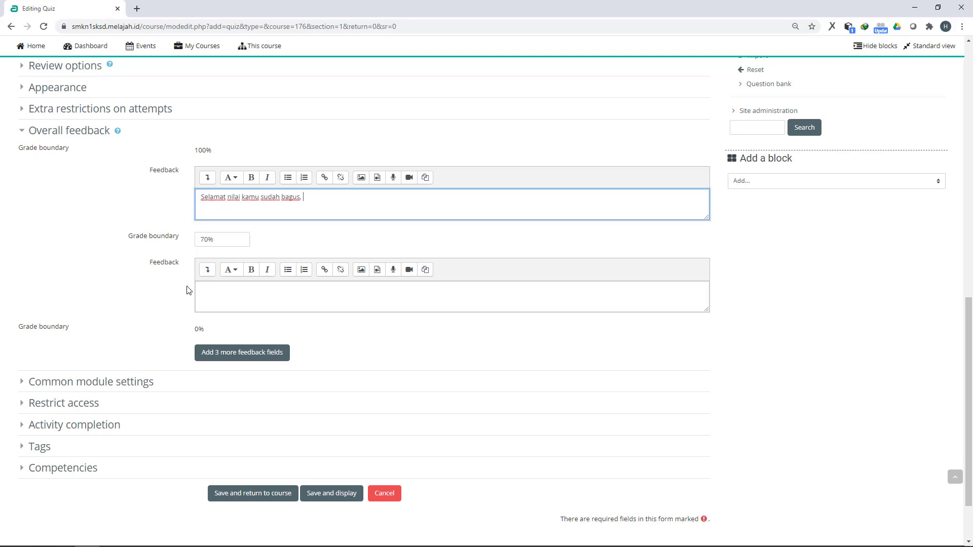
# Step: Enter "Sayang sekali sepertinya kamu belum belajar dengan maksimal, tetap semangat" as the feedback for grades below the 70% boundary
pyautogui.click(248, 296)
pyautogui.write('Sayang sekalai')
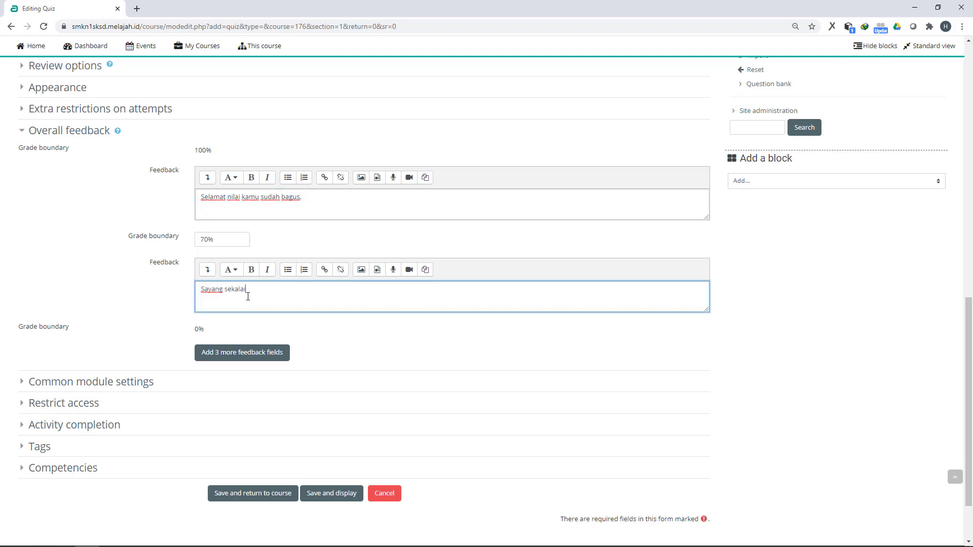
pyautogui.press('BackSpace')
pyautogui.press('BackSpace')
pyautogui.write('i sepertinya kamu belum be')
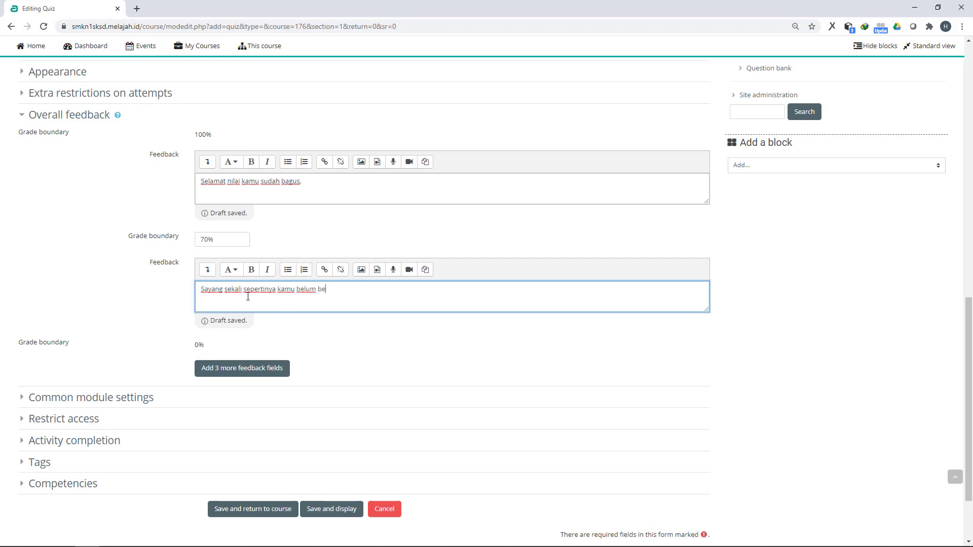
pyautogui.write('lajar dengan maksimal, teta')
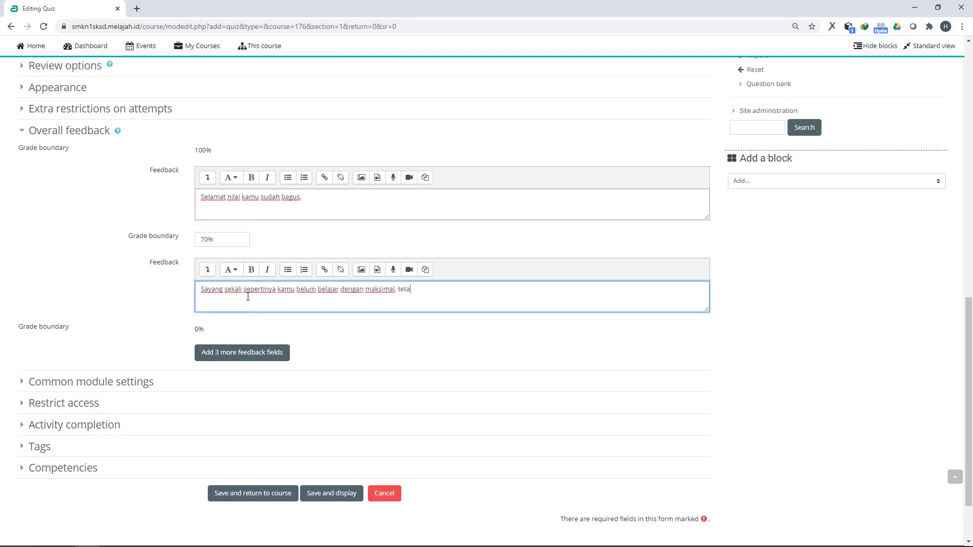
pyautogui.write('p semangat')
# Step: Review the two overall feedback texts together with the grade boundaries they apply to
pyautogui.click(318, 198)
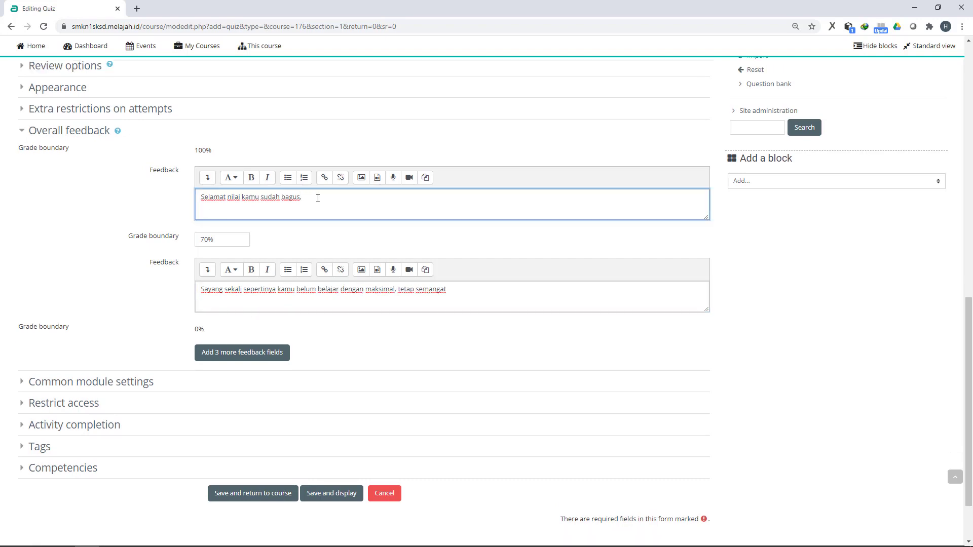
pyautogui.click(216, 229)
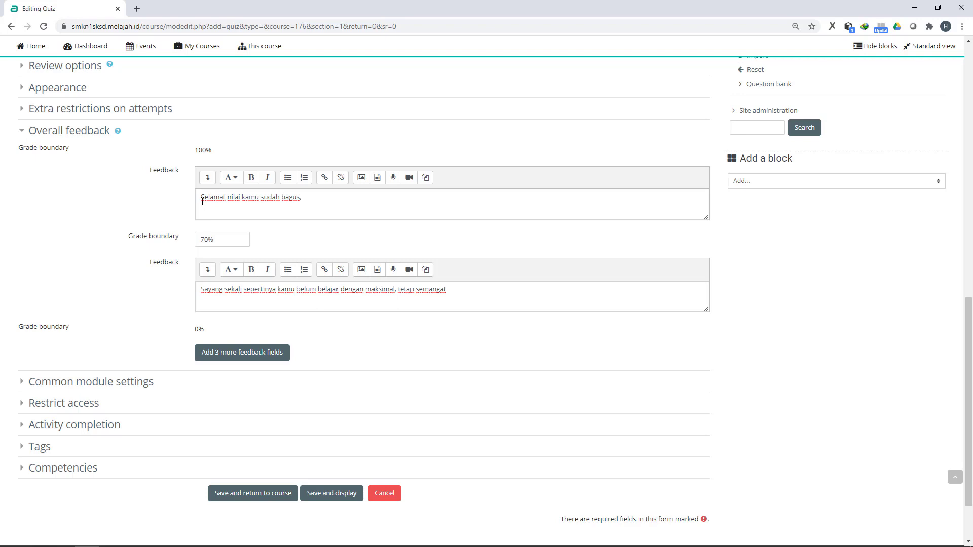
pyautogui.moveTo(202, 201); pyautogui.dragTo(318, 196)
pyautogui.click(320, 201)
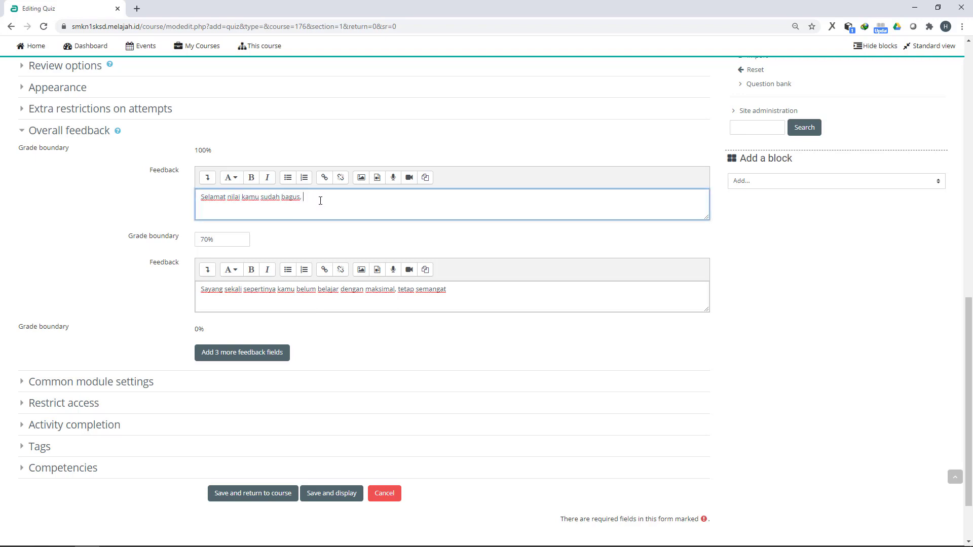
pyautogui.click(276, 239)
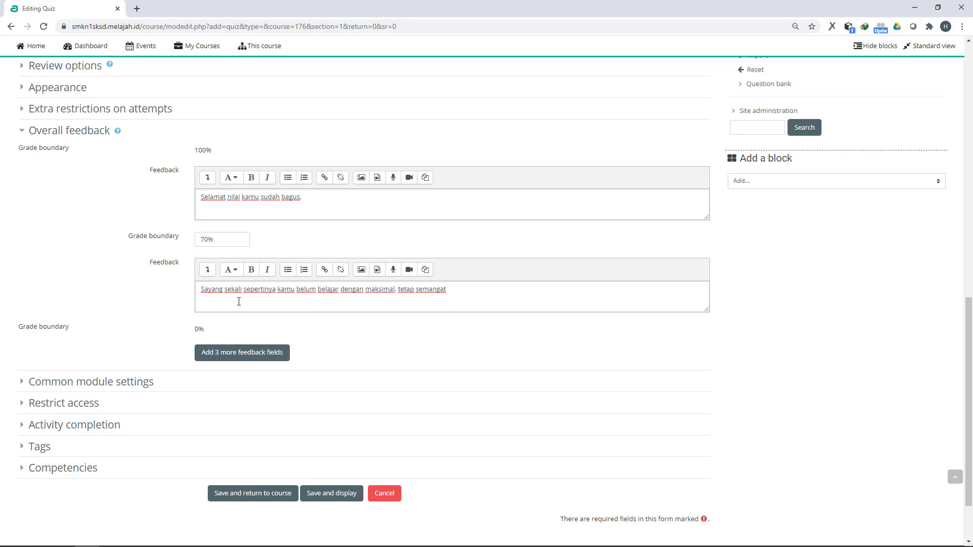
pyautogui.moveTo(203, 293); pyautogui.dragTo(478, 289)
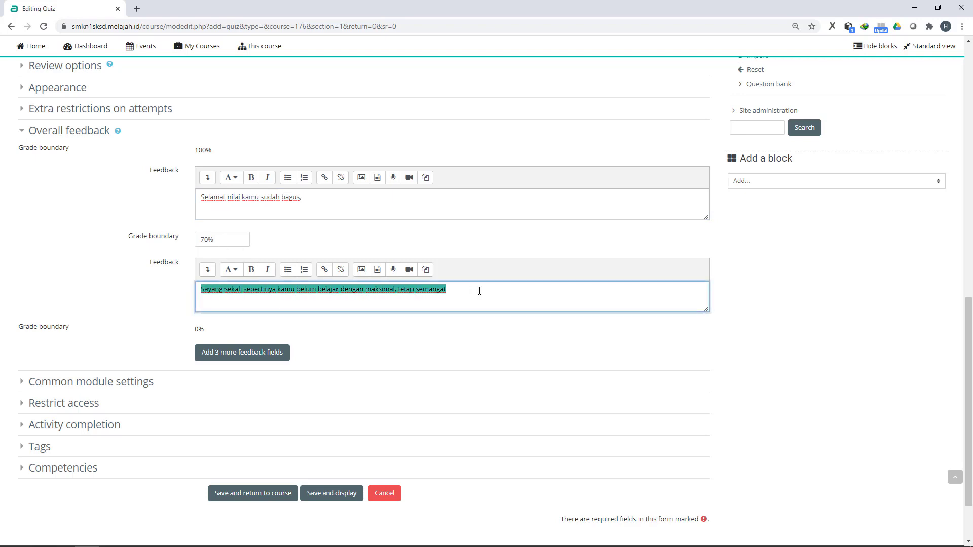
pyautogui.click(325, 326)
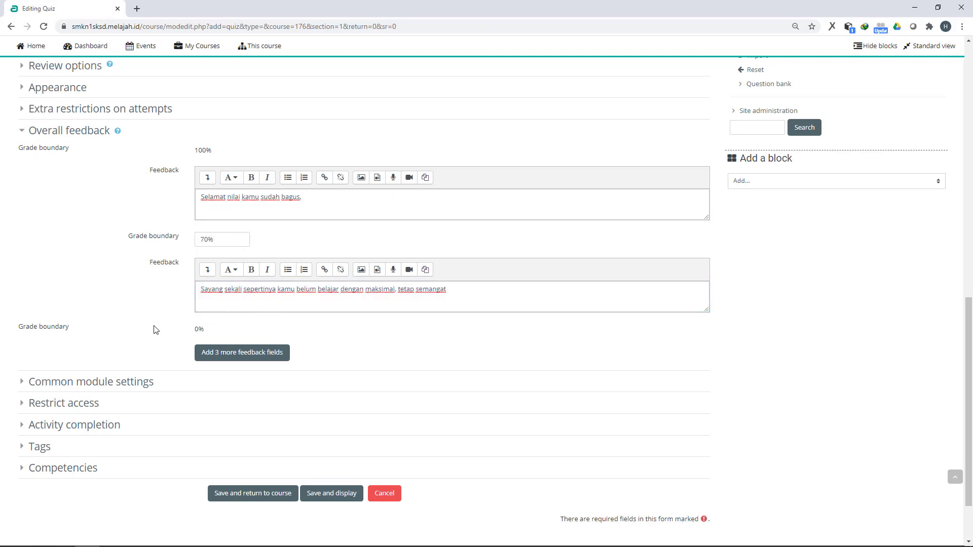
pyautogui.scroll(-1, 156, 330)
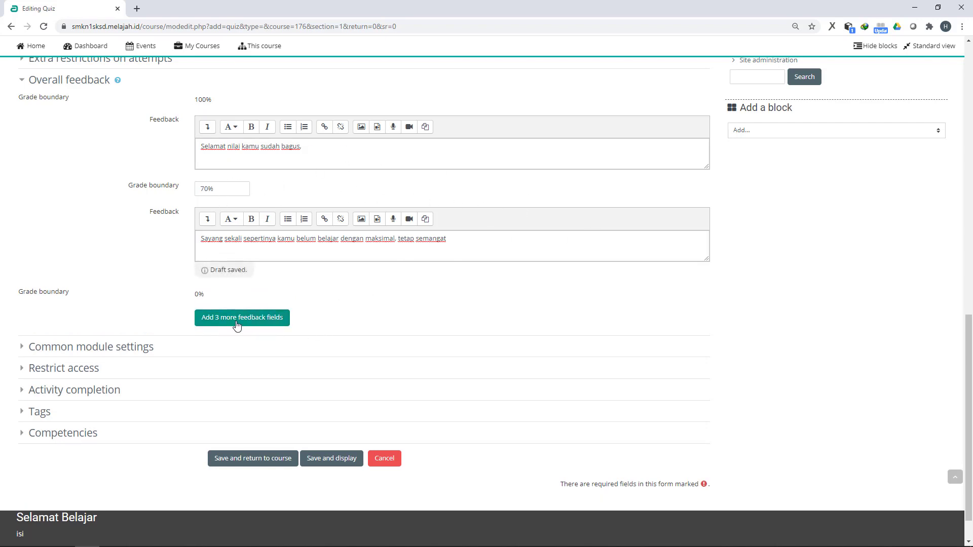
pyautogui.click(254, 243)
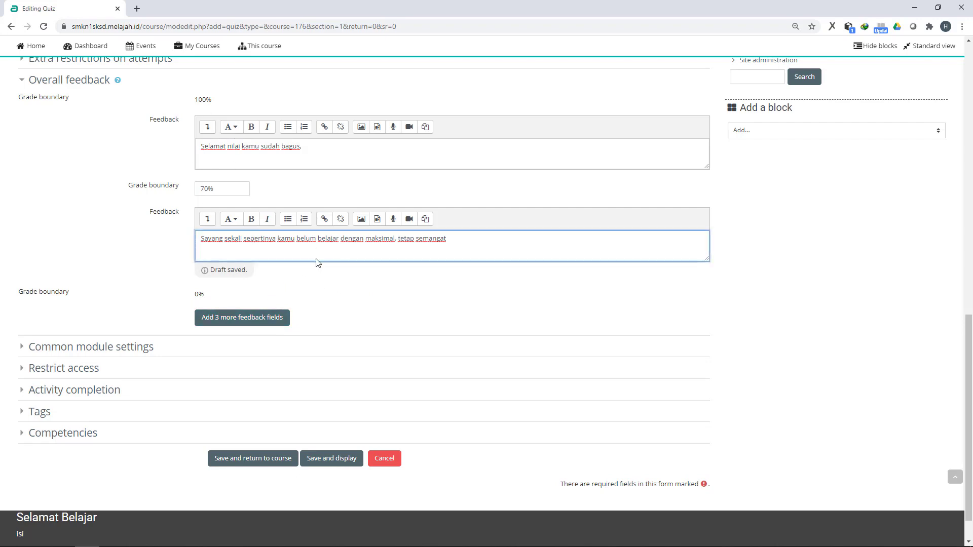
# Step: Add an activity completion access restriction requiring "A. PERTEMUAN 1 (Front Office Department)" to be marked complete
pyautogui.scroll(-1, 228, 267)
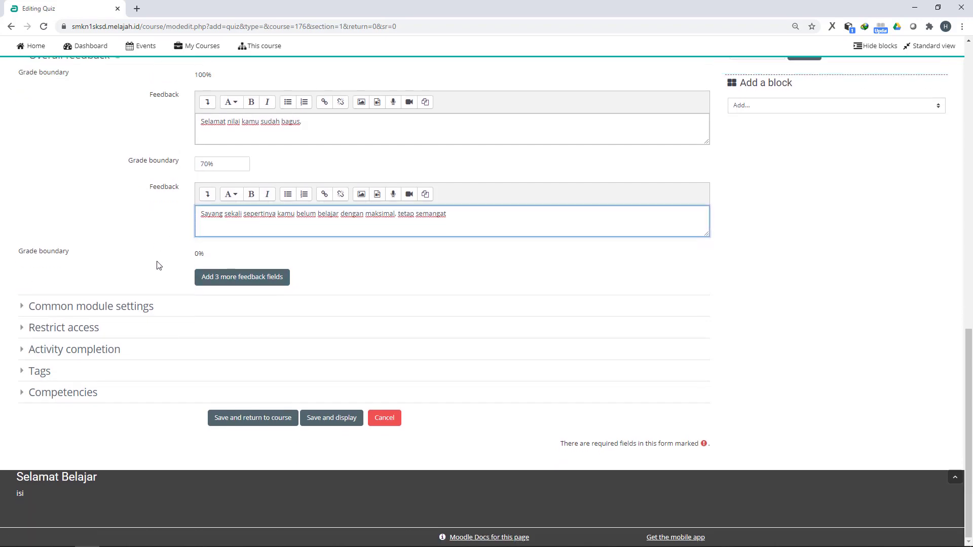
pyautogui.click(66, 330)
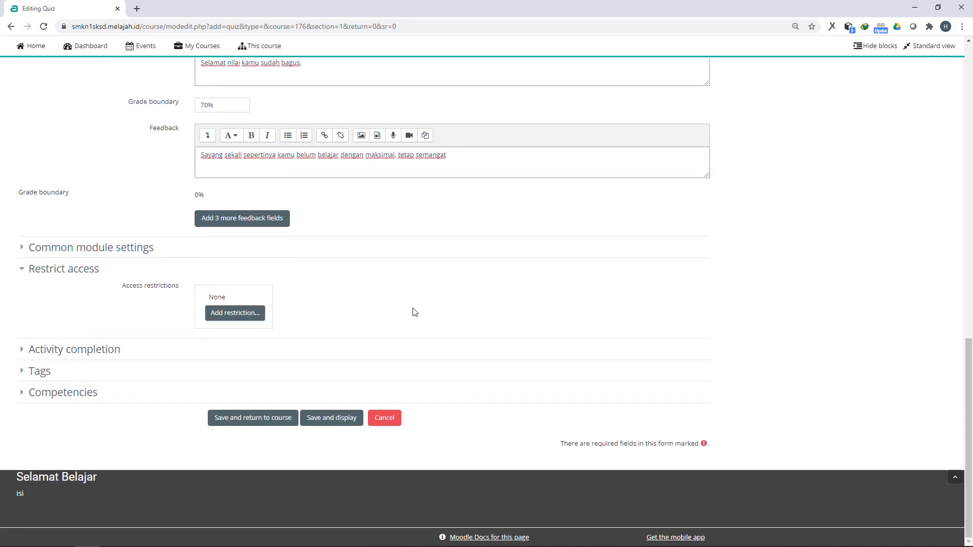
pyautogui.click(239, 320)
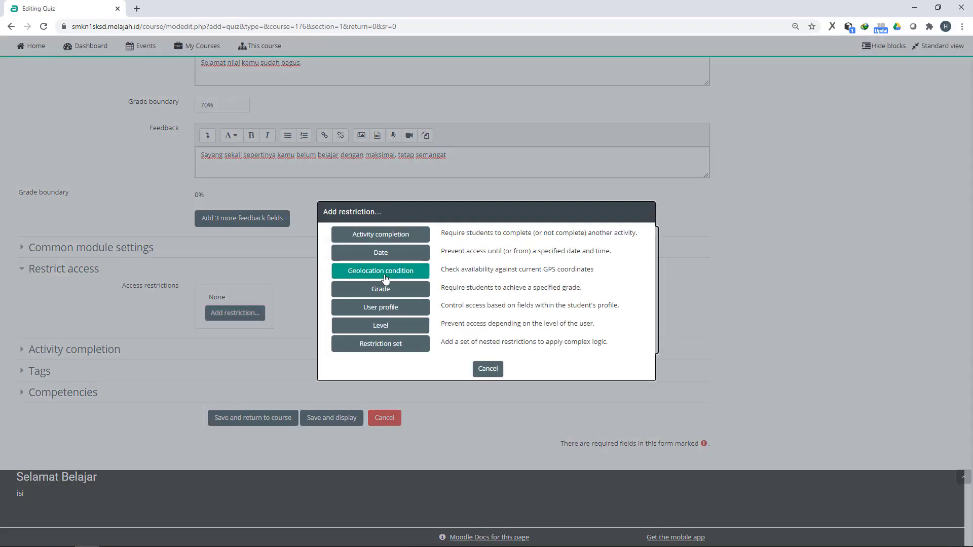
pyautogui.click(400, 238)
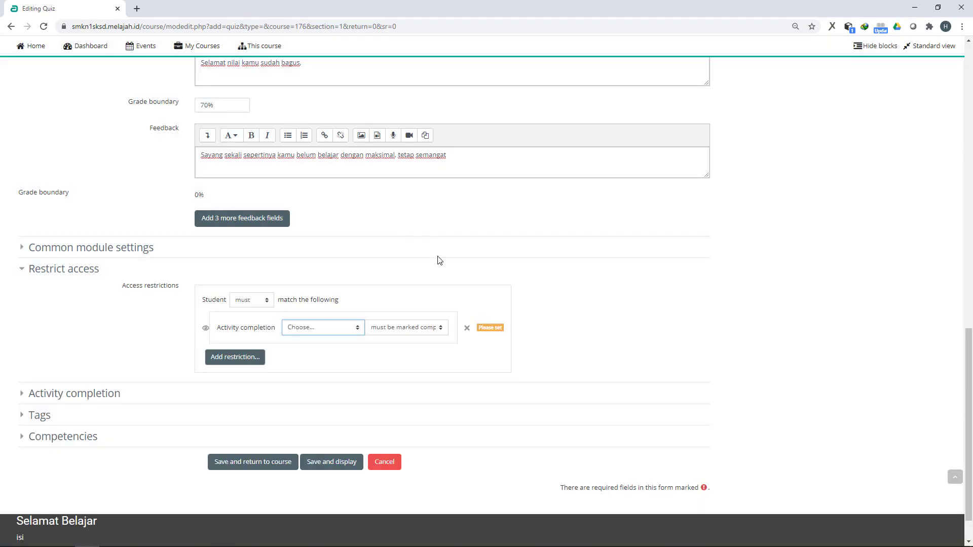
pyautogui.click(349, 327)
pyautogui.scroll(-1, 520, 276)
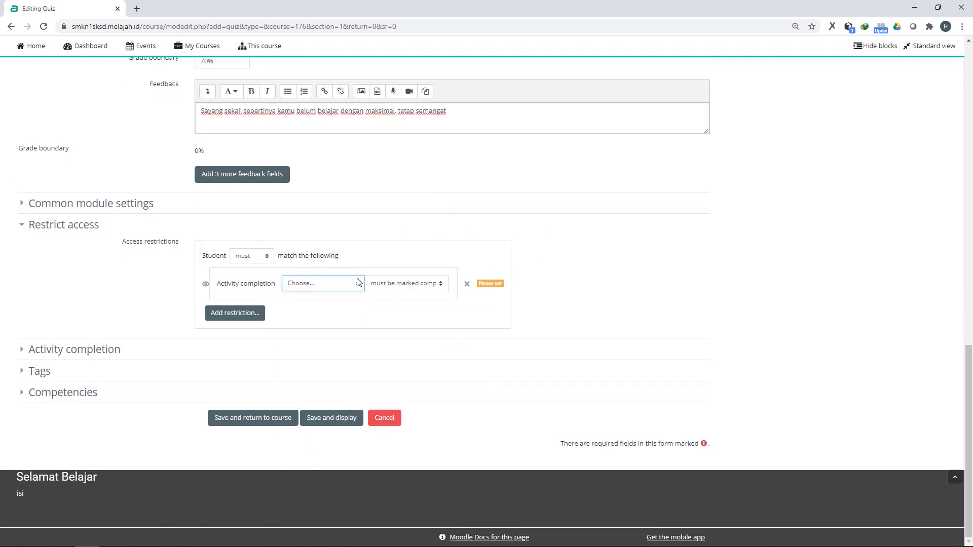
pyautogui.click(355, 283)
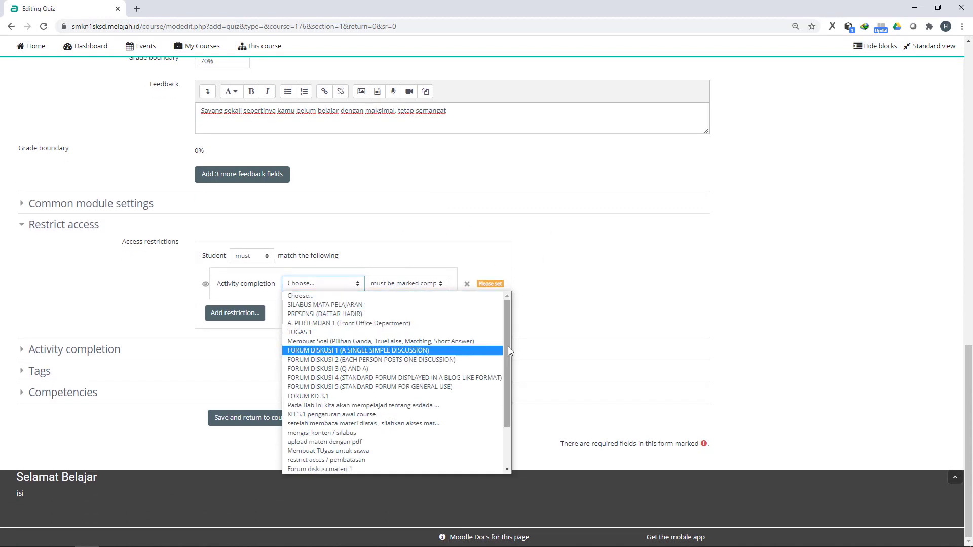
pyautogui.moveTo(508, 347)
pyautogui.mouseDown()
pyautogui.moveTo(503, 381)
pyautogui.moveTo(505, 338)
pyautogui.mouseUp()
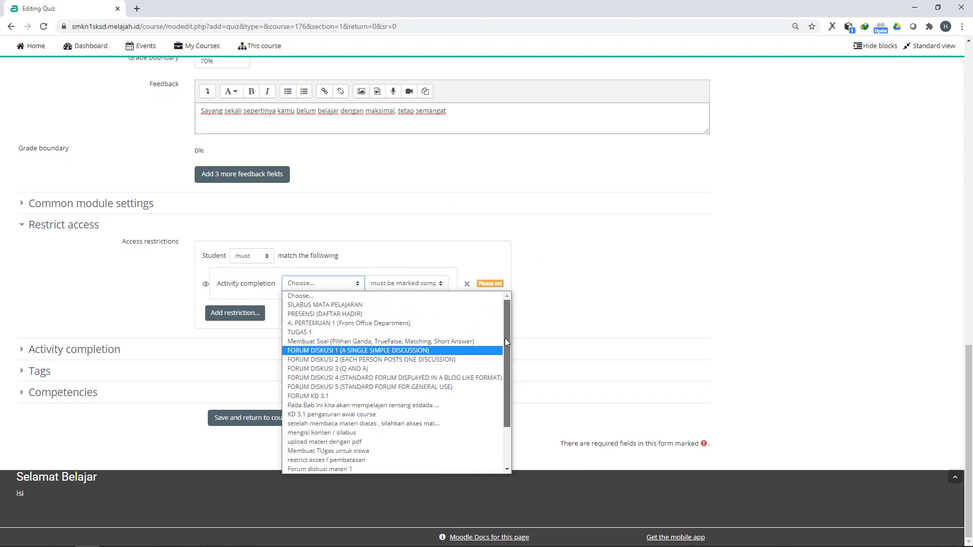
pyautogui.click(375, 321)
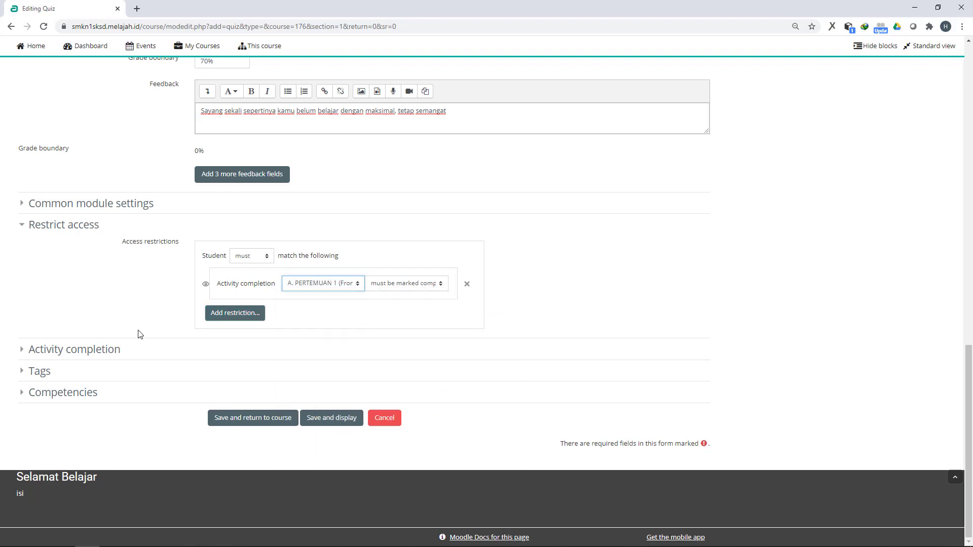
# Step: Set completion tracking to show the activity as complete when conditions are met, require a grade, and save and display the quiz
pyautogui.click(94, 351)
pyautogui.scroll(-1, 325, 322)
pyautogui.click(325, 315)
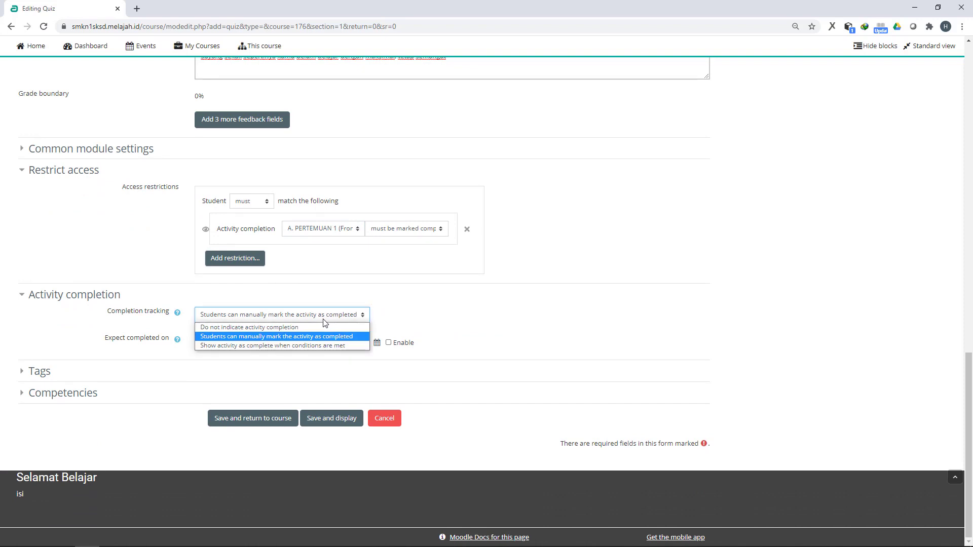
pyautogui.click(314, 345)
pyautogui.scroll(-2, 314, 319)
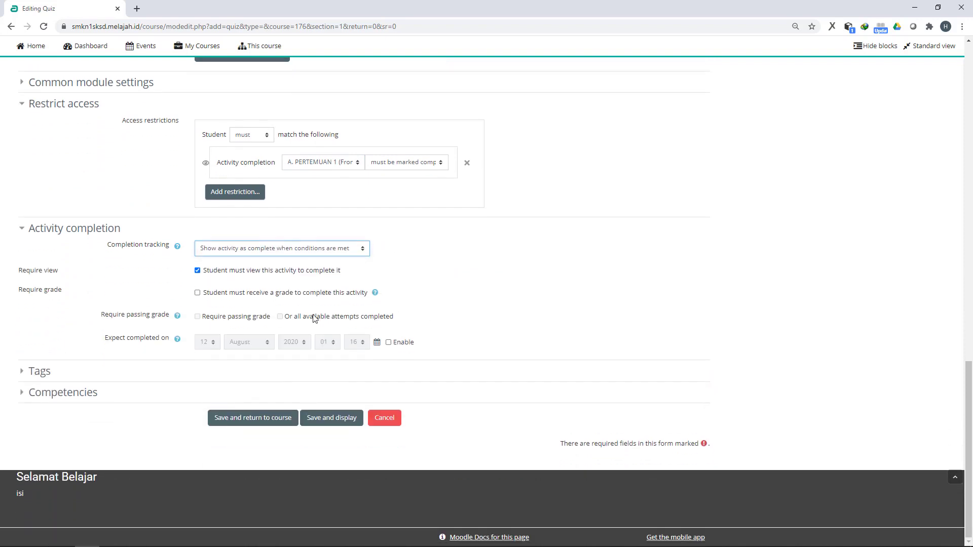
pyautogui.click(284, 294)
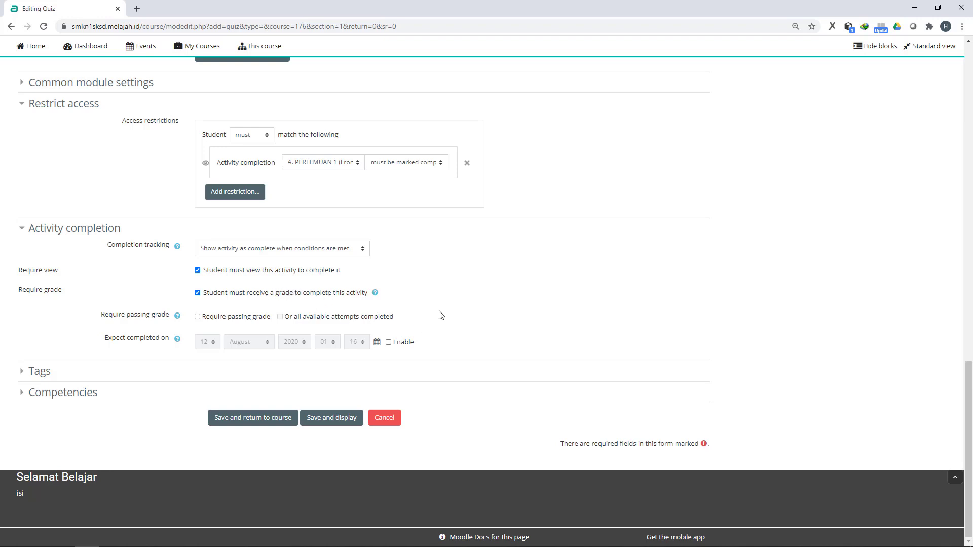
pyautogui.click(338, 416)
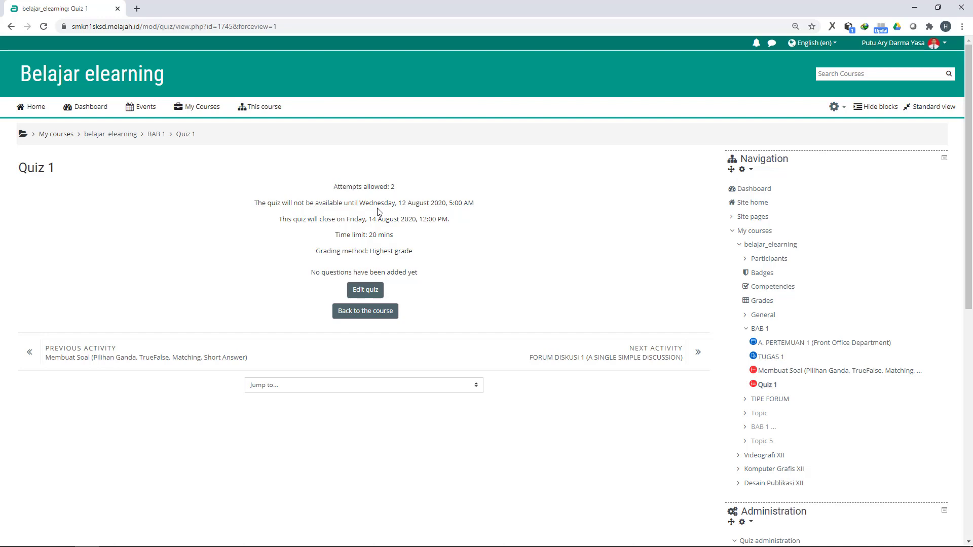
# Step: Open Quiz 1 for question editing, set its maximum grade to 100 and save it
pyautogui.click(365, 289)
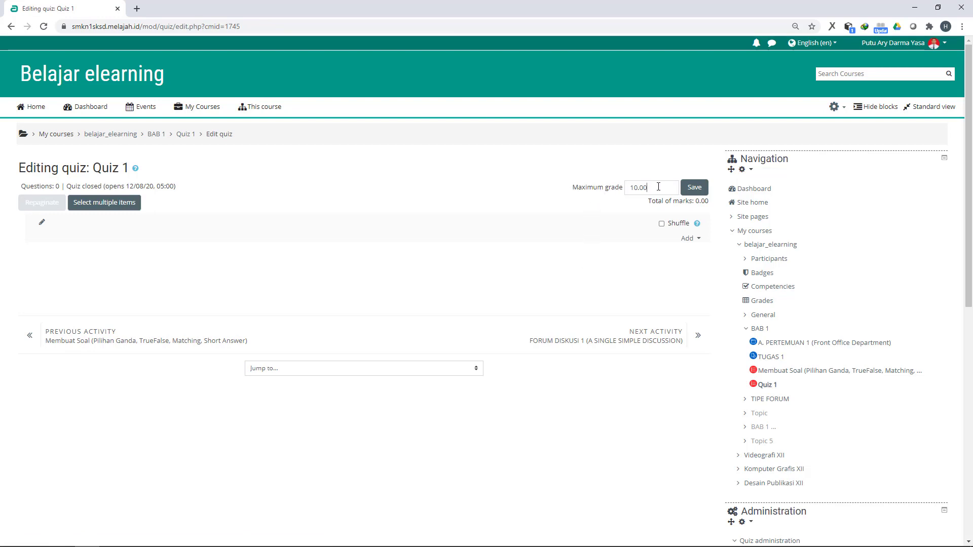
pyautogui.moveTo(658, 186); pyautogui.dragTo(596, 189)
pyautogui.write('100')
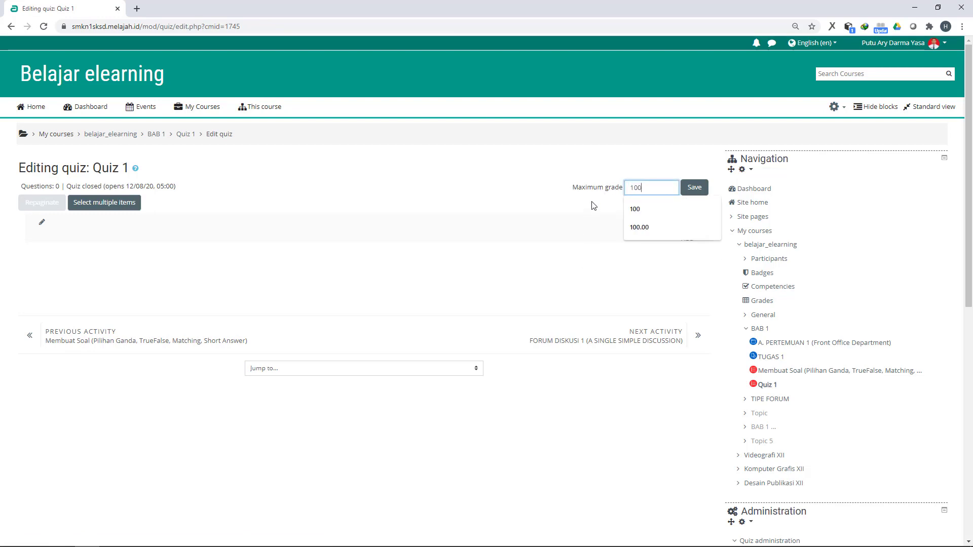
pyautogui.click(694, 187)
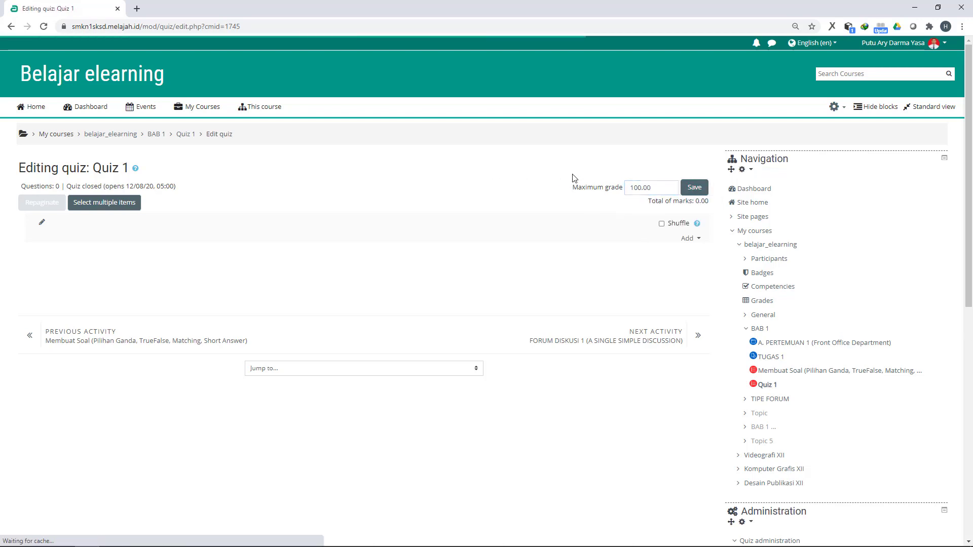
pyautogui.click(576, 193)
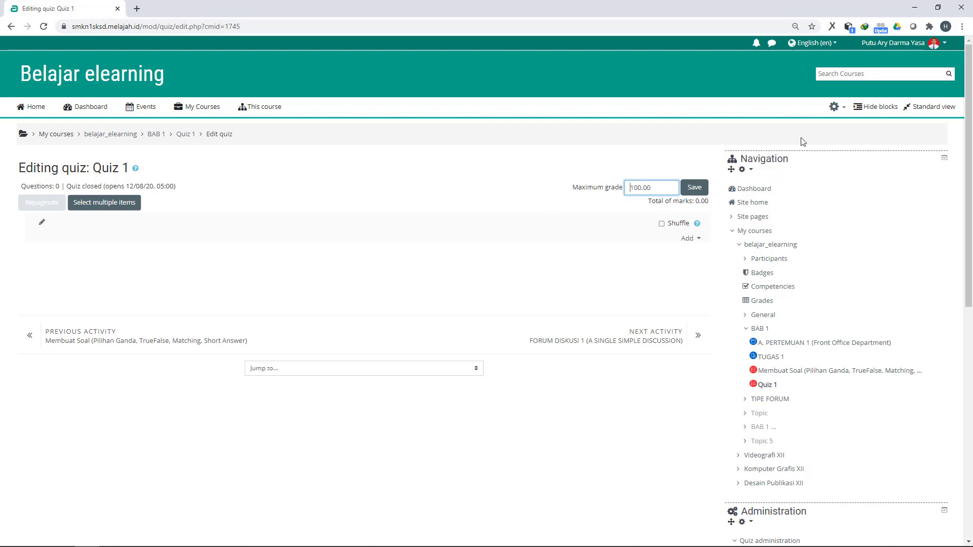
# Step: In the settings of Quiz 1, set the grade to pass to 70, then save and display the quiz
pyautogui.click(835, 109)
pyautogui.click(770, 127)
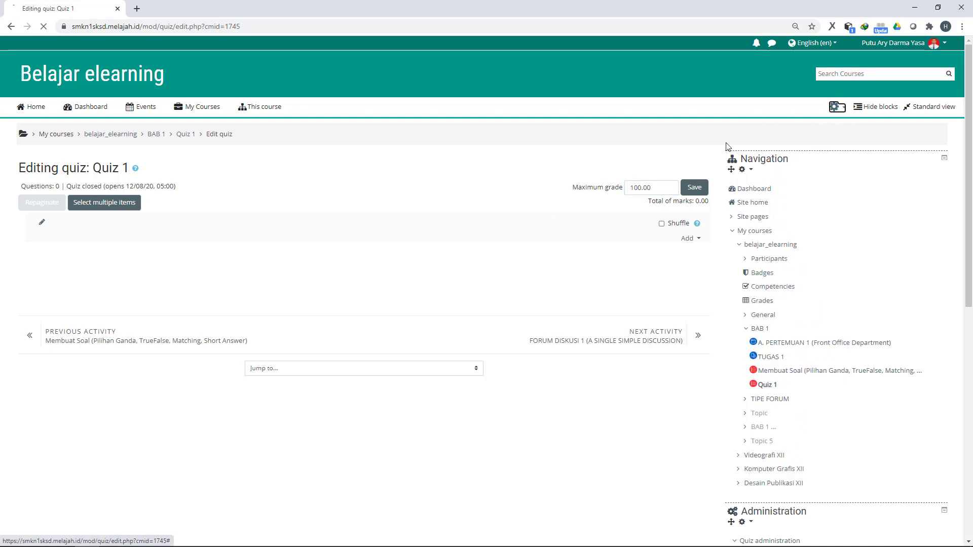
pyautogui.scroll(-3, 207, 304)
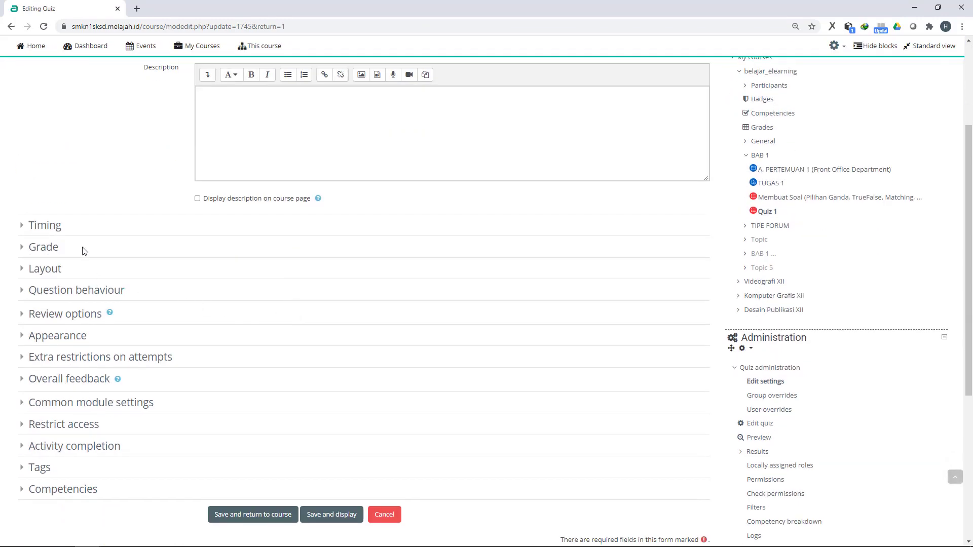
pyautogui.click(46, 248)
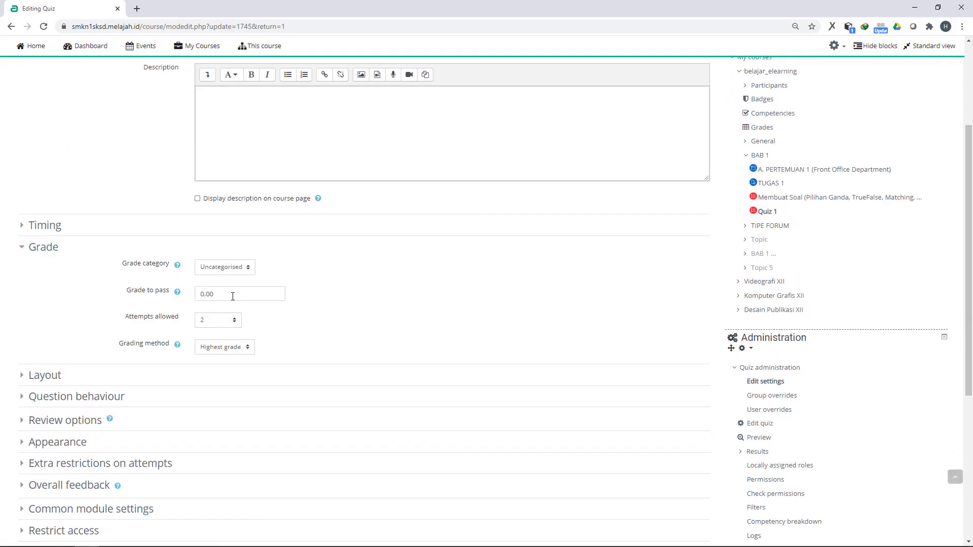
pyautogui.moveTo(232, 296); pyautogui.dragTo(196, 305)
pyautogui.write('70')
pyautogui.scroll(-4, 368, 291)
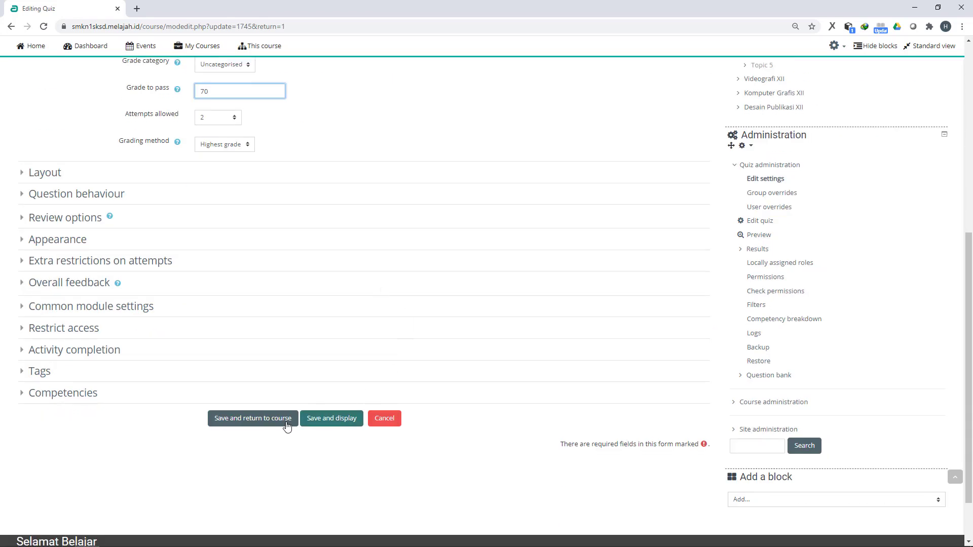
pyautogui.click(331, 419)
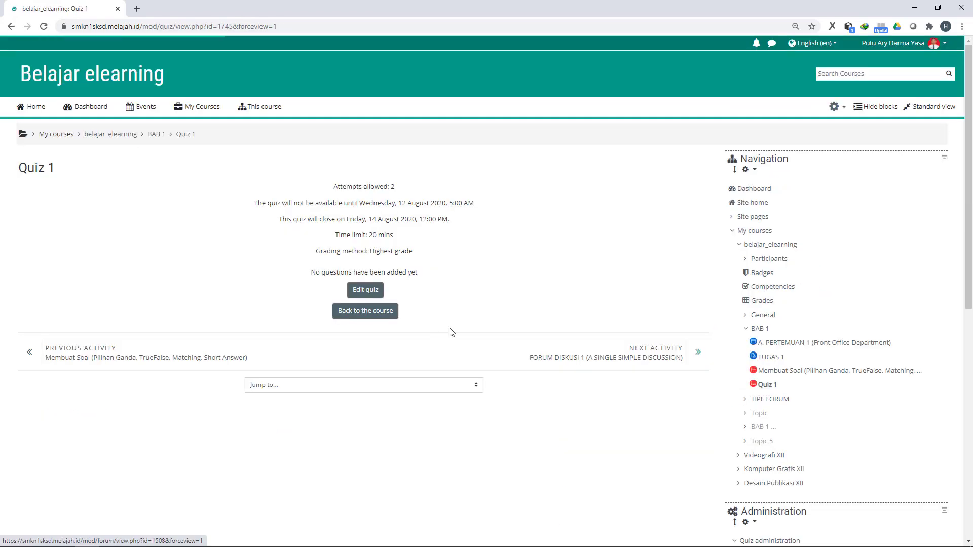
# Step: Open Quiz 1 for question editing, enable question shuffling and add a new Multiple choice question
pyautogui.click(362, 293)
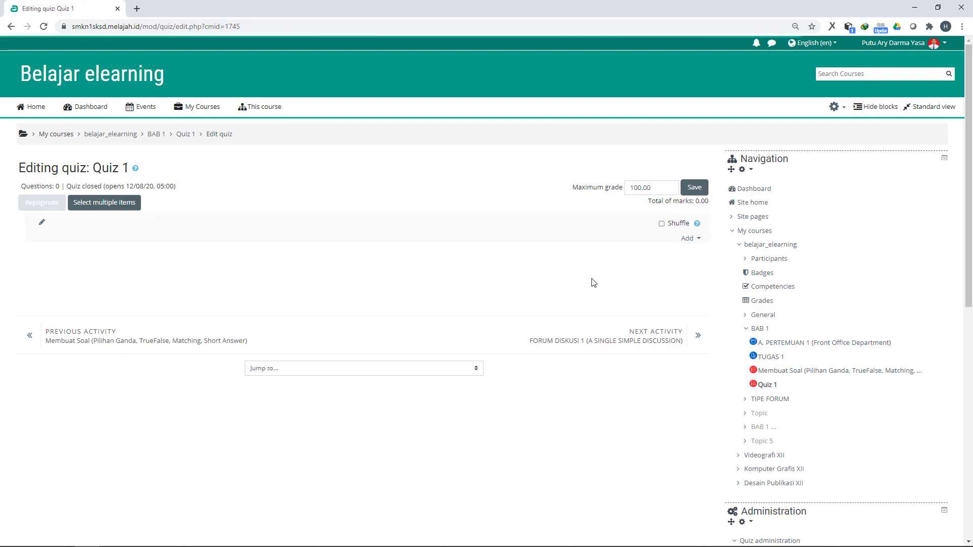
pyautogui.click(661, 224)
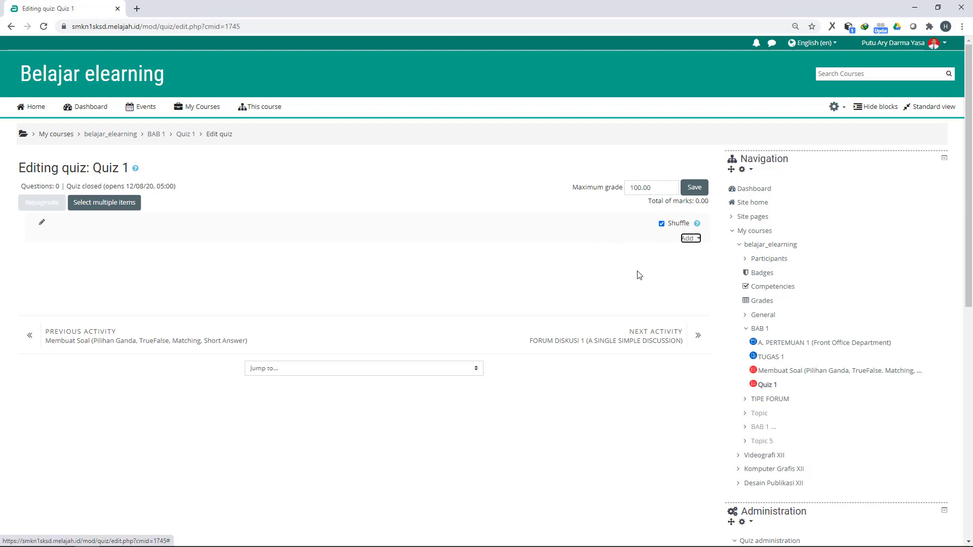
pyautogui.click(694, 239)
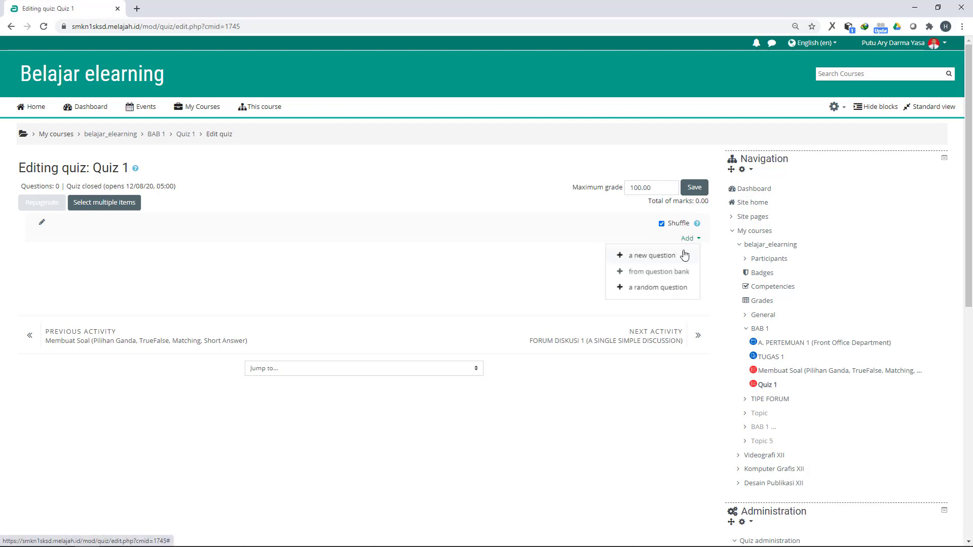
pyautogui.click(649, 256)
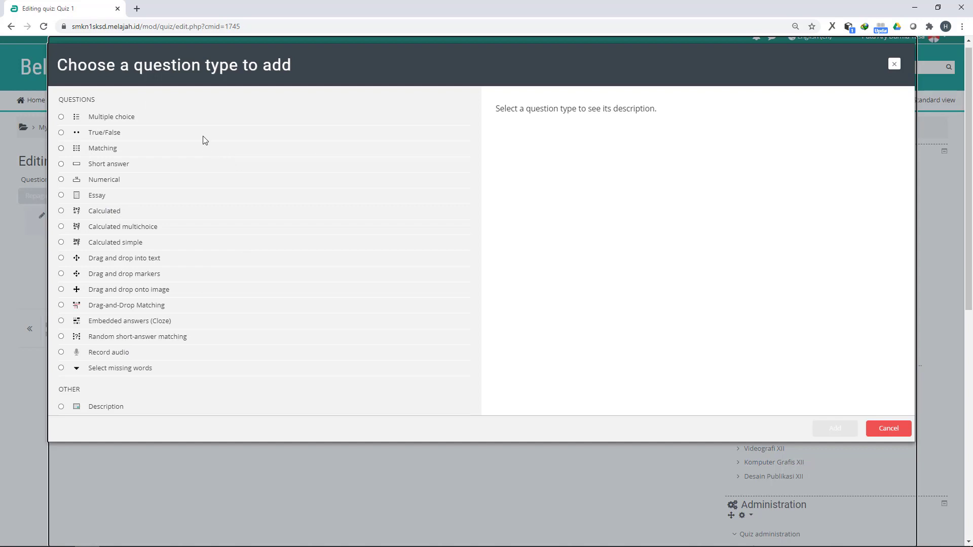
pyautogui.click(112, 117)
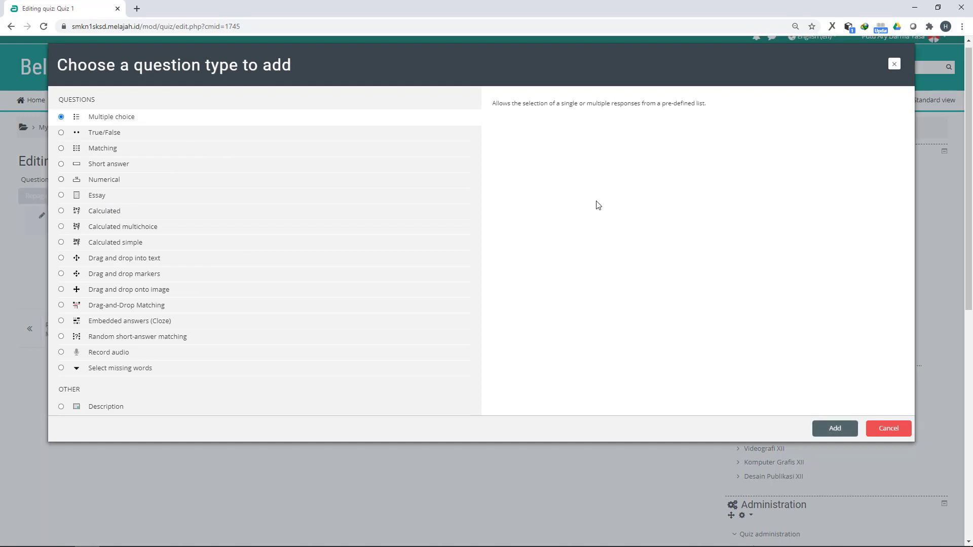
pyautogui.click(836, 428)
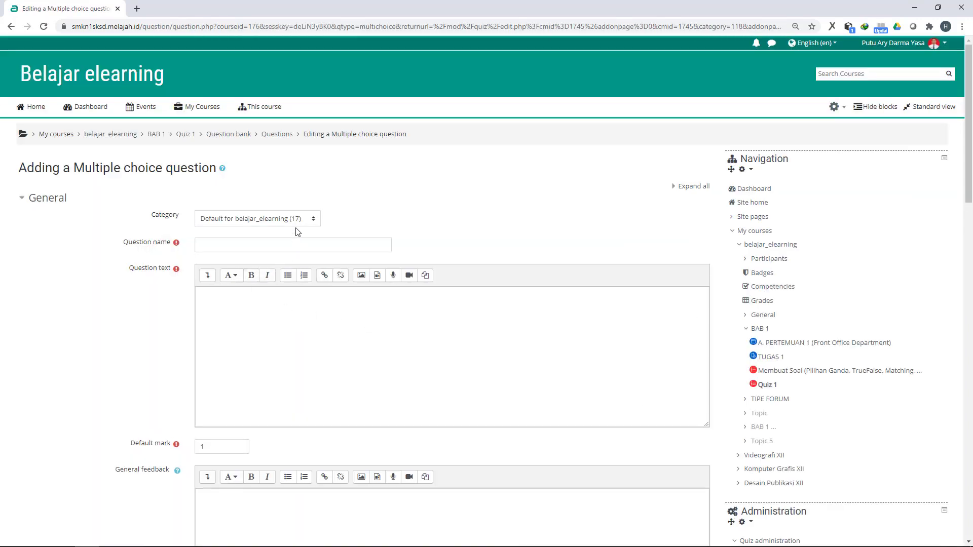
# Step: Set the category to Default for Quiz 1, the name to "Soal 1" and the question text to "Wujud partisipasi terhadap konstitusi negara dapat dimulai dari...."
pyautogui.scroll(-1, 353, 224)
pyautogui.click(302, 166)
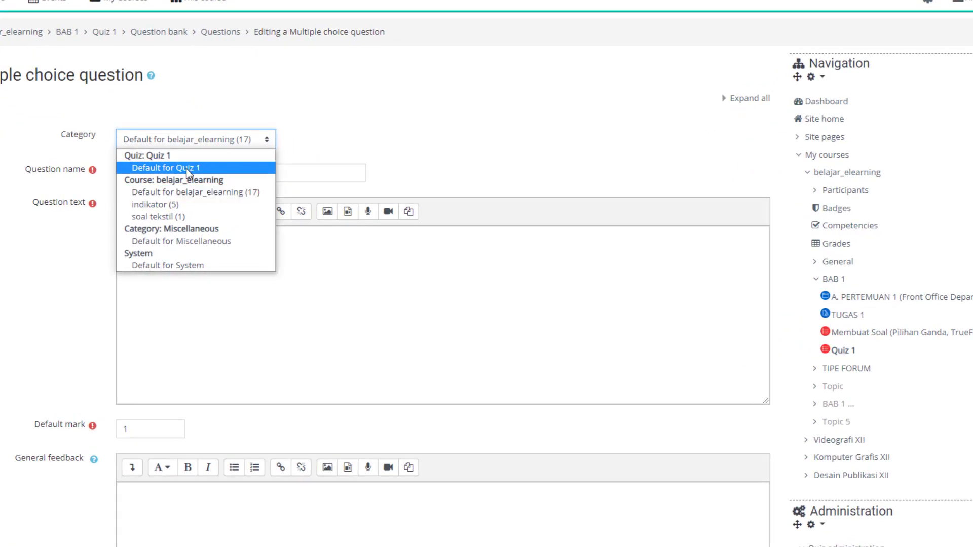
pyautogui.click(186, 168)
pyautogui.scroll(-2, 439, 139)
pyautogui.click(153, 87)
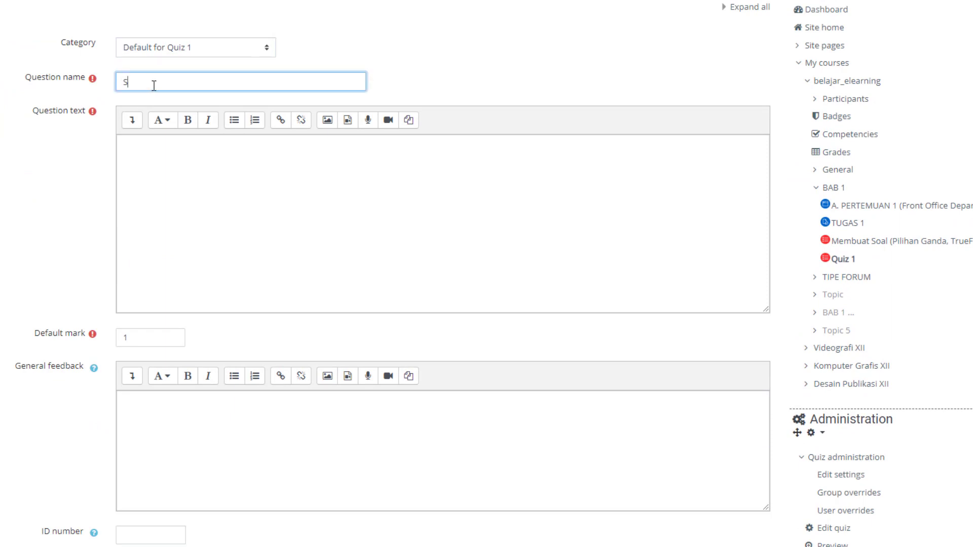
pyautogui.click(150, 207)
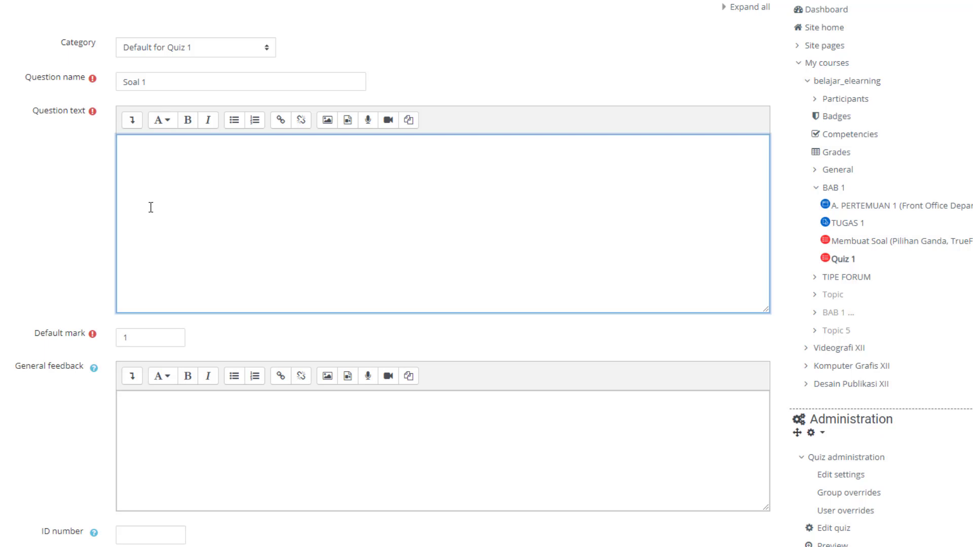
pyautogui.write('Wujud partisipasi terhadap konstitusi negara dapat dimulai dari...')
# Step: Set the numbering of the answer choices to A., B., C., ..
pyautogui.scroll(-3, 143, 198)
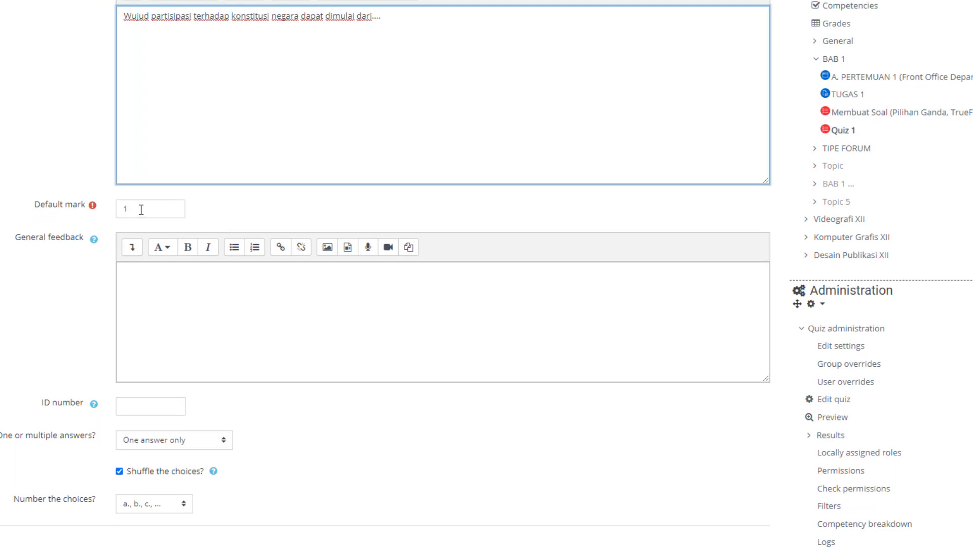
pyautogui.scroll(-2, 145, 167)
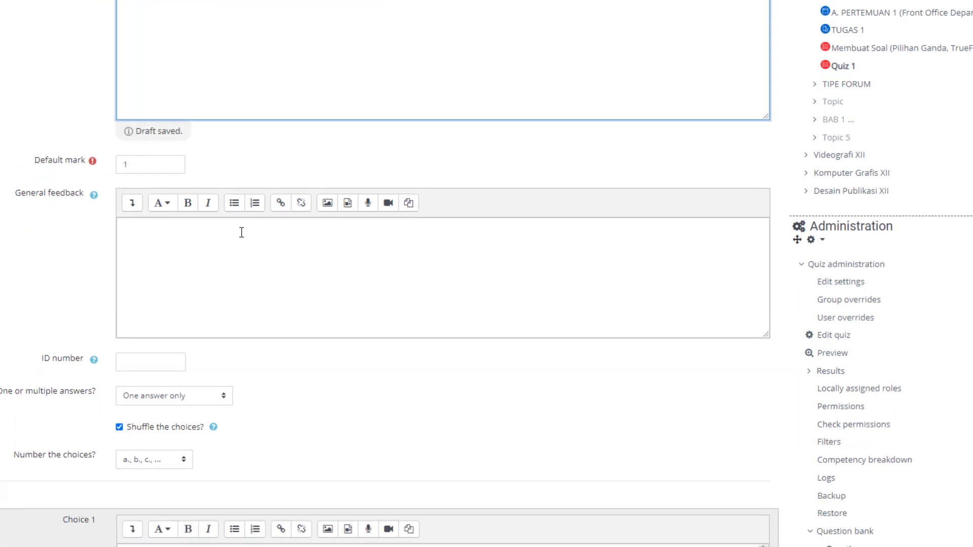
pyautogui.scroll(-2, 177, 184)
pyautogui.click(160, 175)
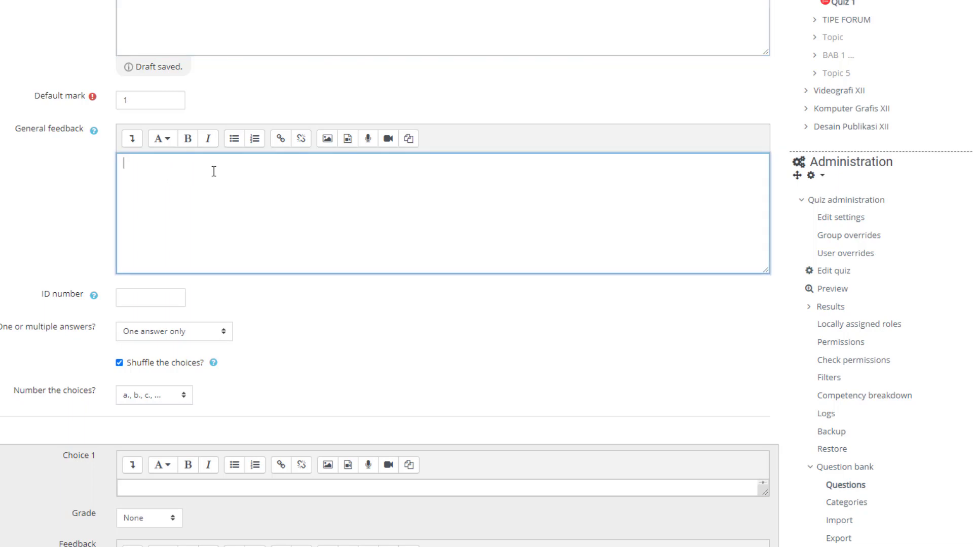
pyautogui.scroll(-3, 300, 210)
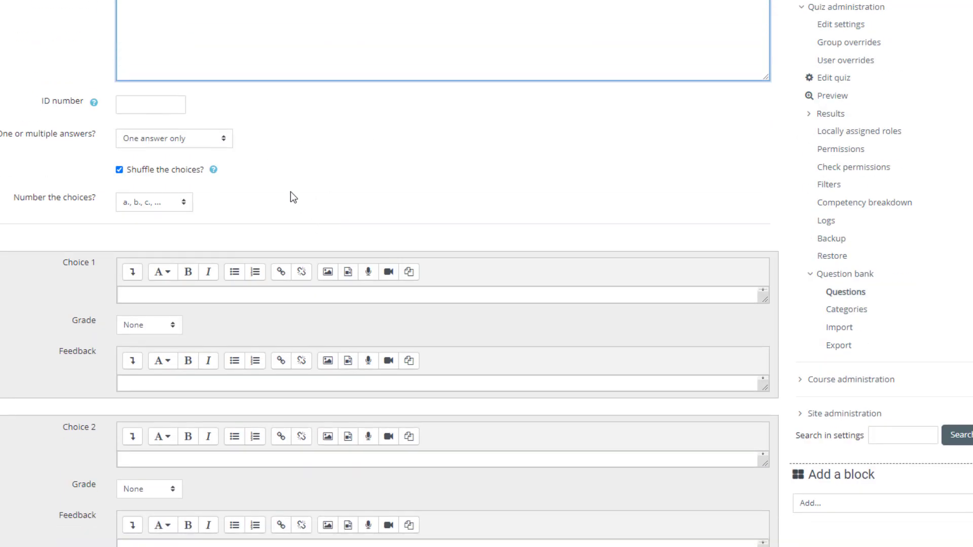
pyautogui.click(151, 203)
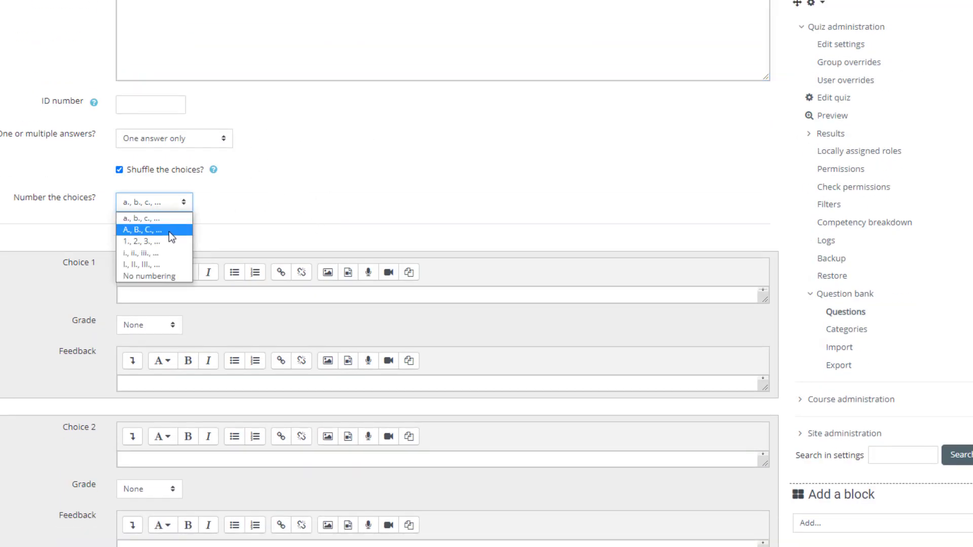
pyautogui.click(159, 231)
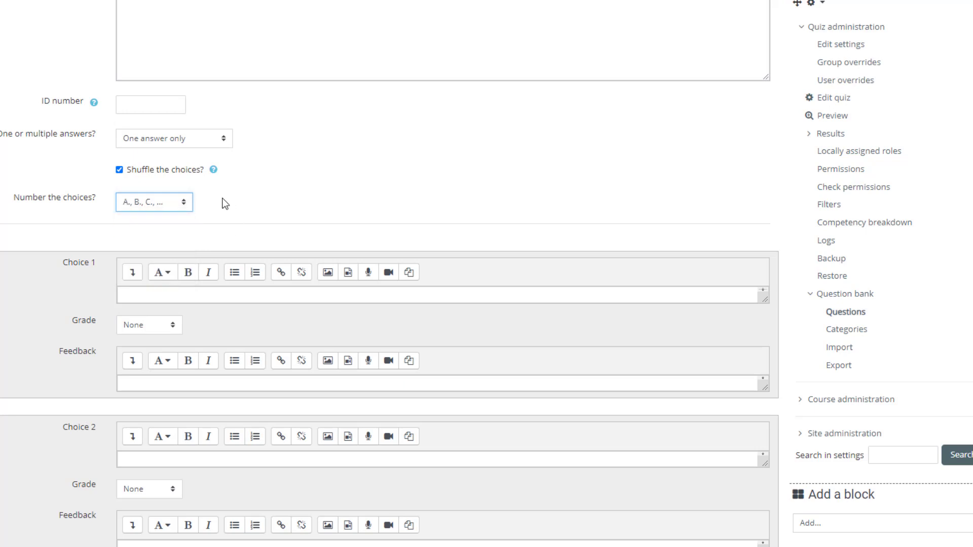
pyautogui.click(128, 170)
pyautogui.click(138, 172)
pyautogui.click(137, 170)
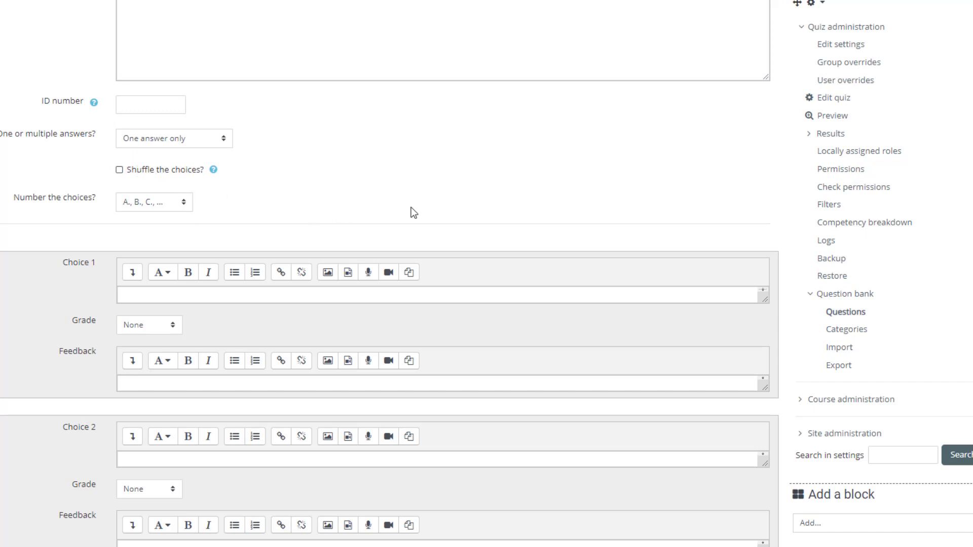
pyautogui.click(145, 172)
pyautogui.scroll(-4, 318, 181)
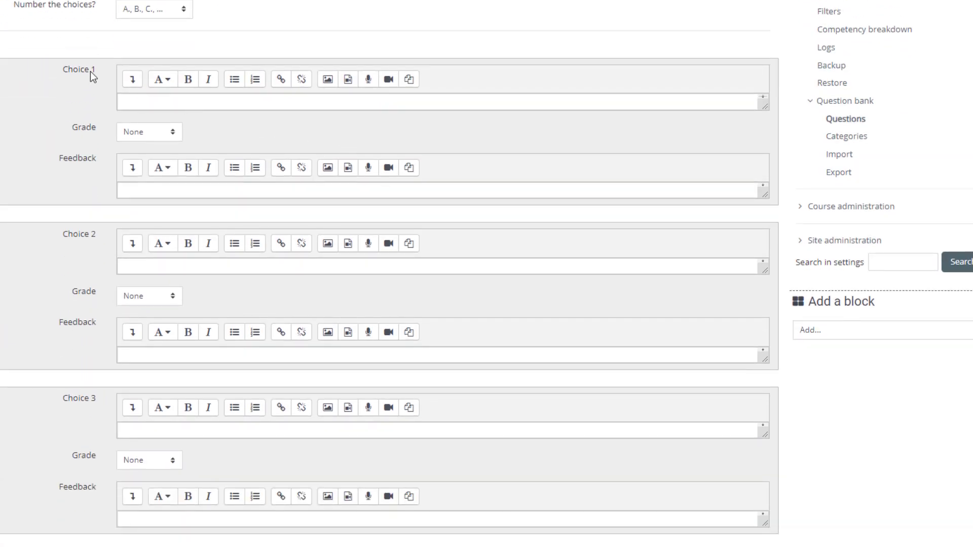
pyautogui.click(136, 103)
pyautogui.click(85, 120)
pyautogui.click(143, 263)
pyautogui.scroll(-2, 104, 276)
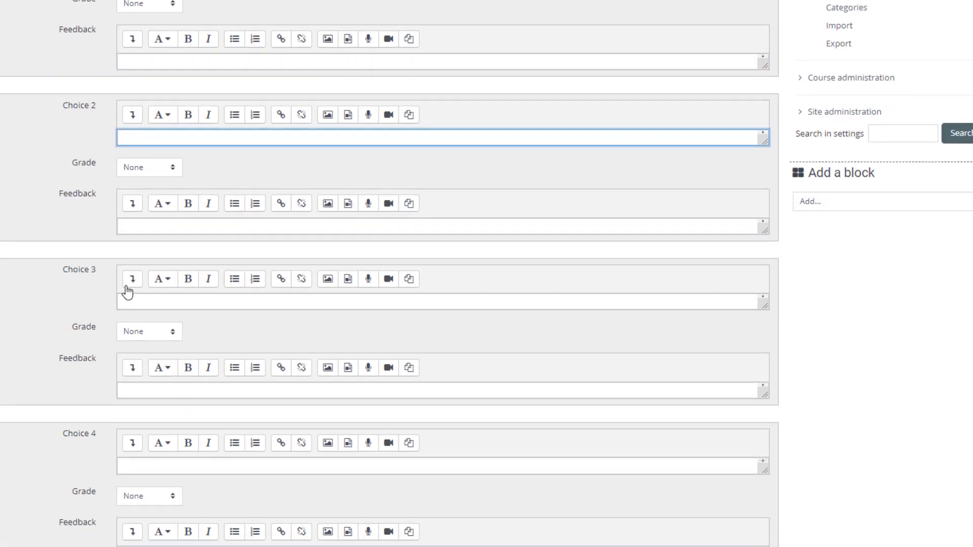
pyautogui.click(133, 302)
pyautogui.scroll(2, 65, 178)
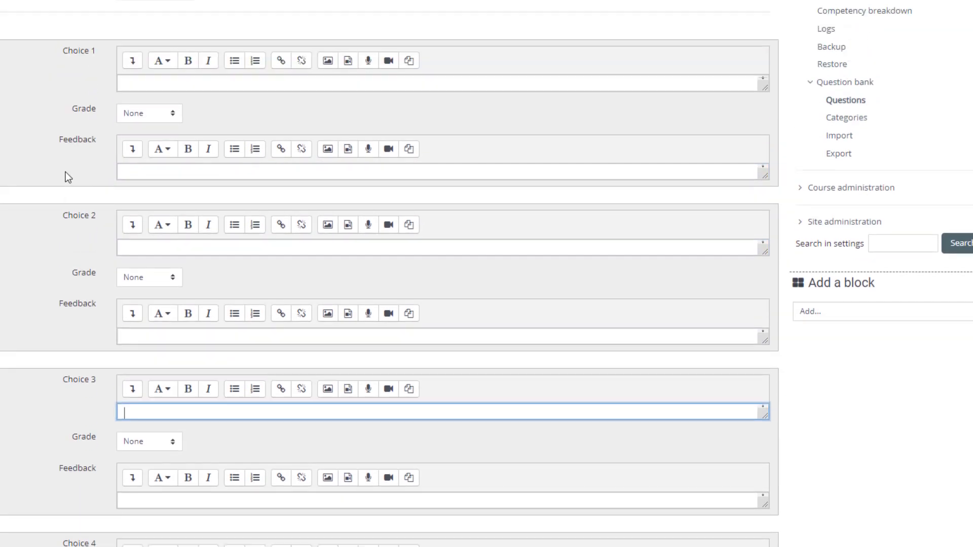
pyautogui.click(39, 183)
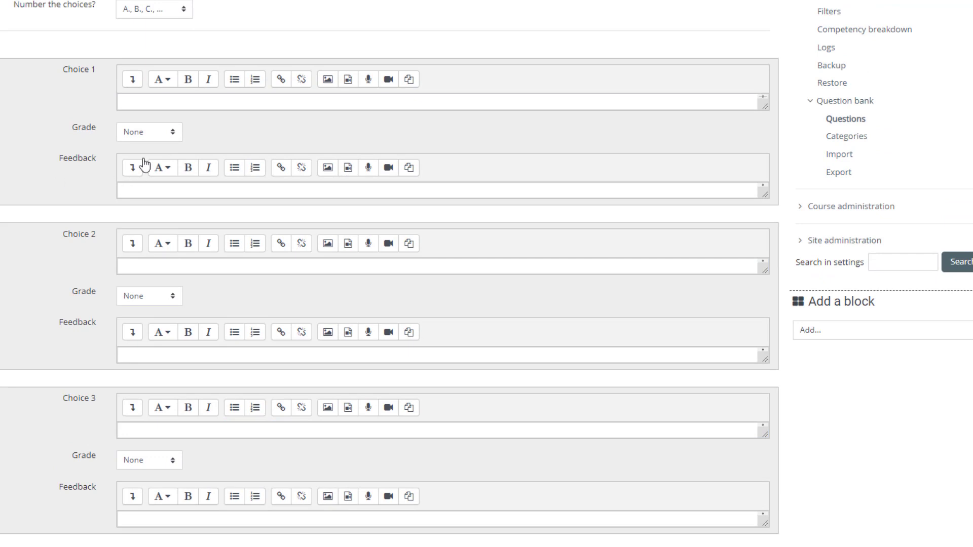
pyautogui.click(153, 135)
pyautogui.click(142, 132)
pyautogui.tripleClick(78, 70)
pyautogui.click(87, 67)
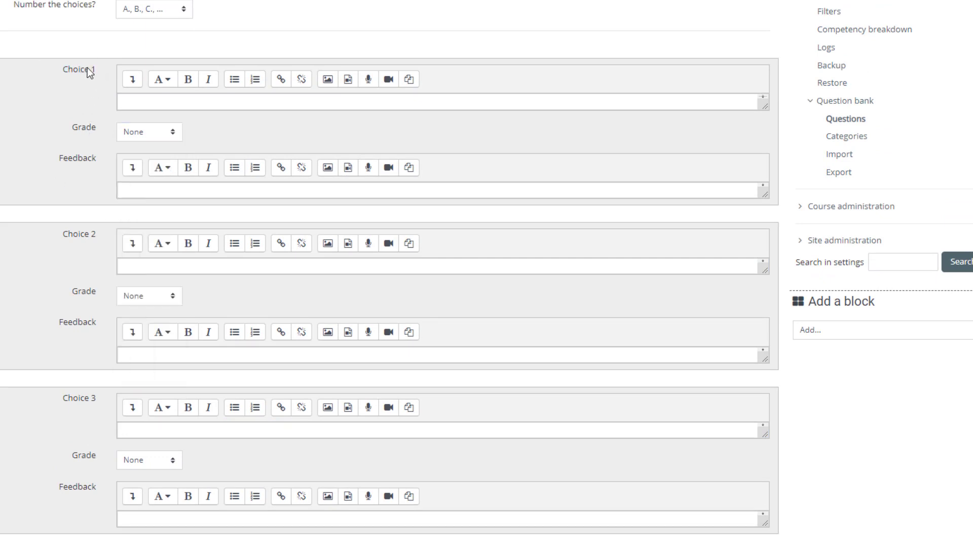
# Step: Set the grade of Choice 1 to 100% and fill in its answer "negara" from question 2 of the PKN page
pyautogui.click(161, 132)
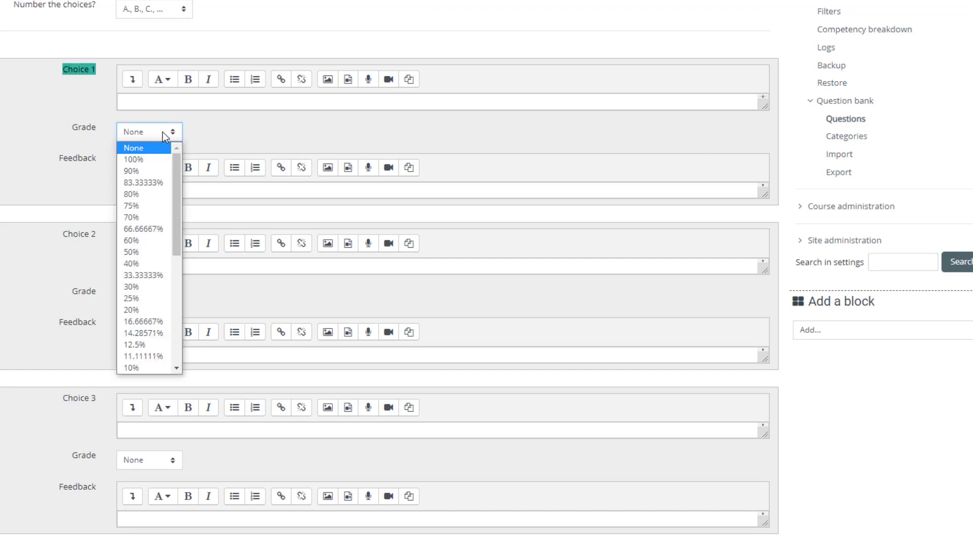
pyautogui.click(154, 159)
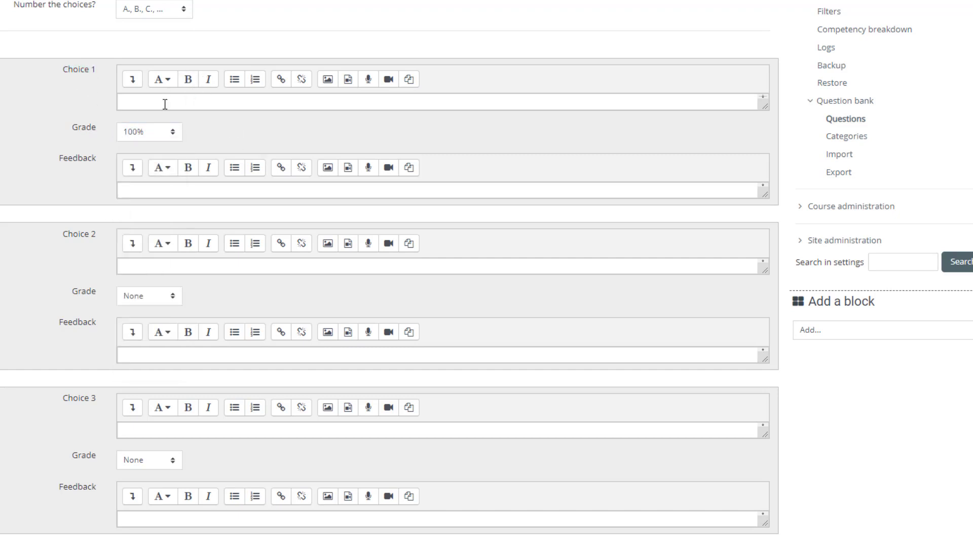
pyautogui.hotkey('alt', 'Tab')
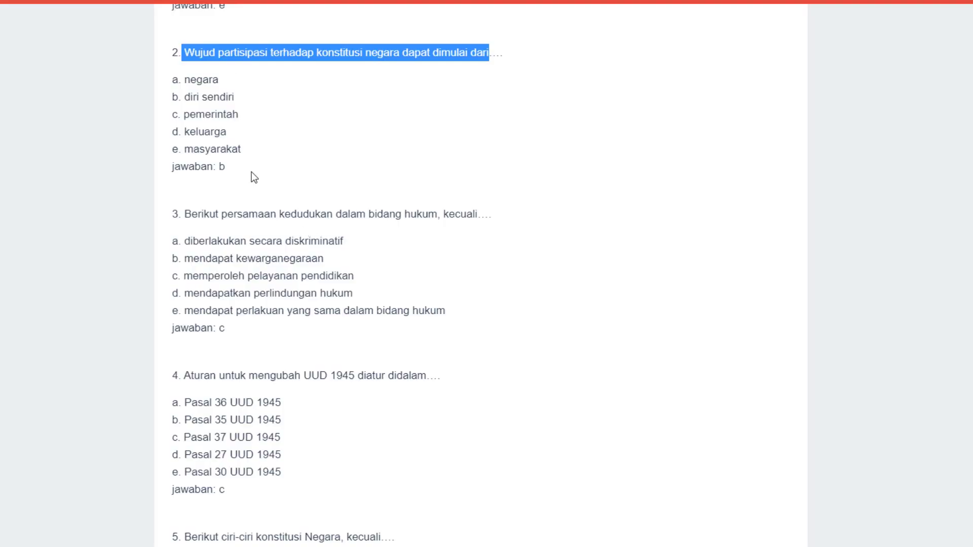
pyautogui.moveTo(218, 79); pyautogui.dragTo(184, 96)
pyautogui.hotkey('ctrl', 'c')
pyautogui.hotkey('alt', 'Tab')
pyautogui.write('negara')
# Step: Copy the answers "diri sendiri" and "pemerintah" from question 2 of the PKN page into Choice 2 and Choice 3
pyautogui.hotkey('alt', 'Tab')
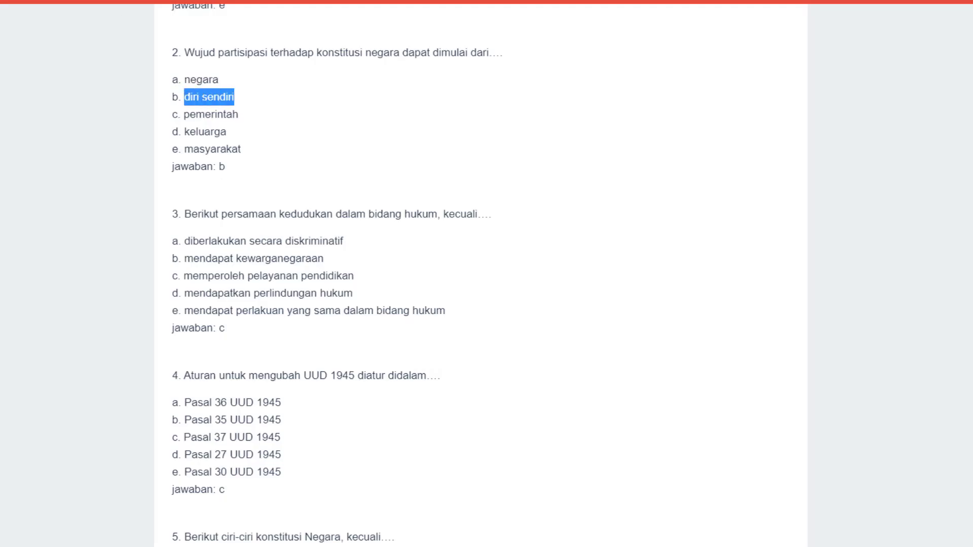
pyautogui.hotkey('alt', 'Tab')
pyautogui.click(149, 271)
pyautogui.hotkey('ctrl', 'v')
pyautogui.hotkey('alt', 'Tab')
pyautogui.moveTo(238, 111); pyautogui.dragTo(185, 111)
pyautogui.hotkey('ctrl', 'c')
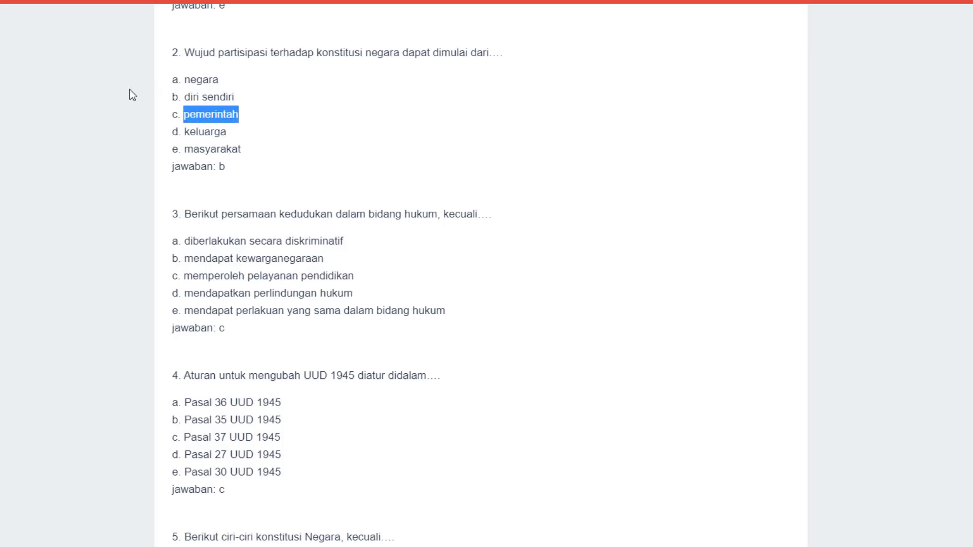
pyautogui.hotkey('alt', 'Tab')
pyautogui.click(145, 428)
pyautogui.hotkey('ctrl', 'v')
# Step: Transfer the answers "keluarga" and "masyarakat" from question 2 of the PKN page into Choice 4 and Choice 5
pyautogui.scroll(-4, 167, 304)
pyautogui.hotkey('alt', 'Tab')
pyautogui.moveTo(229, 135); pyautogui.dragTo(184, 131)
pyautogui.hotkey('alt', 'Tab')
pyautogui.click(152, 209)
pyautogui.write('keluarga')
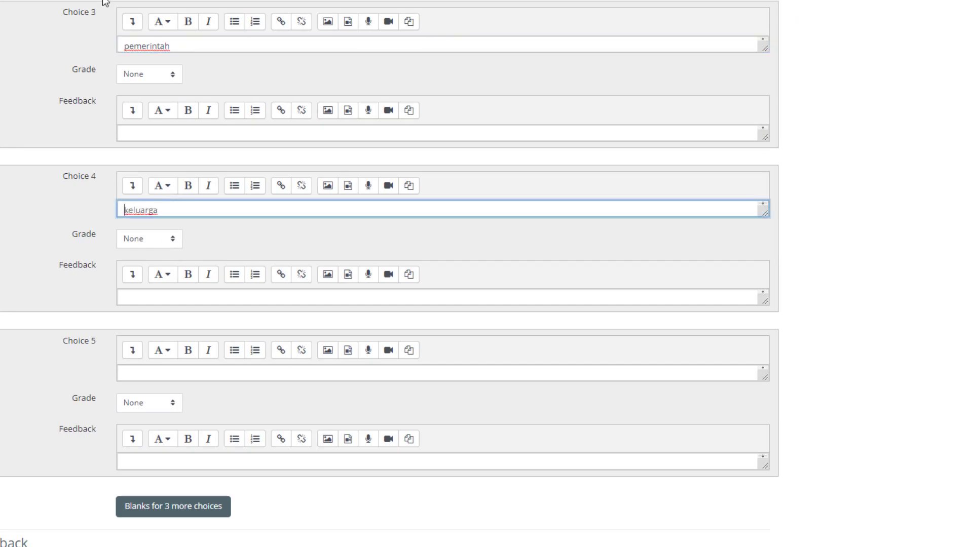
pyautogui.hotkey('alt', 'Tab')
pyautogui.moveTo(242, 151); pyautogui.dragTo(184, 149)
pyautogui.hotkey('alt', 'Tab')
pyautogui.click(191, 371)
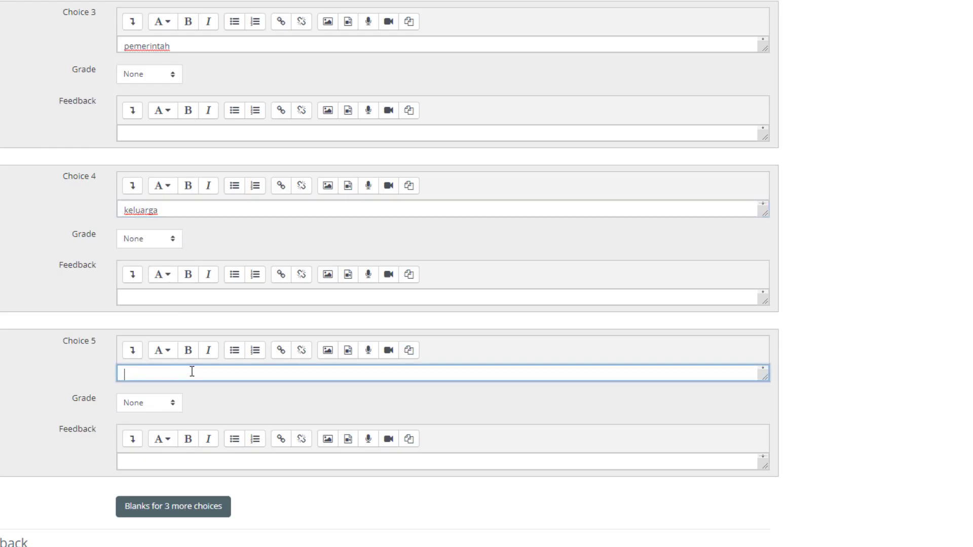
pyautogui.write('masyarakat')
# Step: Set the grade of Choice 2, "diri sendiri", to 100% and save the question while continuing to edit it
pyautogui.scroll(8, 81, 297)
pyautogui.click(172, 296)
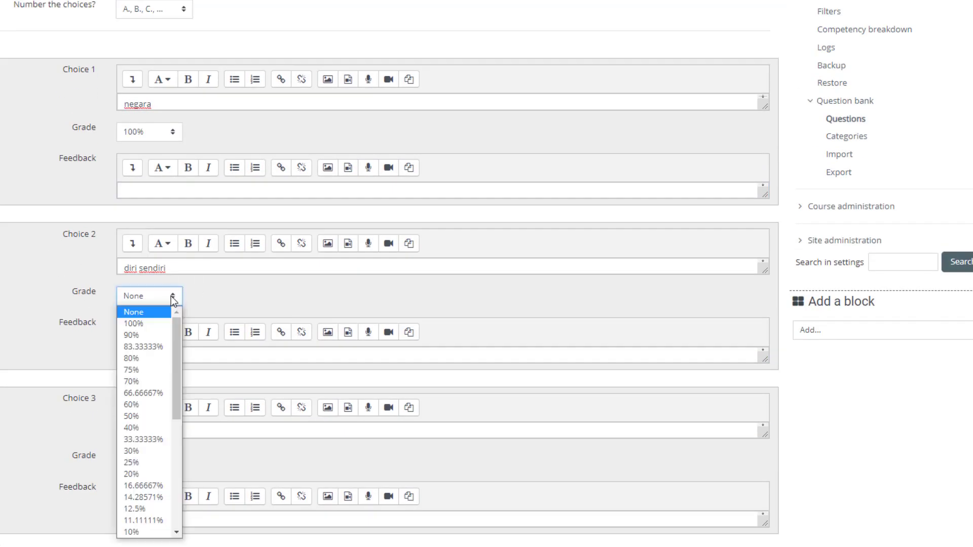
pyautogui.click(159, 326)
pyautogui.click(92, 264)
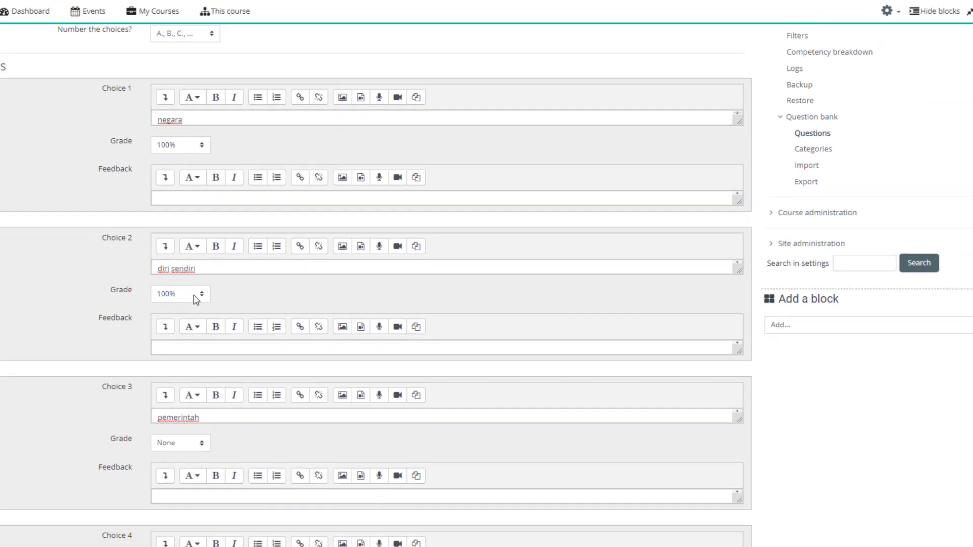
pyautogui.scroll(-8, 238, 299)
pyautogui.scroll(-2, 291, 294)
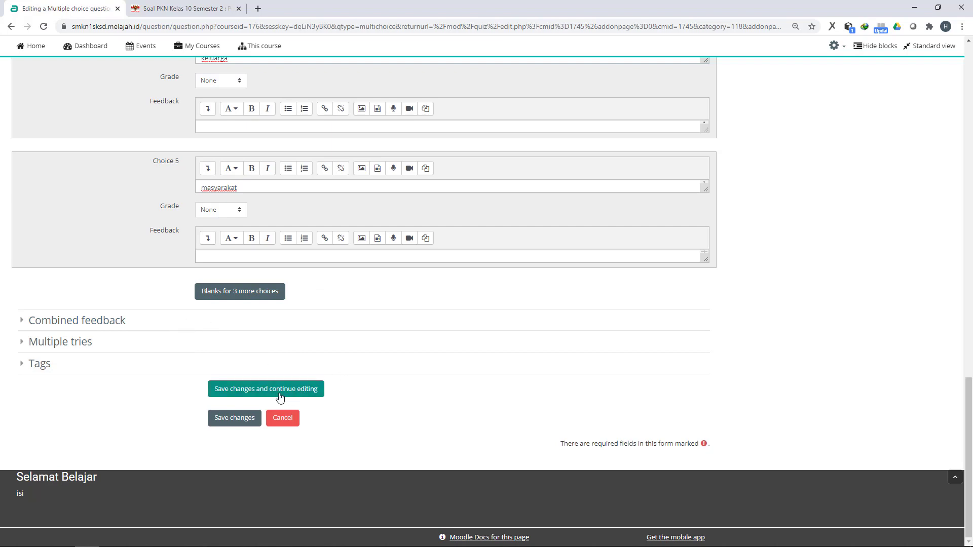
pyautogui.click(259, 390)
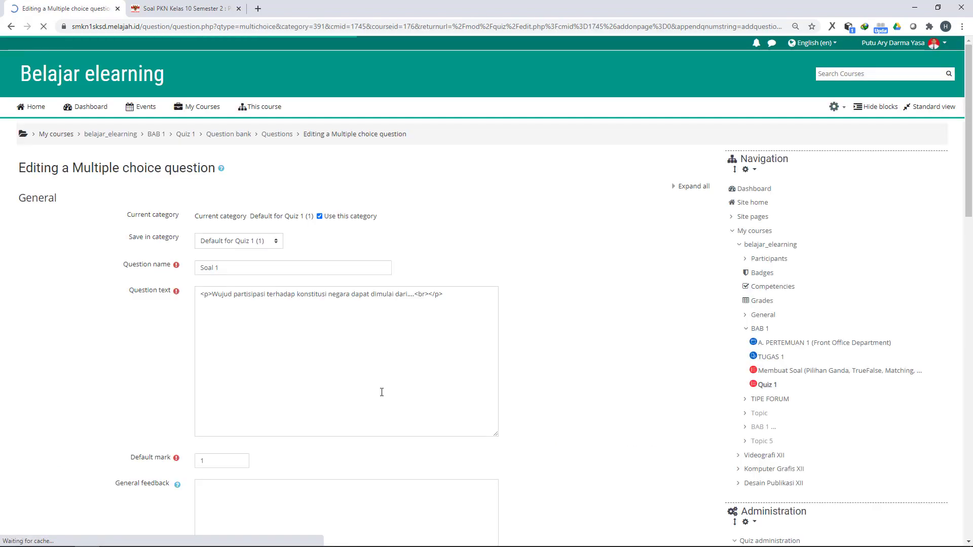
# Step: Review the saved Soal 1 question, from its text and general options to its answer choices
pyautogui.scroll(-5, 370, 390)
pyautogui.scroll(-2, 363, 385)
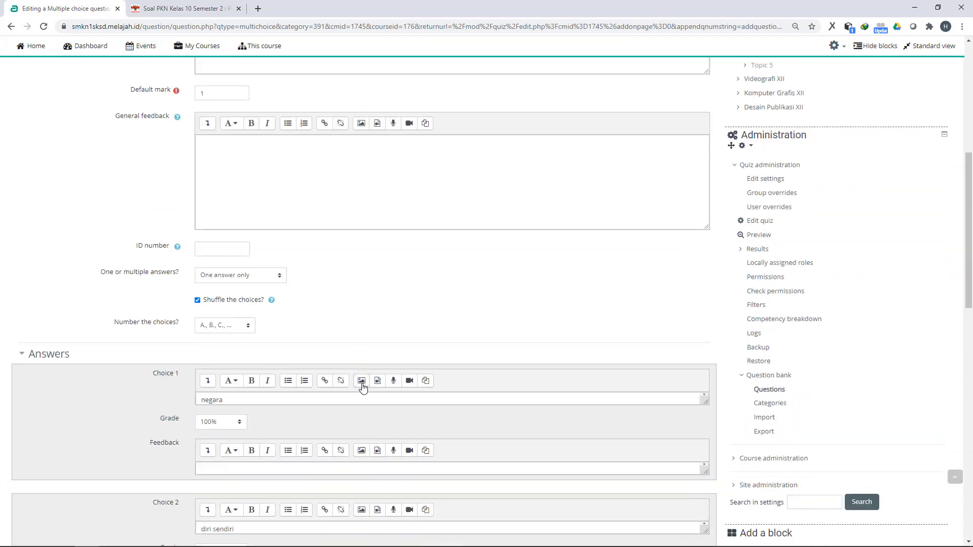
pyautogui.scroll(8, 363, 384)
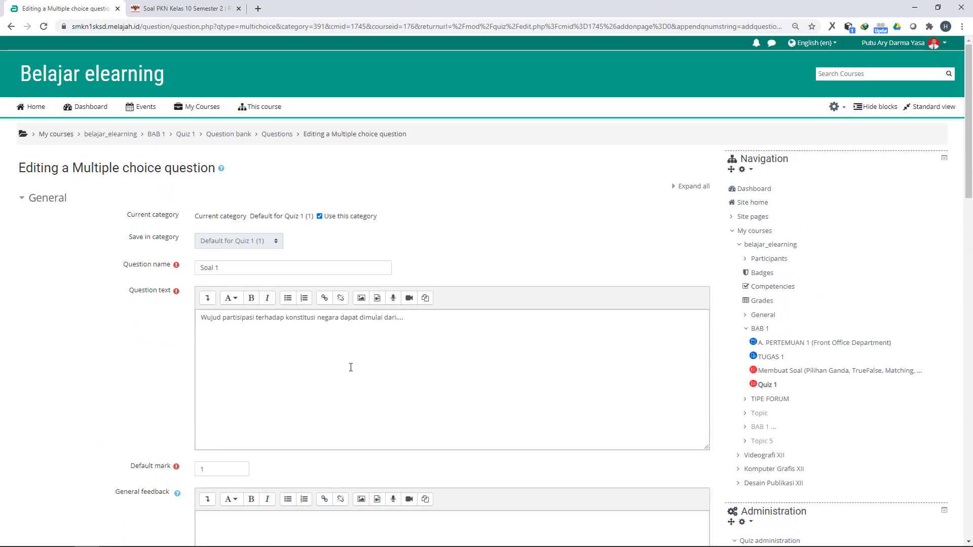
pyautogui.scroll(-20, 349, 367)
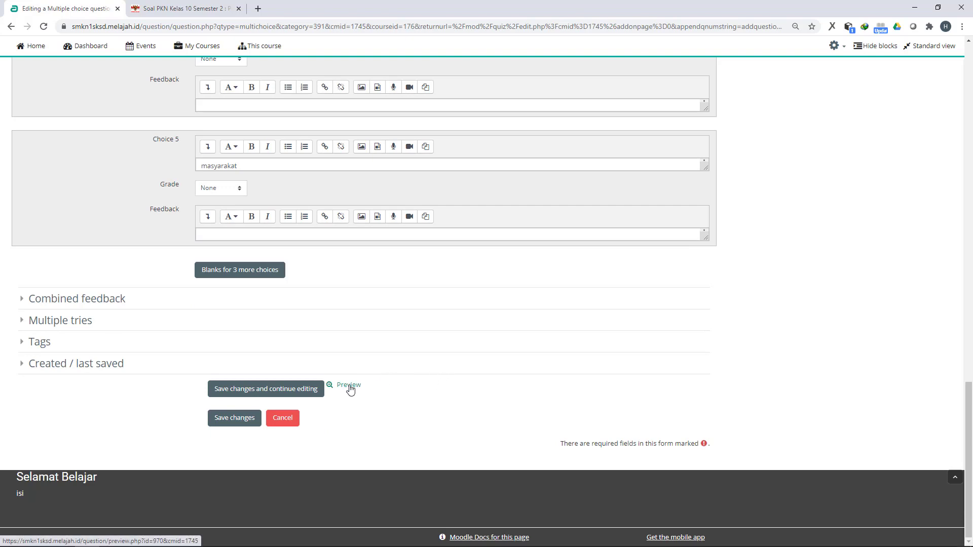
# Step: Preview Soal 1, try several of its answer options including "negara", and save the question back to Quiz 1
pyautogui.click(349, 386)
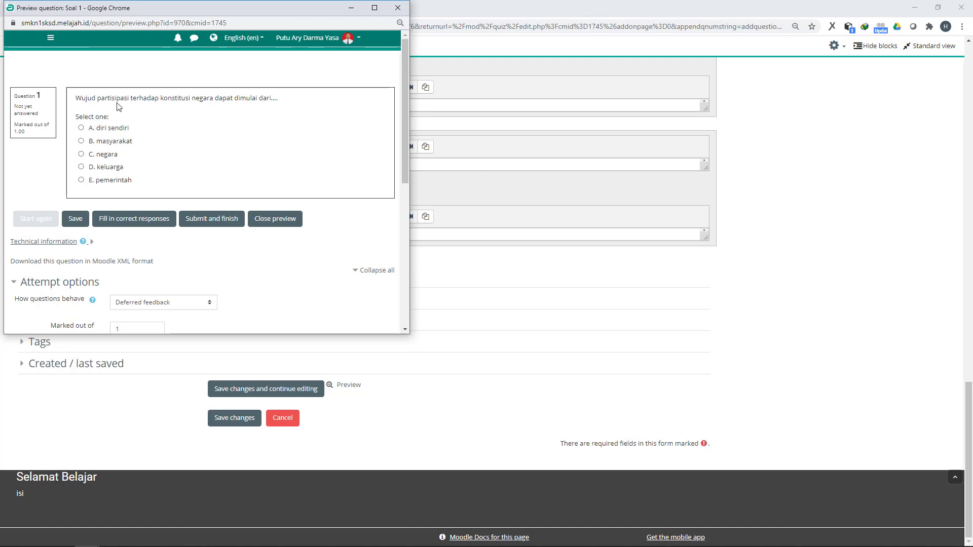
pyautogui.click(106, 131)
pyautogui.click(108, 142)
pyautogui.click(106, 154)
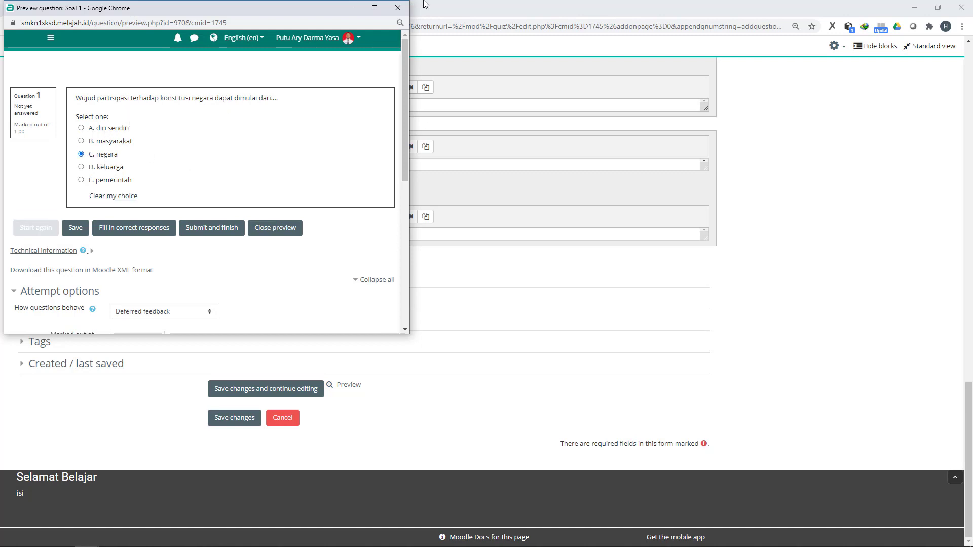
pyautogui.click(398, 7)
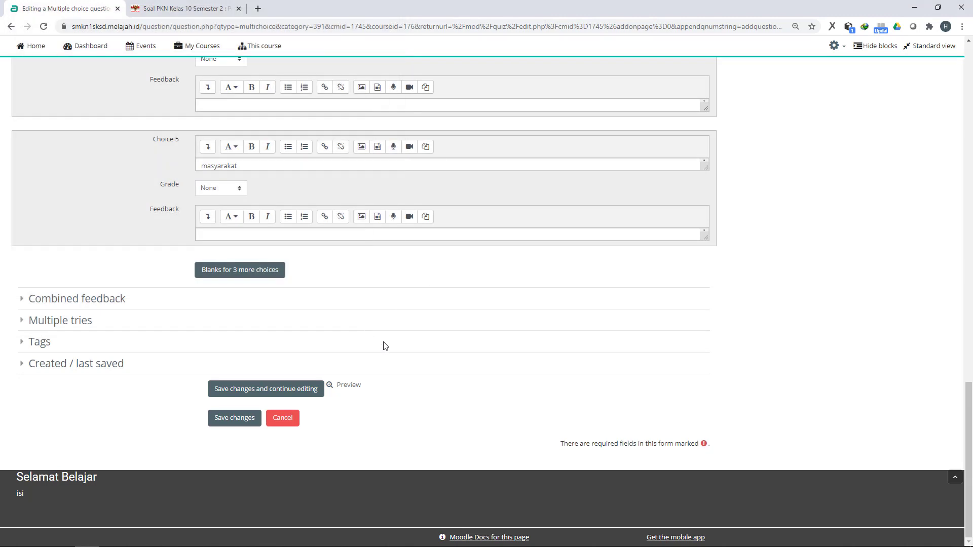
pyautogui.click(234, 419)
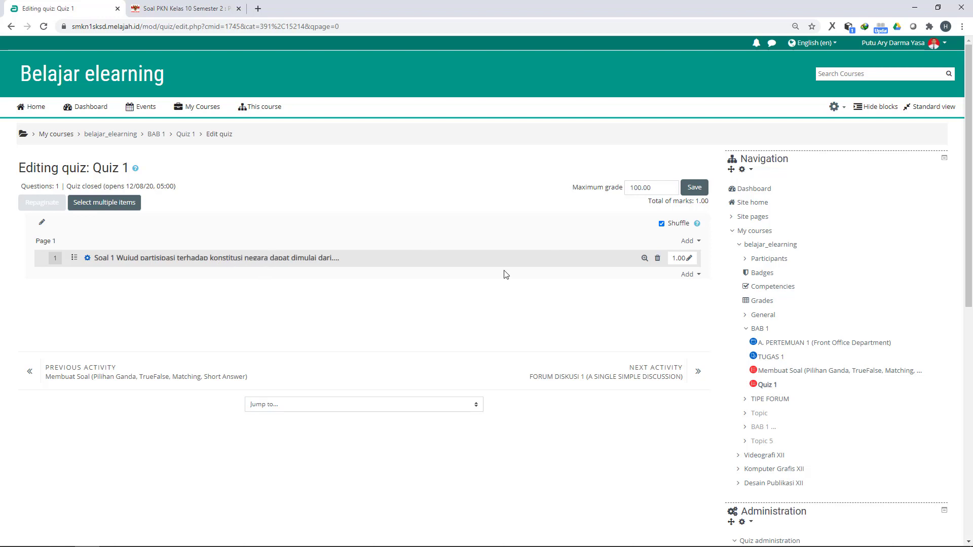
# Step: Add a new True/False question to Quiz 1 after Soal 1
pyautogui.click(696, 275)
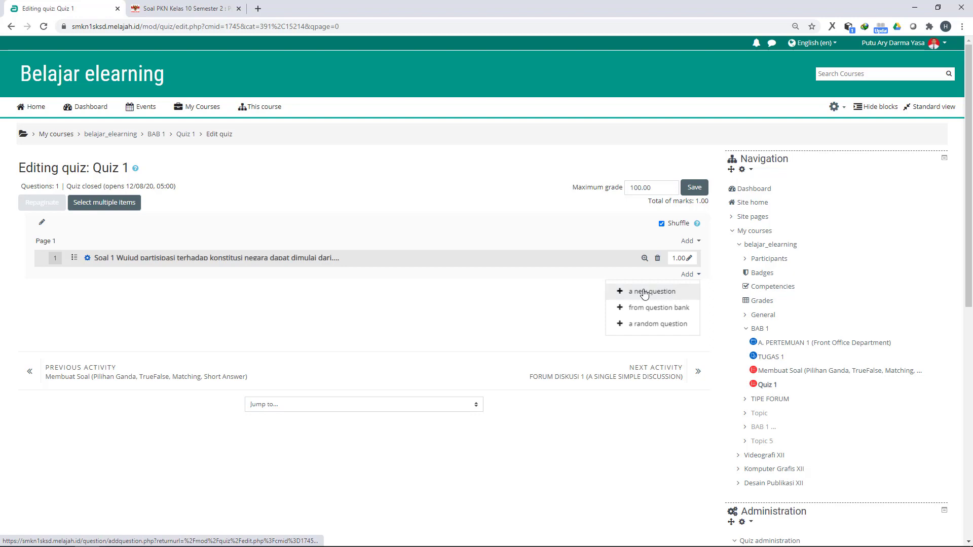
pyautogui.click(666, 293)
pyautogui.click(106, 133)
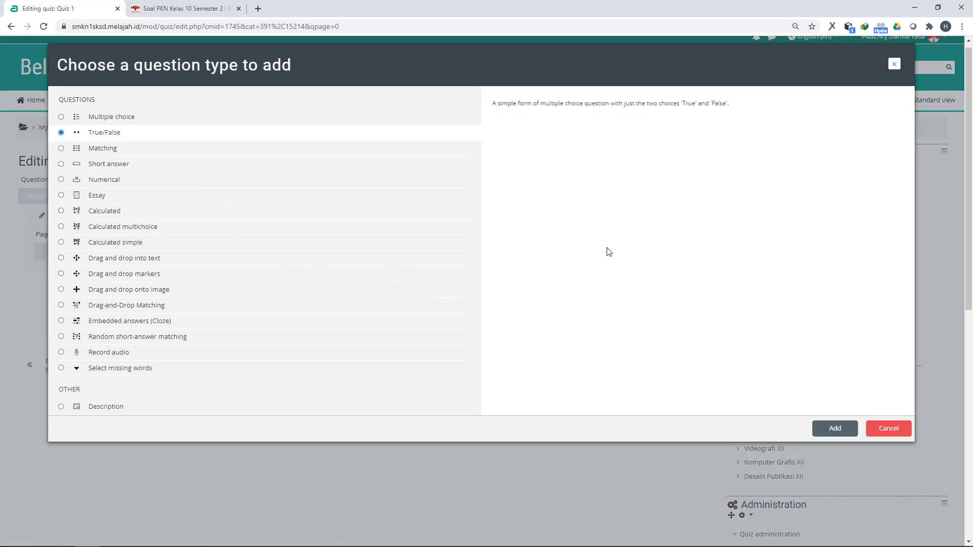
pyautogui.click(834, 429)
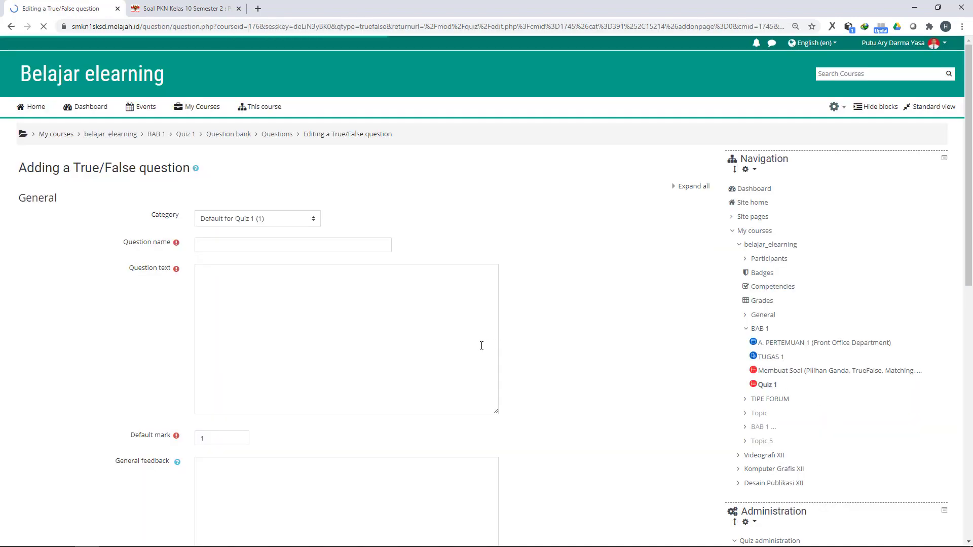
# Step: Name the question "Soal 2" and enter the question text "Presiden pertama Indonesia adalah Ir. Soekarno."
pyautogui.click(274, 218)
pyautogui.click(276, 218)
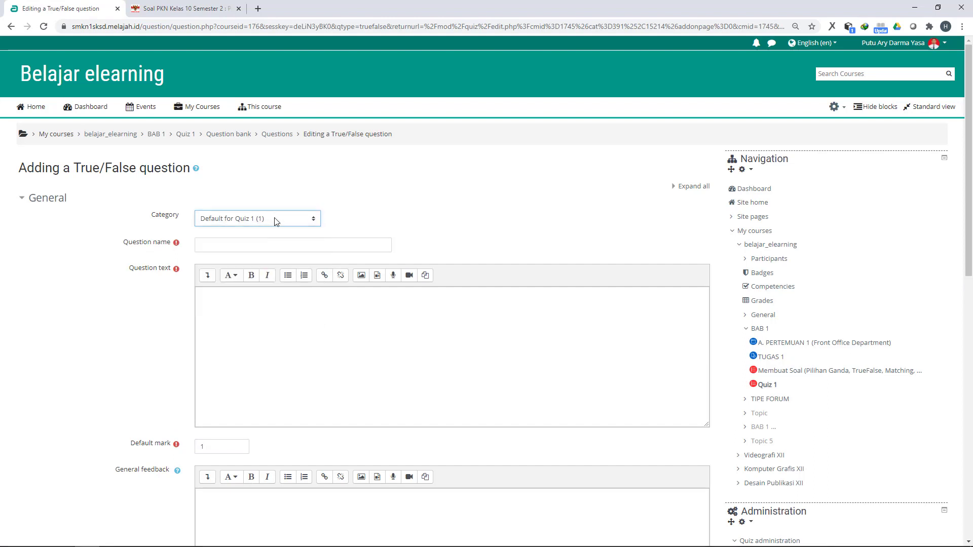
pyautogui.scroll(-1, 379, 219)
pyautogui.click(228, 198)
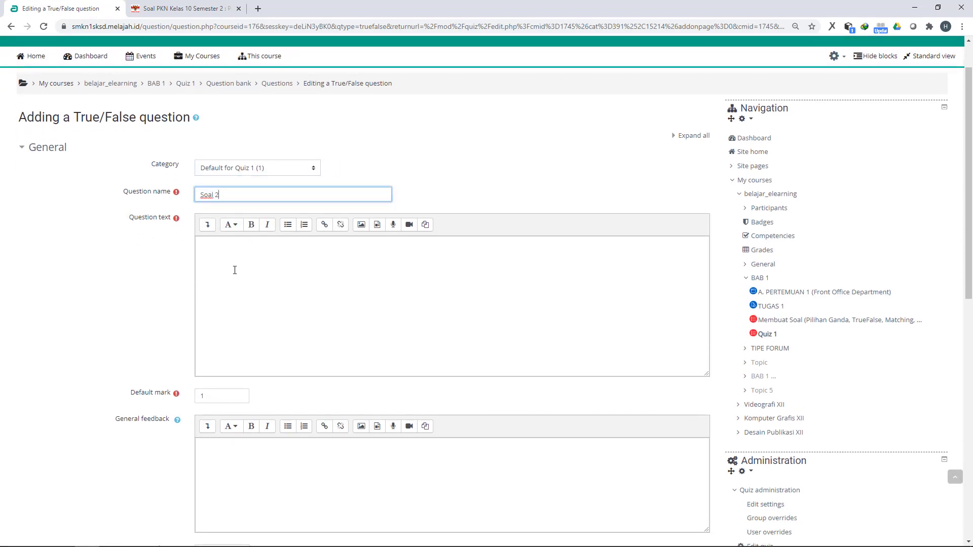
pyautogui.scroll(1, 235, 270)
pyautogui.click(231, 285)
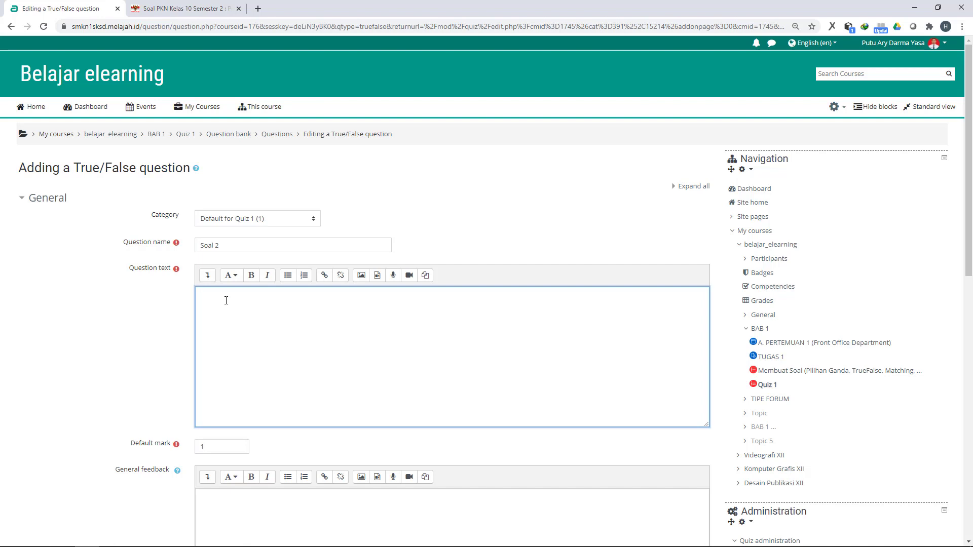
pyautogui.write('Presiden pertama Indonesia adalah Ir.')
pyautogui.write('Soekarno')
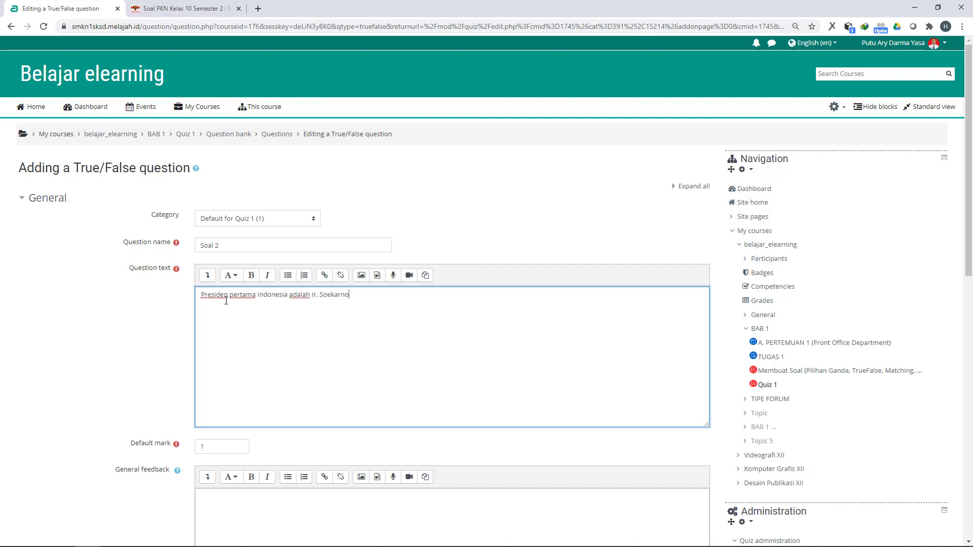
pyautogui.write('.')
# Step: Set the correct answer of Soal 2 to True
pyautogui.scroll(-3, 365, 307)
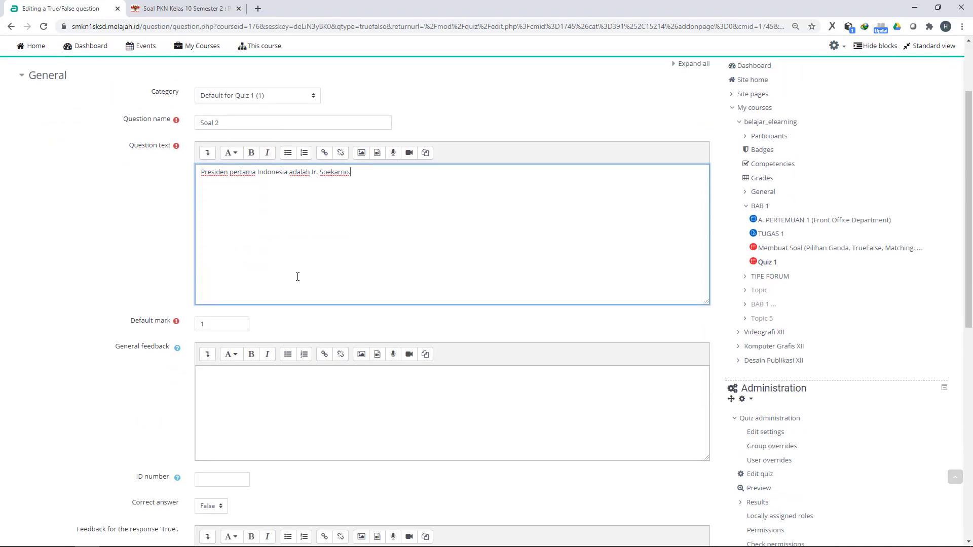
pyautogui.scroll(-1, 212, 269)
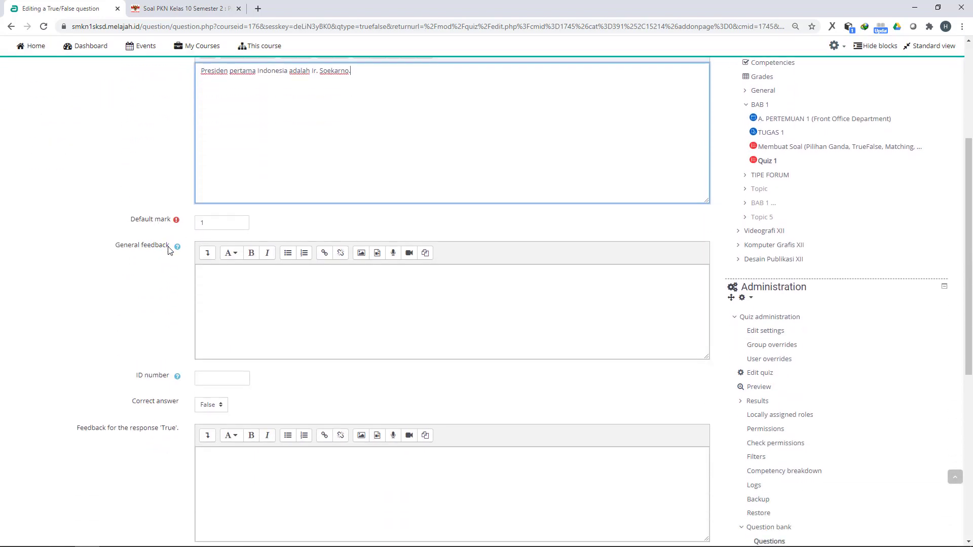
pyautogui.scroll(-2, 170, 233)
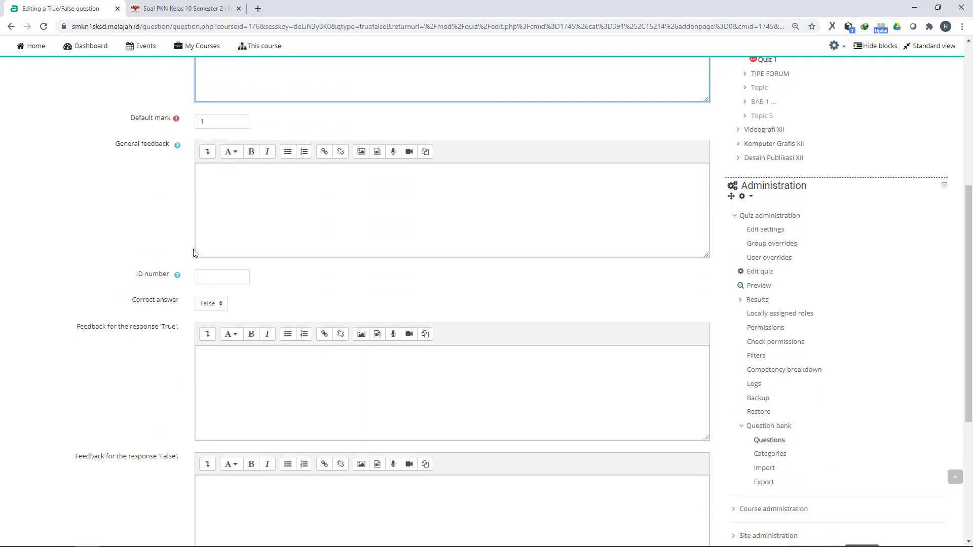
pyautogui.scroll(-1, 185, 253)
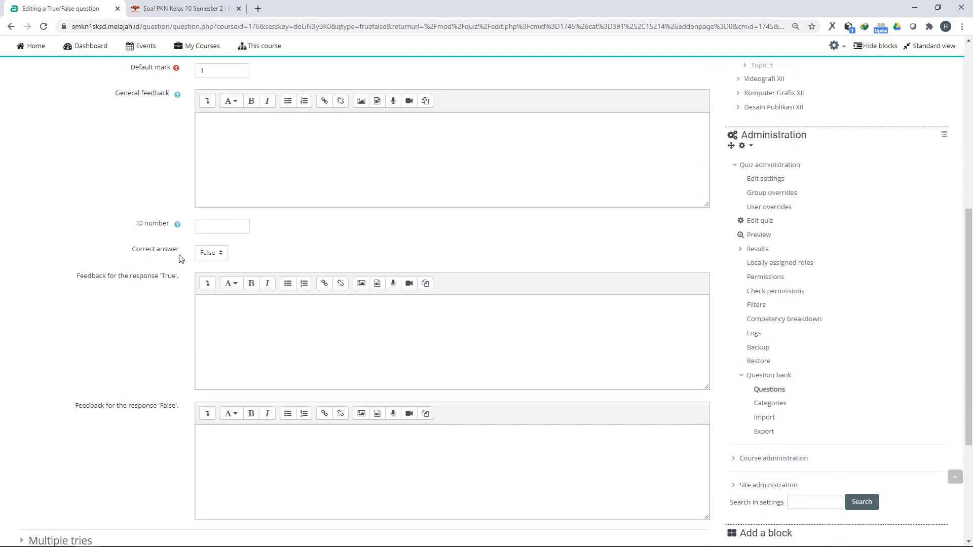
pyautogui.scroll(3, 180, 265)
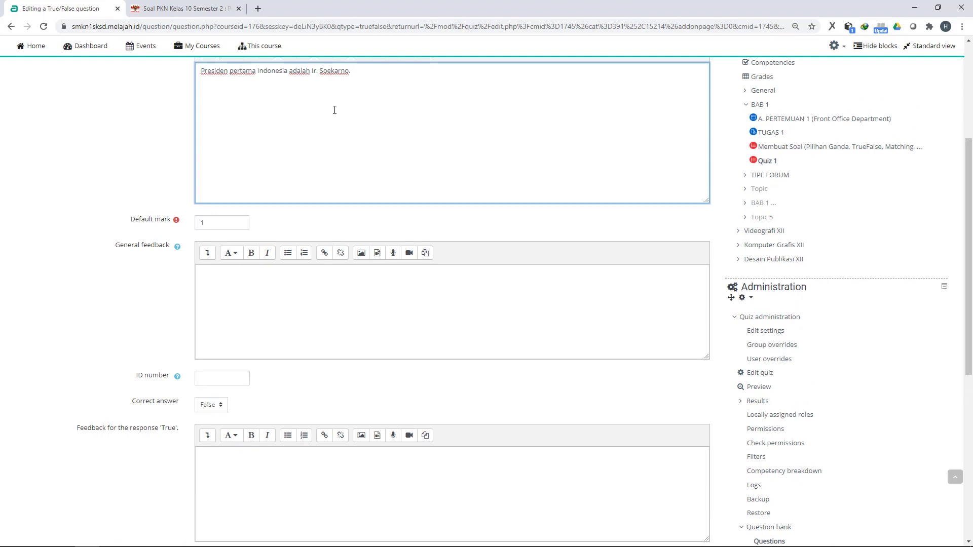
pyautogui.moveTo(361, 77); pyautogui.dragTo(157, 170)
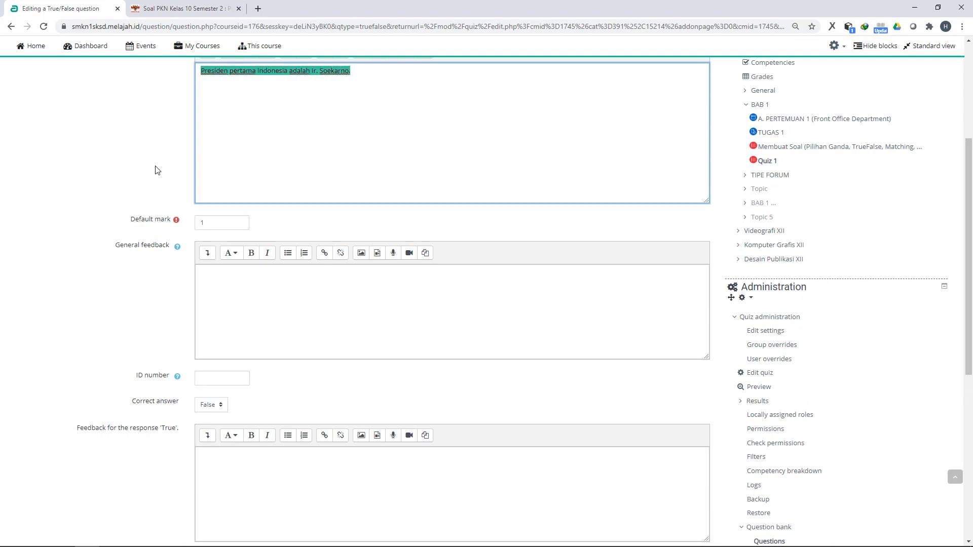
pyautogui.click(268, 78)
pyautogui.click(215, 406)
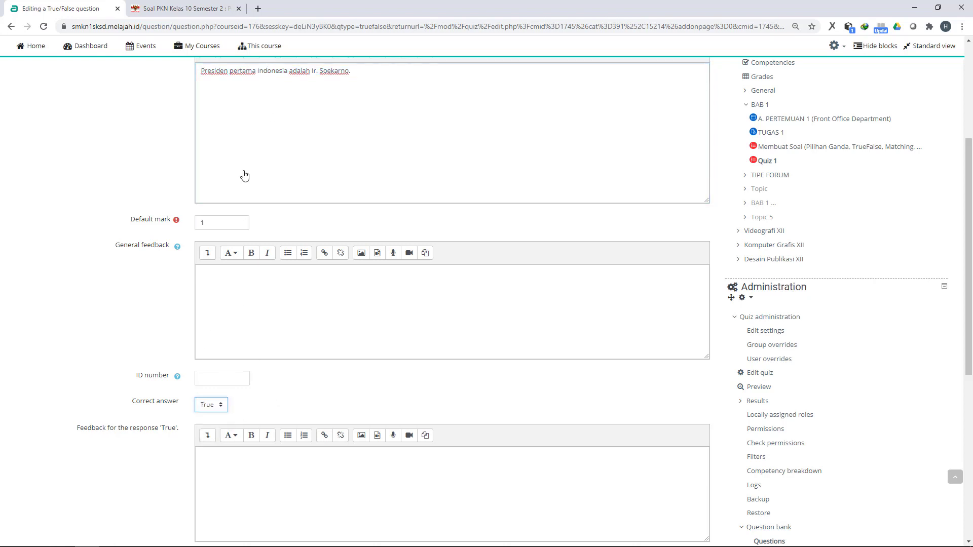
# Step: Leave both response feedback fields of Soal 2 empty and save the question while continuing to edit it
pyautogui.scroll(-2, 236, 366)
pyautogui.scroll(-1, 236, 367)
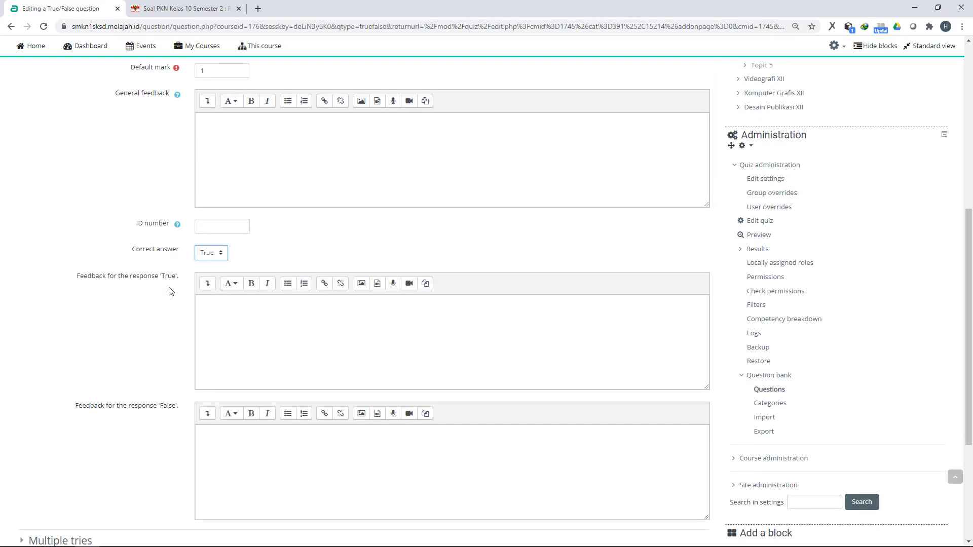
pyautogui.scroll(-2, 171, 284)
pyautogui.click(228, 218)
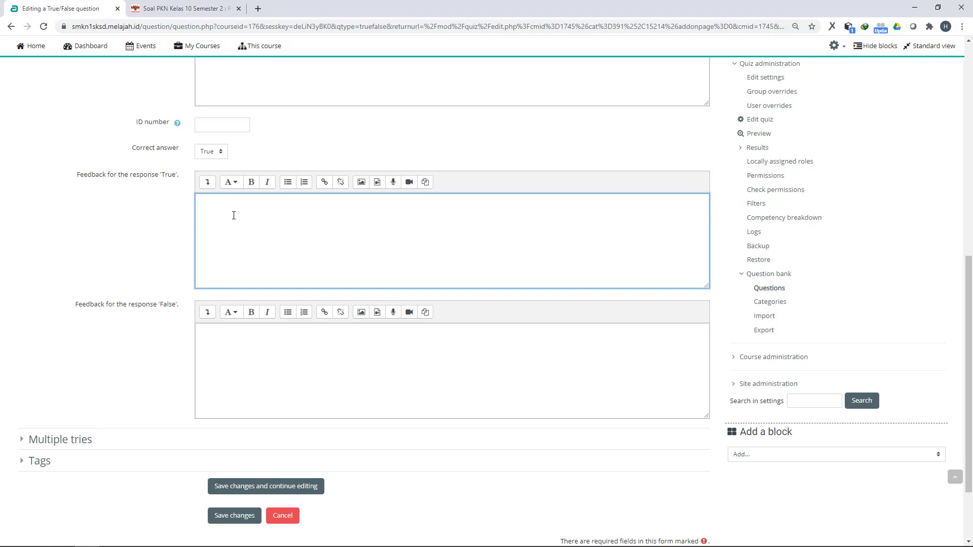
pyautogui.scroll(-2, 304, 337)
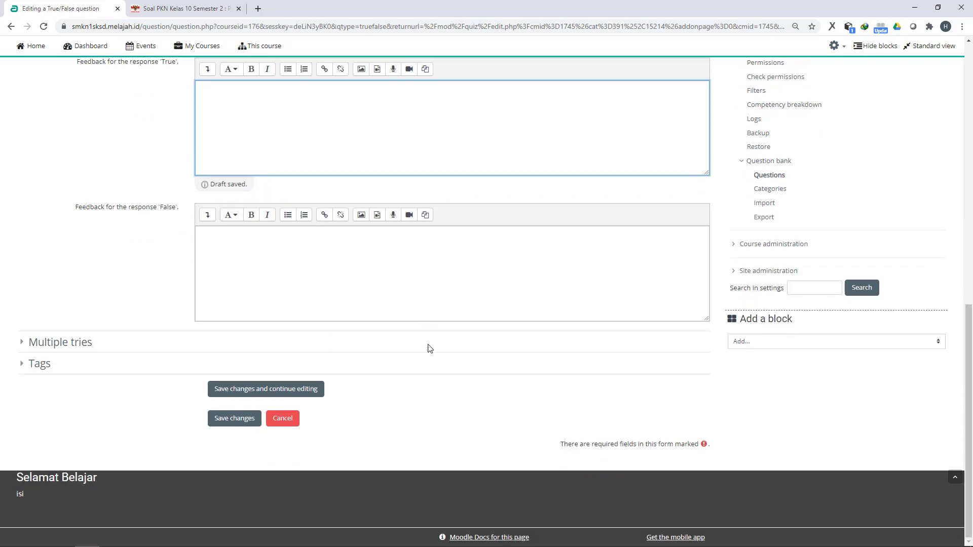
pyautogui.click(303, 393)
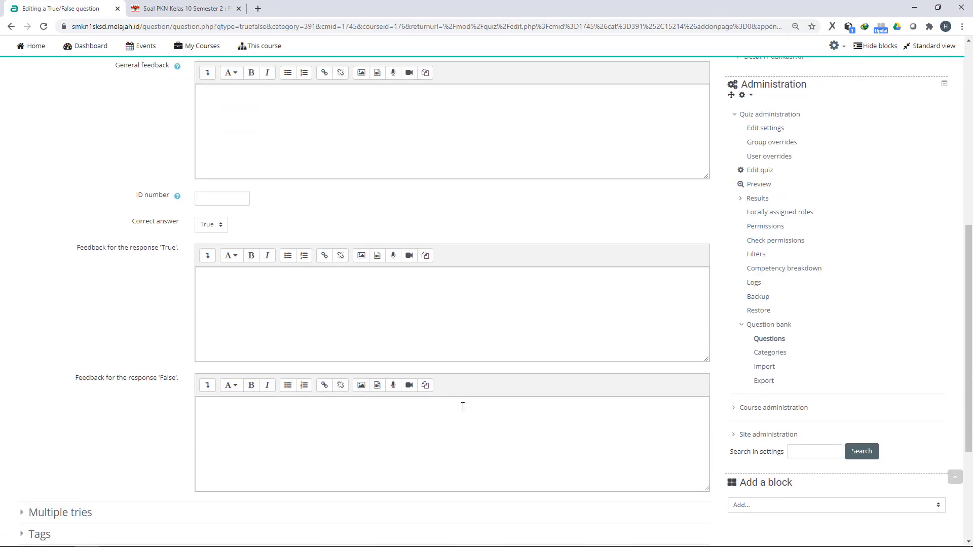
# Step: Preview Soal 2 and save the question back to Quiz 1
pyautogui.scroll(-3, 463, 406)
pyautogui.click(349, 386)
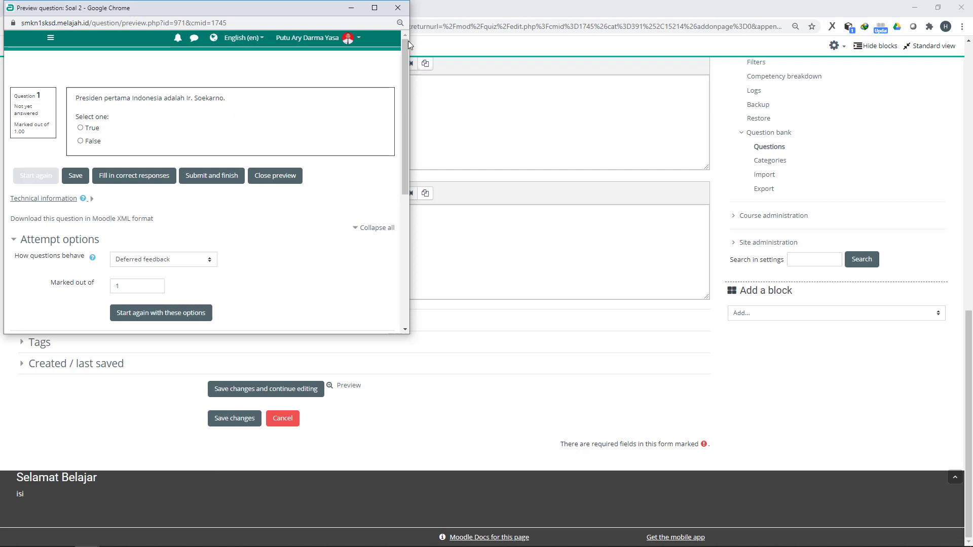
pyautogui.click(398, 8)
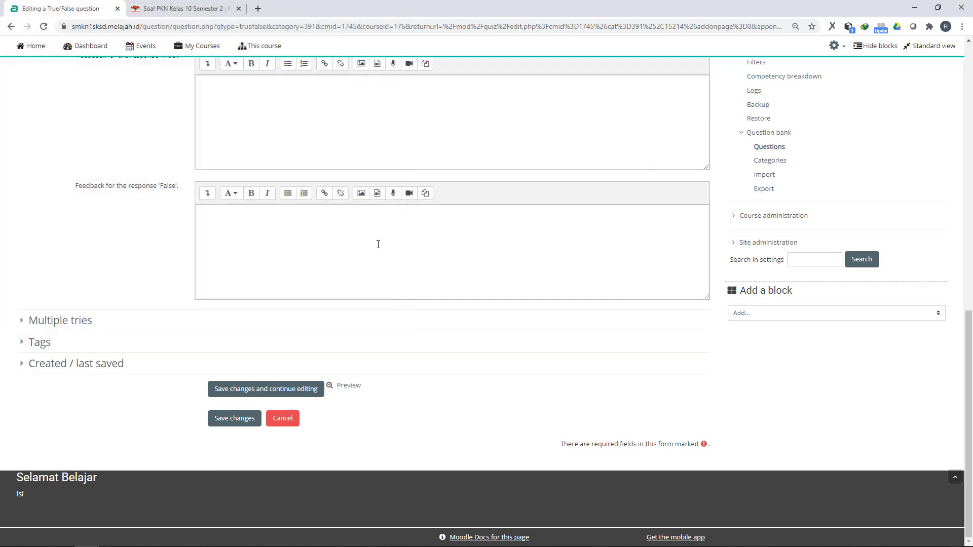
pyautogui.click(231, 422)
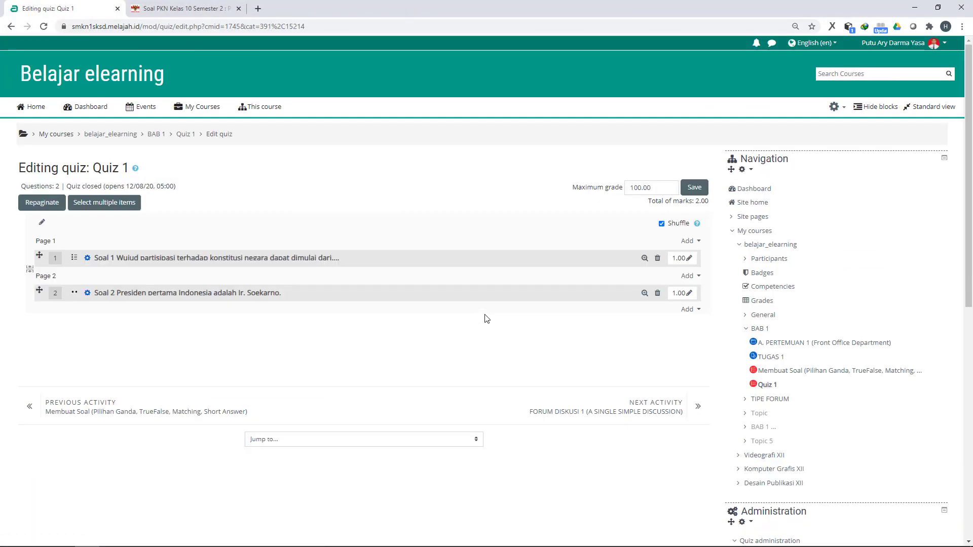
# Step: Add a new Short answer question to Quiz 1 after Soal 2
pyautogui.click(688, 310)
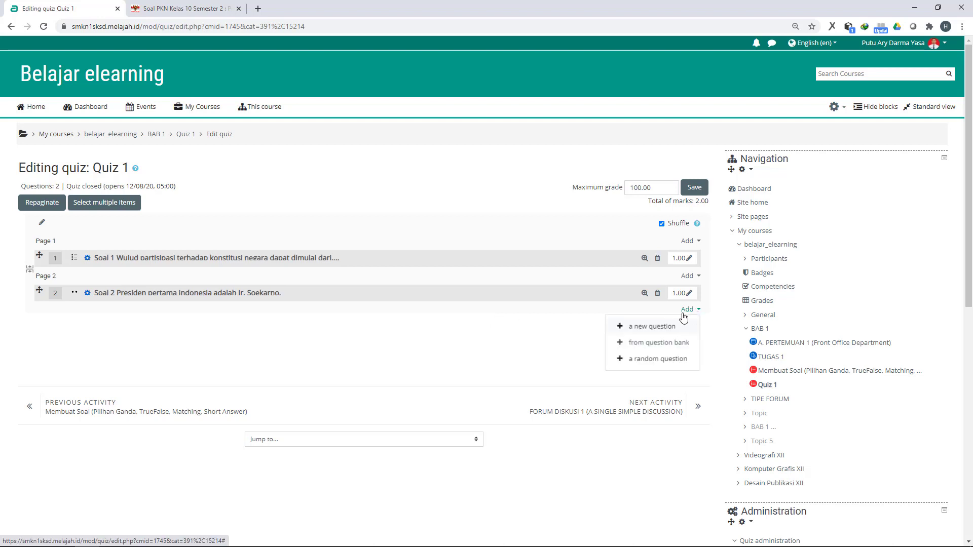
pyautogui.click(643, 327)
pyautogui.click(114, 165)
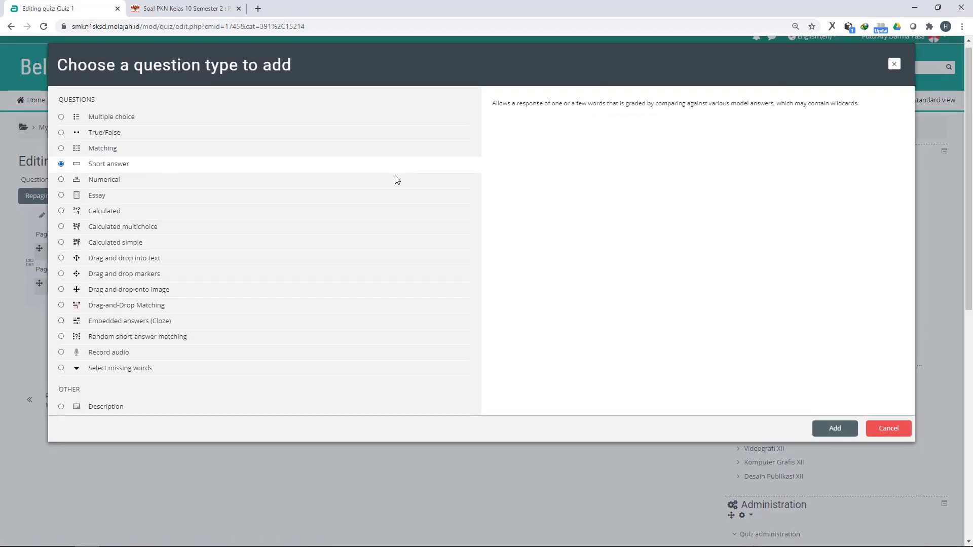
pyautogui.click(836, 429)
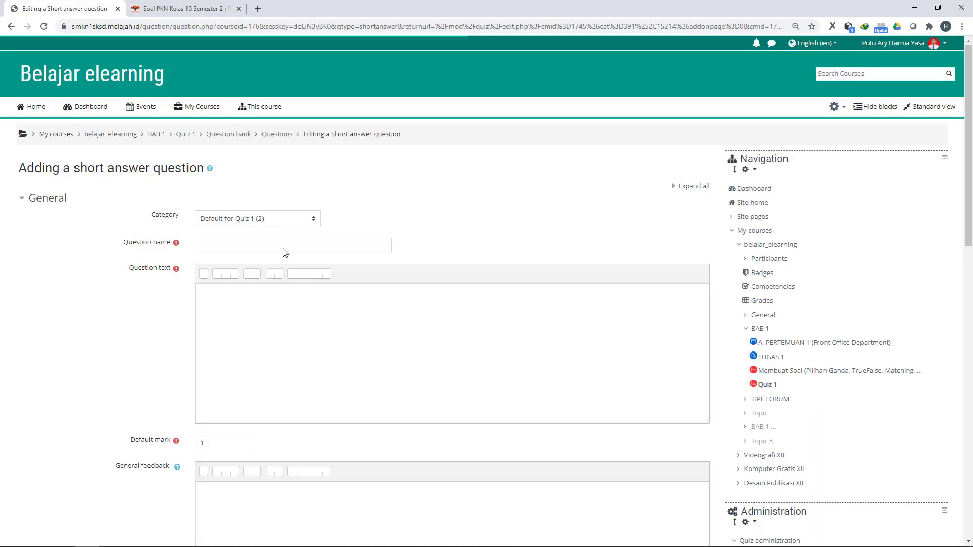
# Step: Name the question "Soal 3" and enter the question text "Siapa Presiden Indonesia saat ini"
pyautogui.click(234, 241)
pyautogui.write('Soal 3')
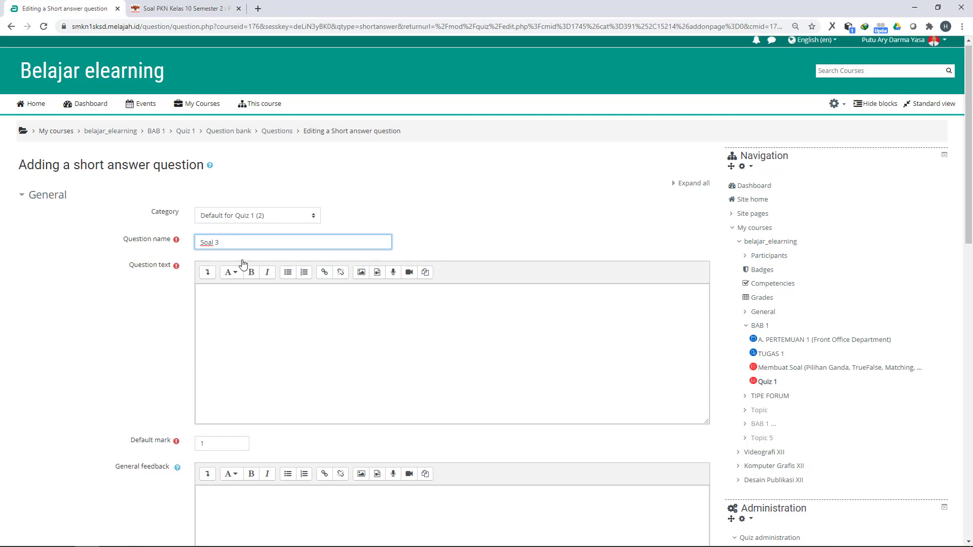
pyautogui.scroll(-2, 244, 265)
pyautogui.click(233, 176)
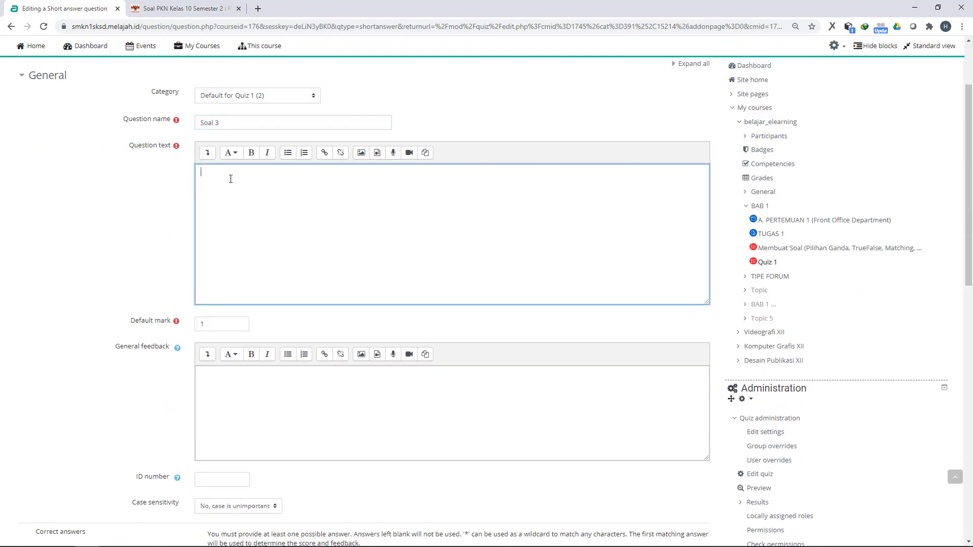
pyautogui.write('Siapa Presiden Indoesi===')
pyautogui.press('BackSpace')
pyautogui.press('BackSpace')
pyautogui.press('BackSpace')
pyautogui.write('nesia saat ini')
# Step: Choose "No, case is unimportant" as the case sensitivity of Soal 3
pyautogui.scroll(-4, 130, 267)
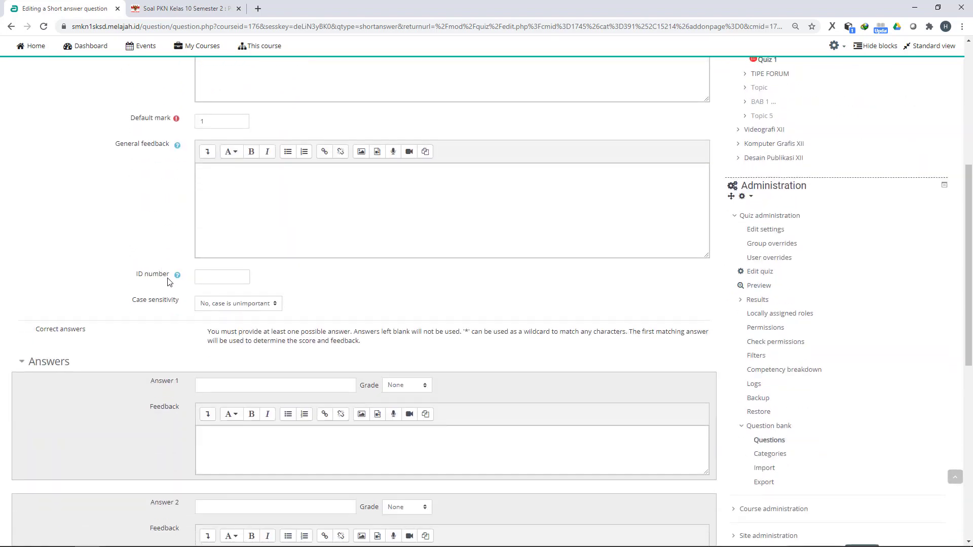
pyautogui.click(236, 304)
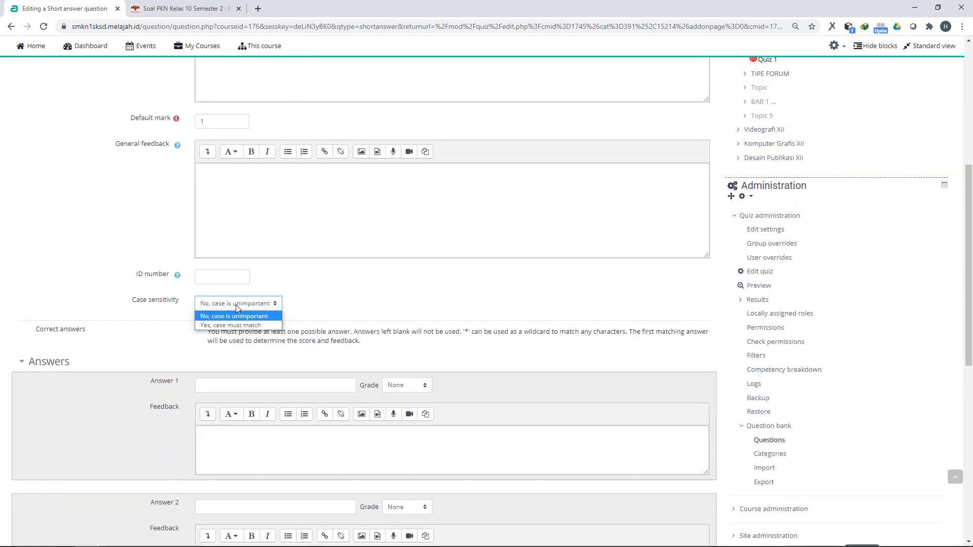
pyautogui.click(207, 315)
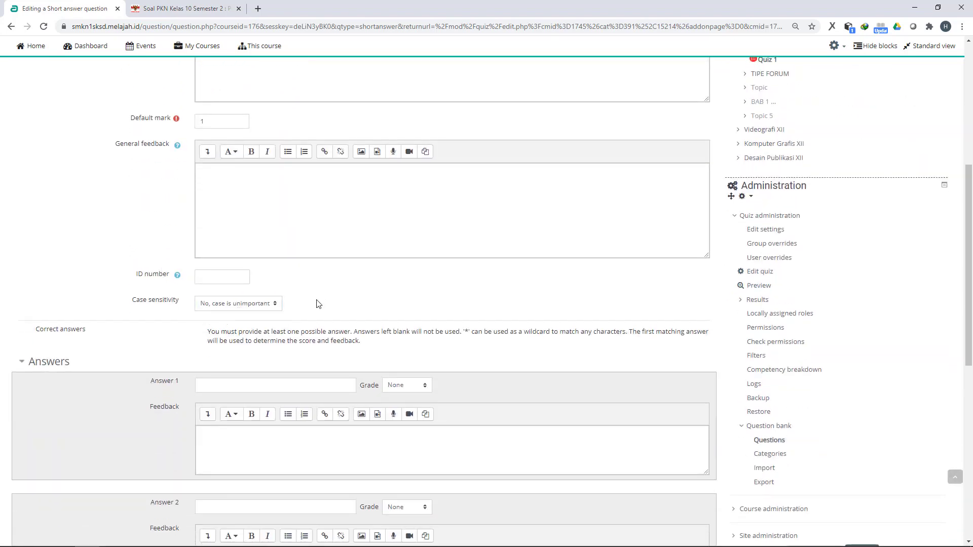
# Step: Enter "Joko Widodo" as Answer 1 of Soal 3
pyautogui.scroll(-4, 309, 305)
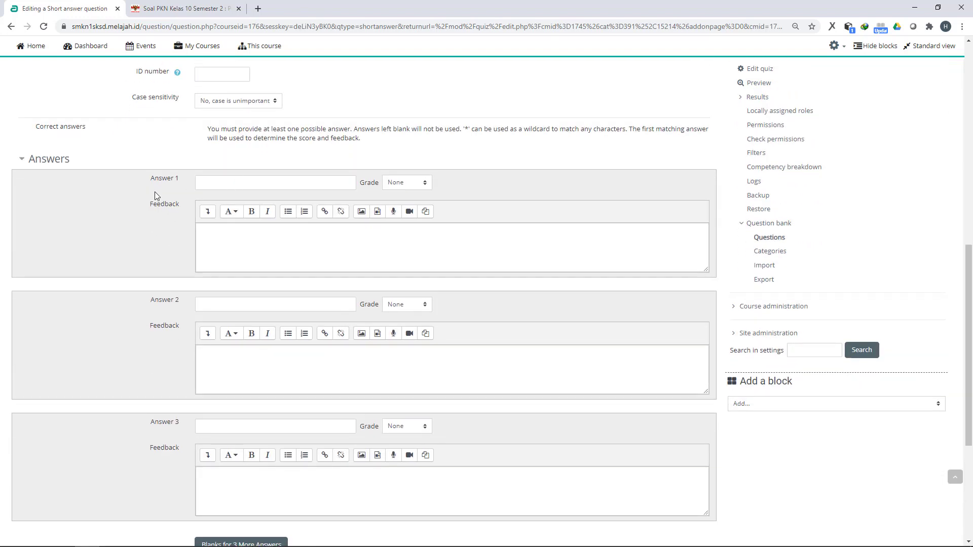
pyautogui.click(237, 183)
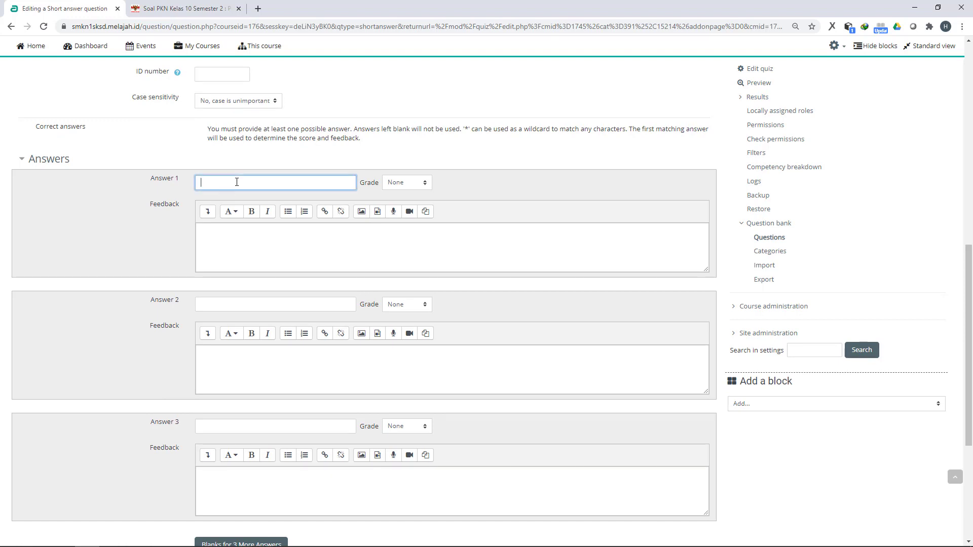
pyautogui.write('Jokj')
pyautogui.write('w')
pyautogui.press('BackSpace')
pyautogui.write('Widodo')
pyautogui.click(421, 183)
pyautogui.click(420, 183)
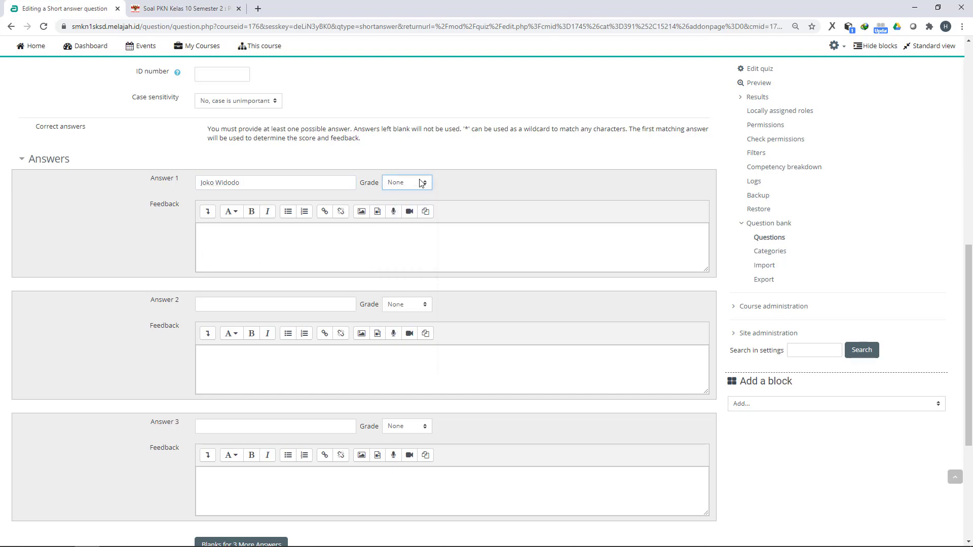
pyautogui.click(102, 223)
# Step: Enter "Jokowi" as Answer 2 of Soal 3 and set its grade to 90%
pyautogui.scroll(-1, 102, 221)
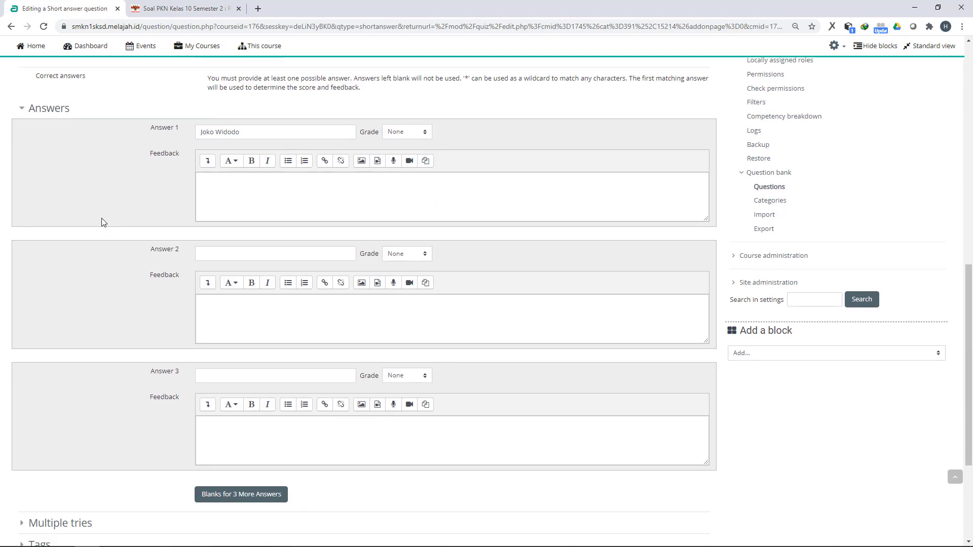
pyautogui.click(225, 256)
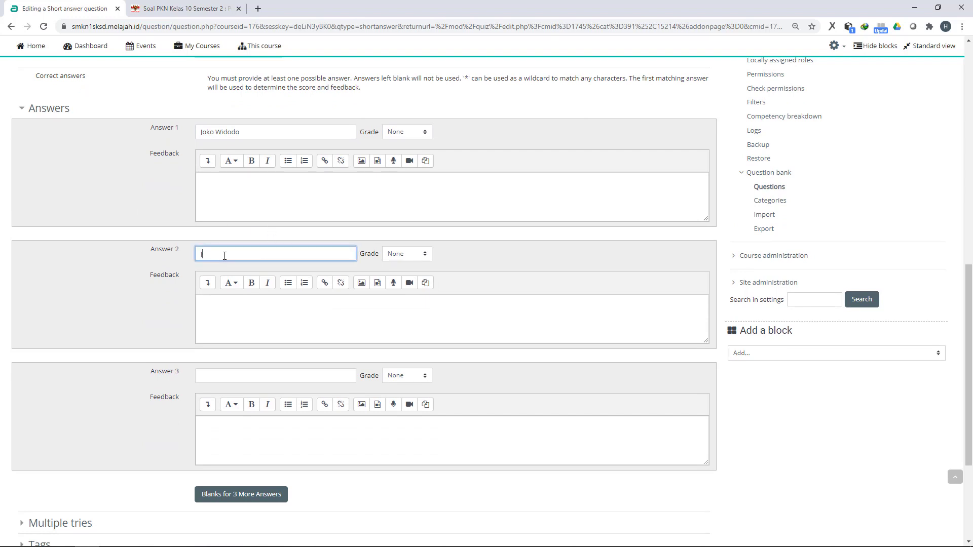
pyautogui.write('Jokowi')
pyautogui.click(412, 256)
pyautogui.click(400, 284)
pyautogui.click(417, 258)
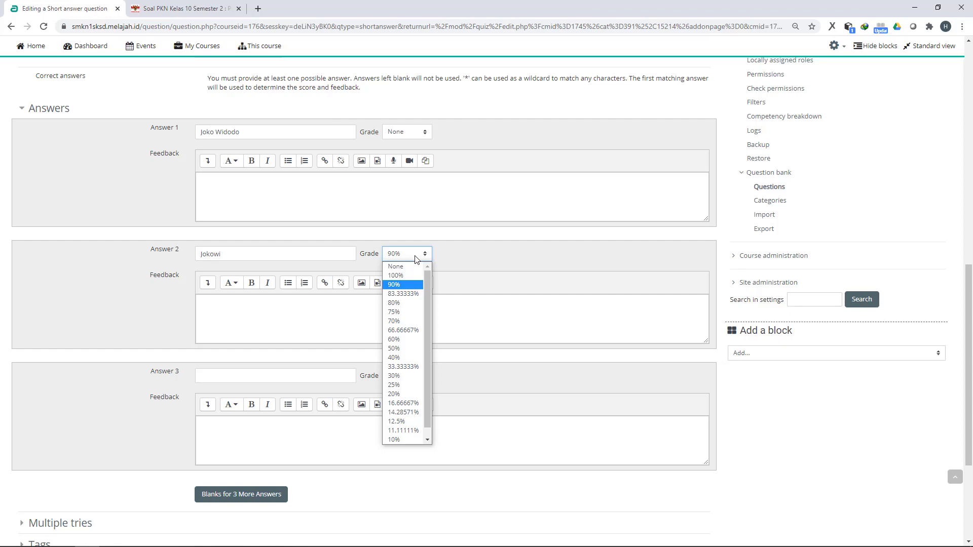
pyautogui.click(401, 284)
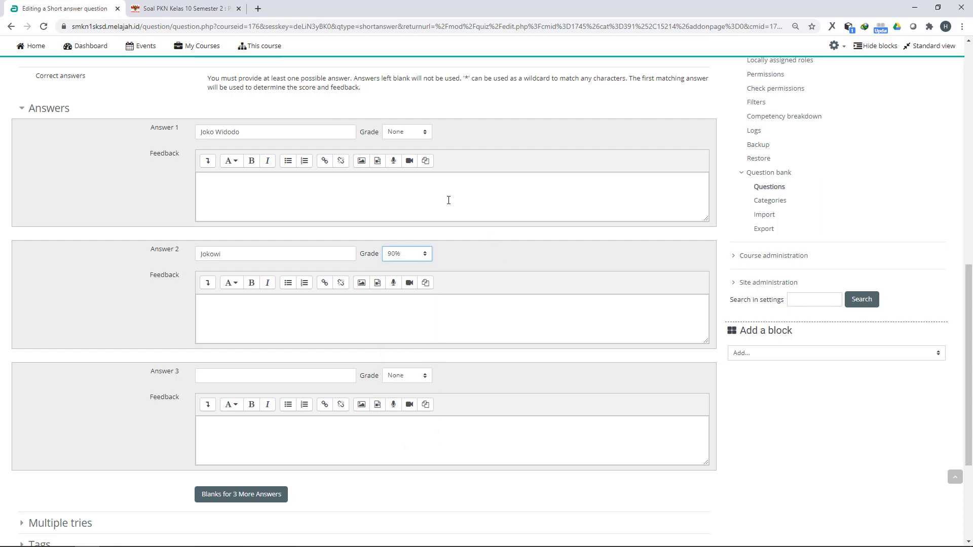
# Step: Set the grade of the "Joko Widodo" answer to 100%
pyautogui.click(424, 134)
pyautogui.click(408, 154)
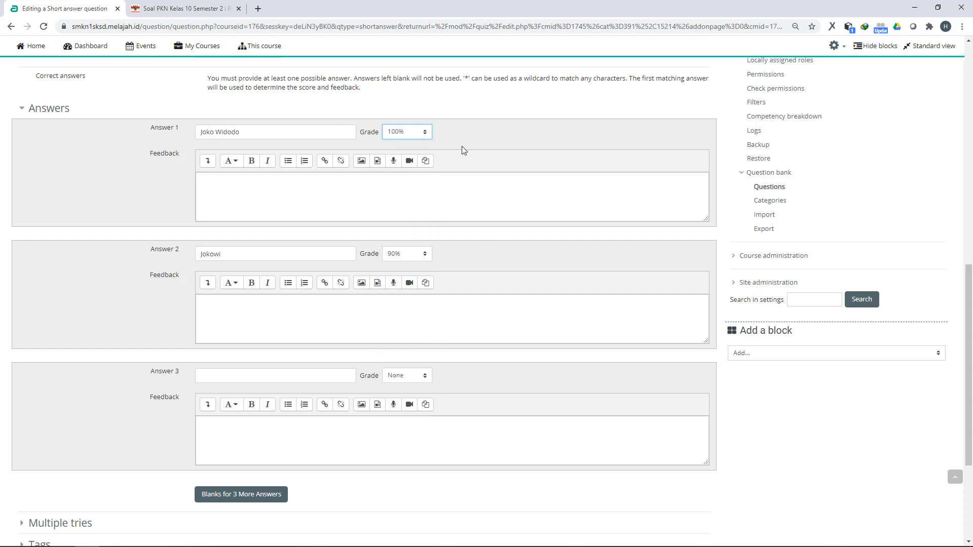
pyautogui.click(249, 187)
# Step: Preview Soal 3 and save the question back to Quiz 1
pyautogui.scroll(-4, 276, 284)
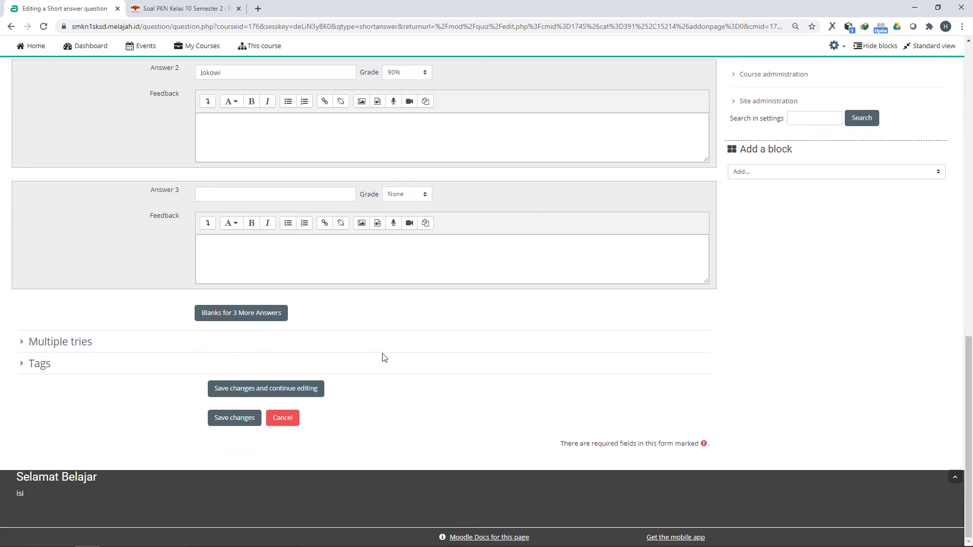
pyautogui.click(304, 393)
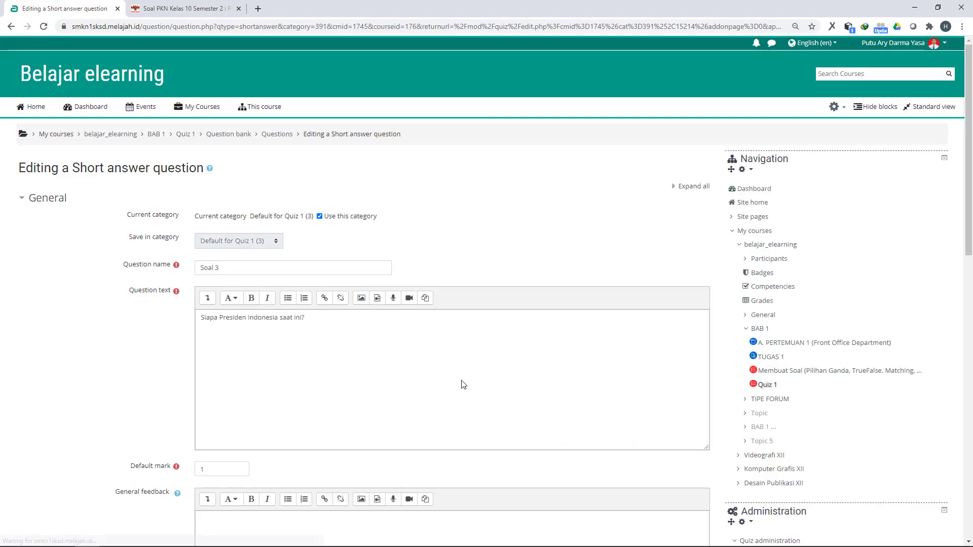
pyautogui.scroll(-15, 462, 384)
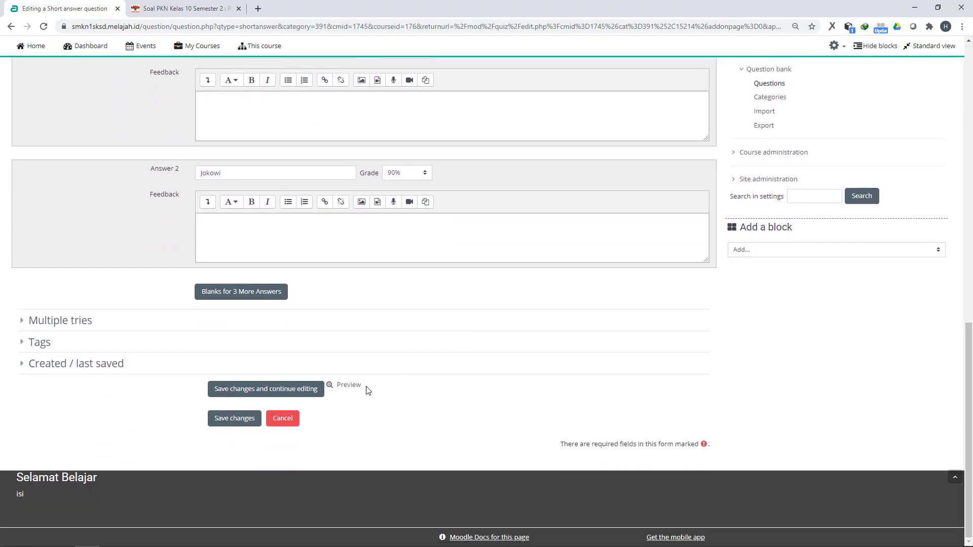
pyautogui.click(355, 386)
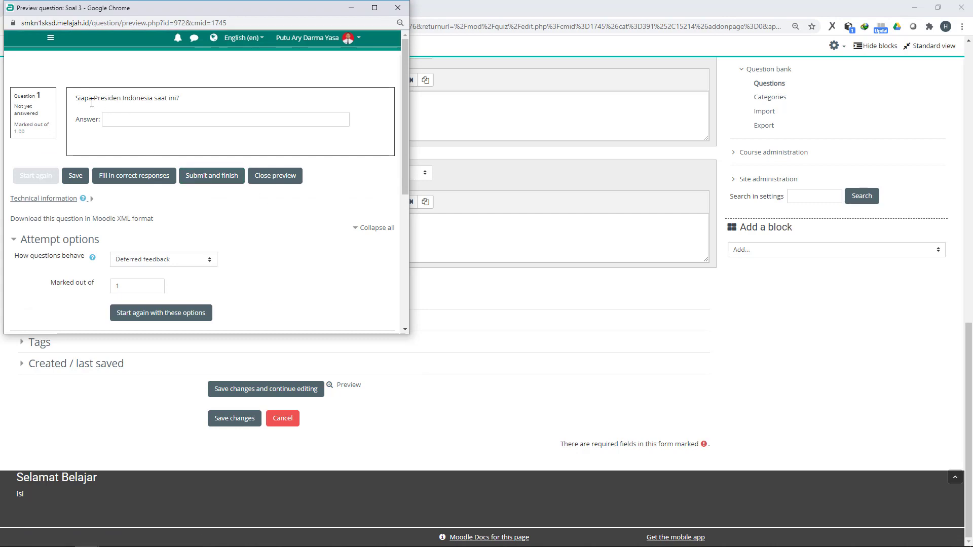
pyautogui.click(123, 120)
pyautogui.click(210, 102)
pyautogui.click(398, 7)
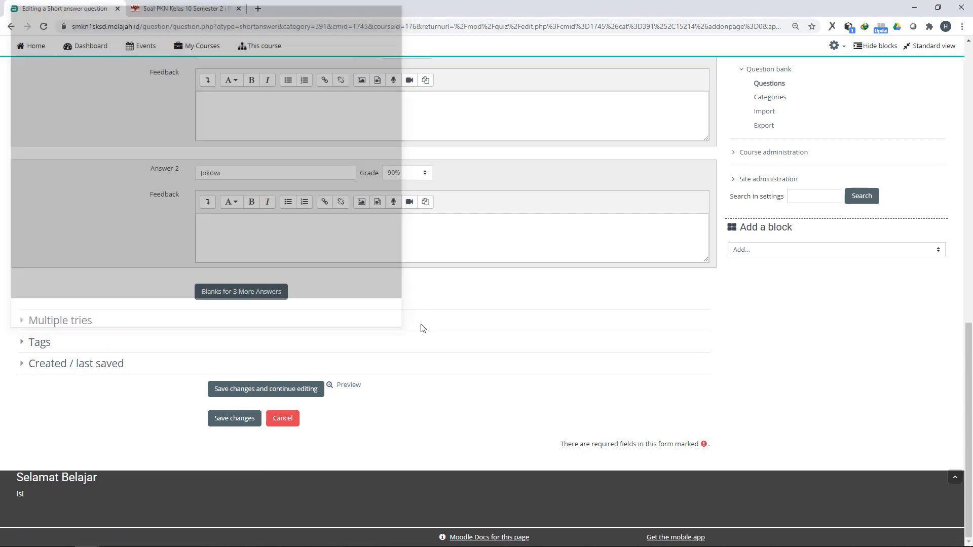
pyautogui.click(226, 421)
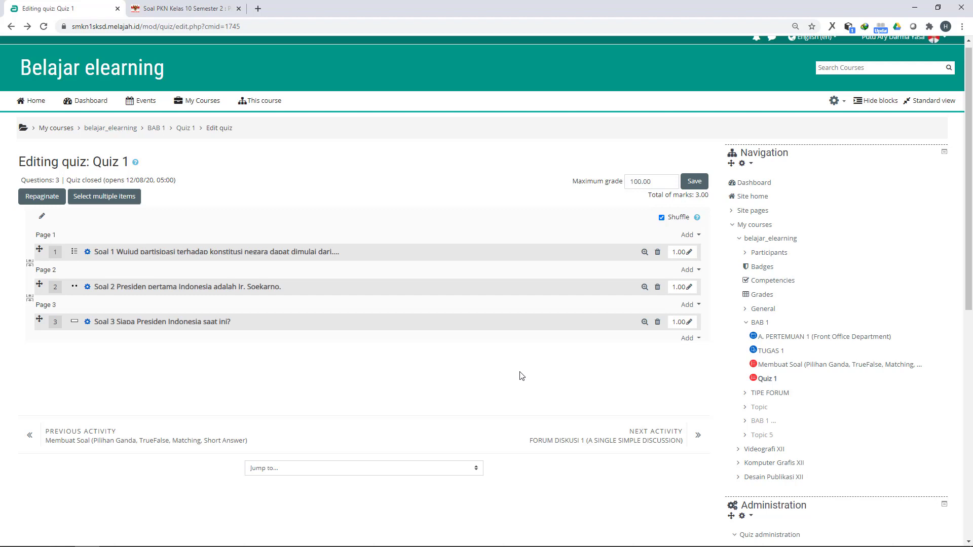
# Step: Add a new Matching question to Quiz 1 after Soal 3
pyautogui.click(690, 338)
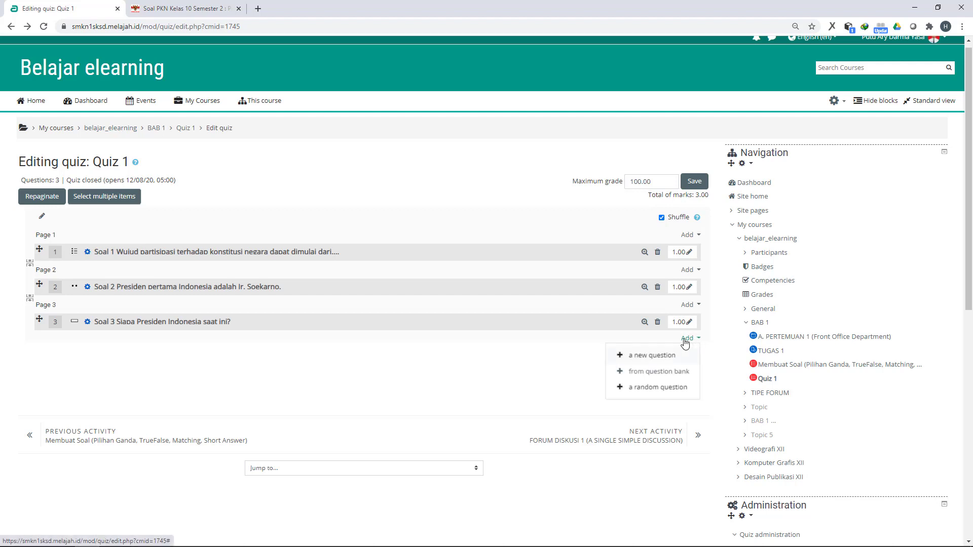
pyautogui.click(637, 360)
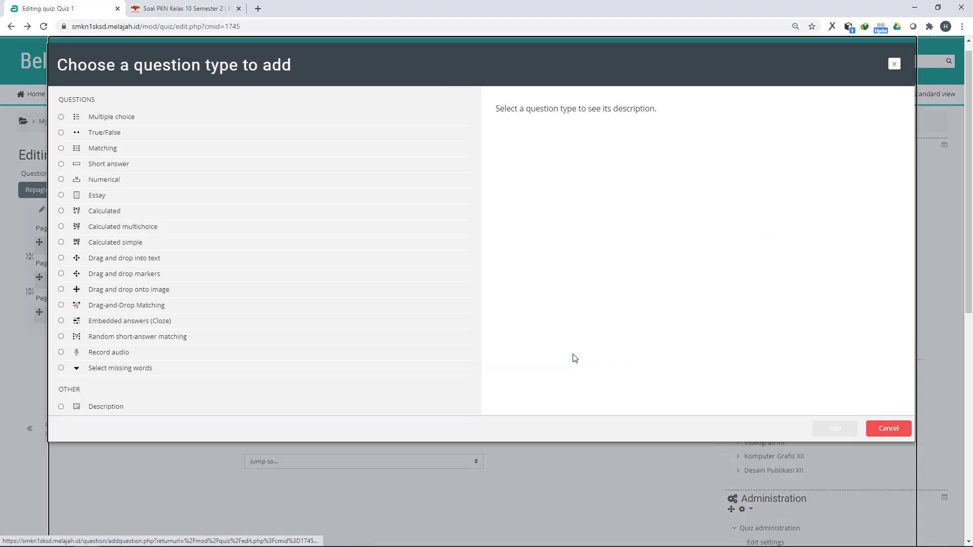
pyautogui.click(95, 149)
pyautogui.click(836, 429)
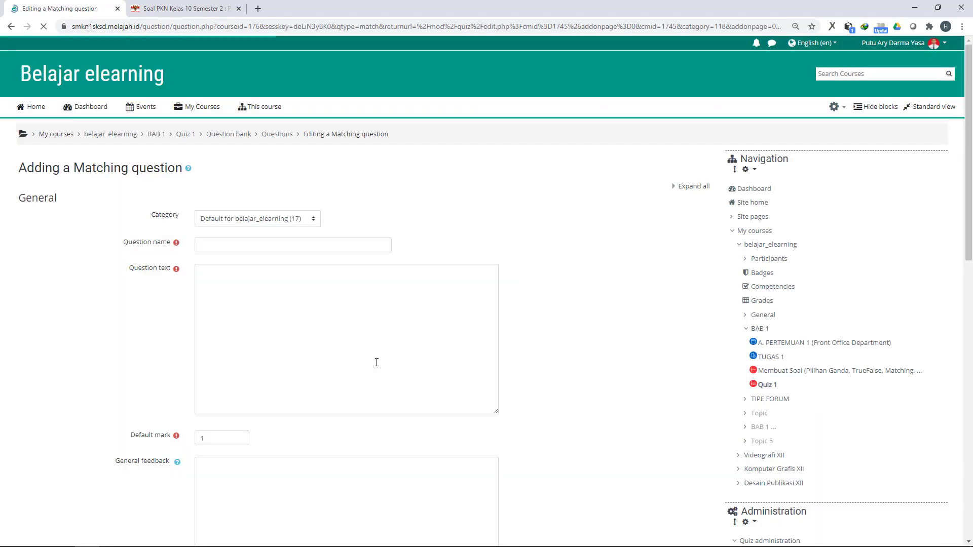
# Step: Name the matching question "Soal 4" and enter the question text "Pasangkan pernyataan dan jawaban berikut ini!"
pyautogui.click(223, 246)
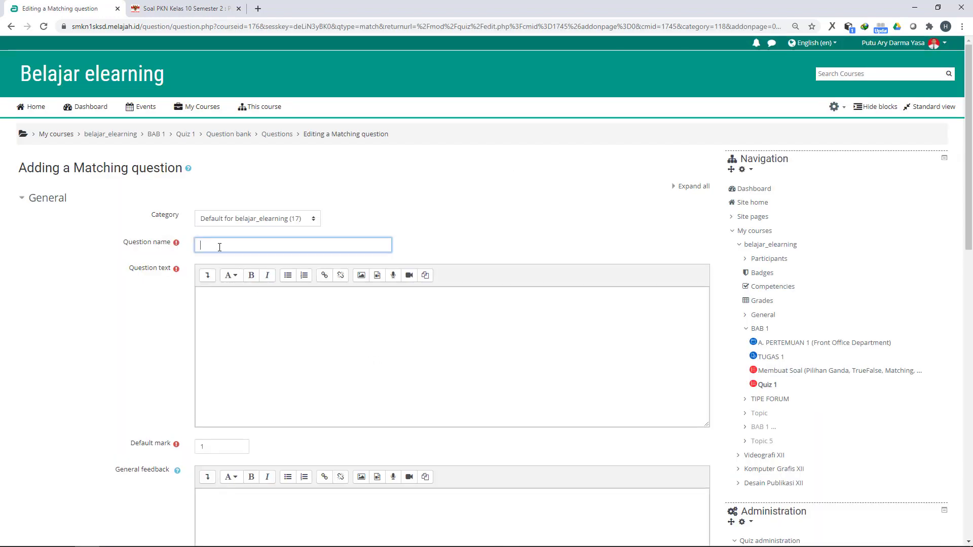
pyautogui.write('Soal 4')
pyautogui.click(288, 328)
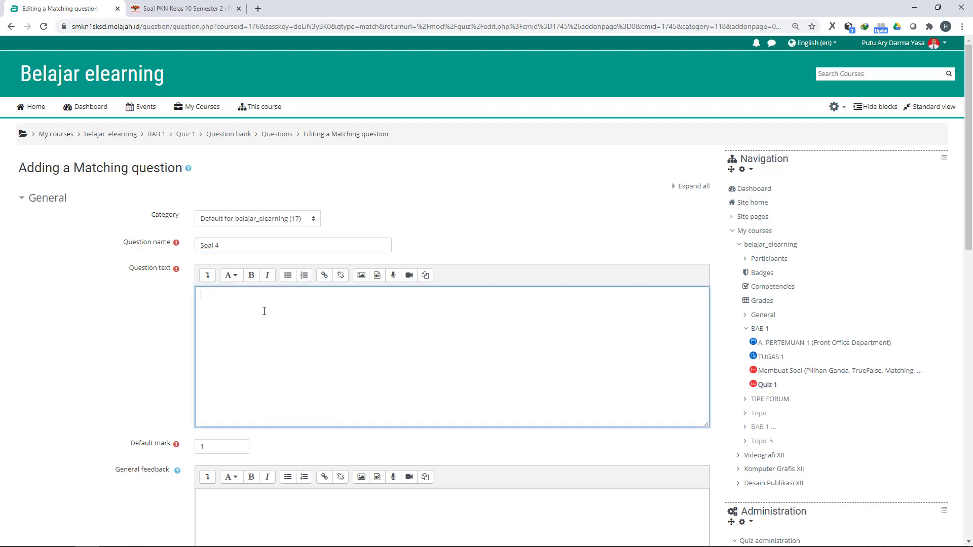
pyautogui.scroll(-2, 263, 308)
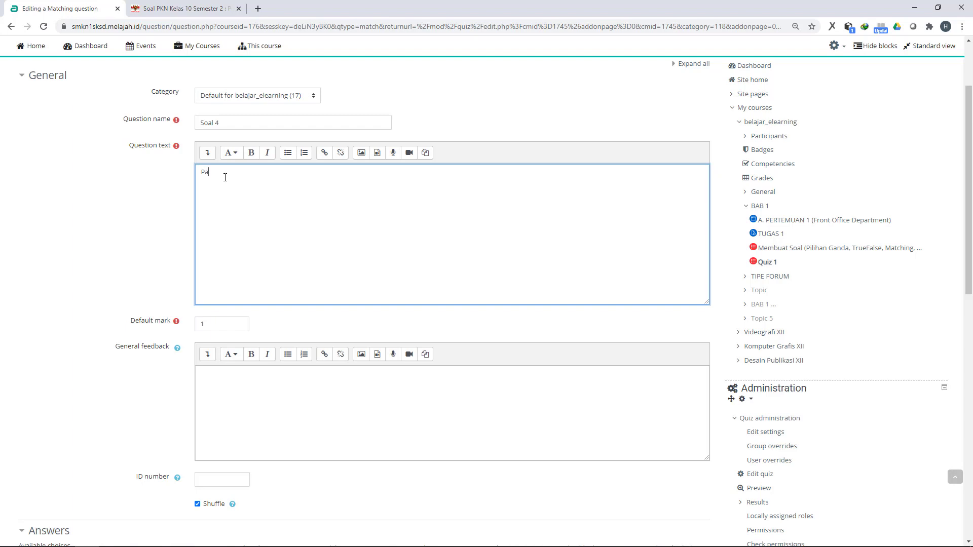
pyautogui.write('Pasangkan pernyataan dan jawaban berikut ini!')
# Step: Fill in Question 1 of the matching pairs with "Ibukota Indonesia" and the answer "Jakarta"
pyautogui.scroll(-7, 262, 188)
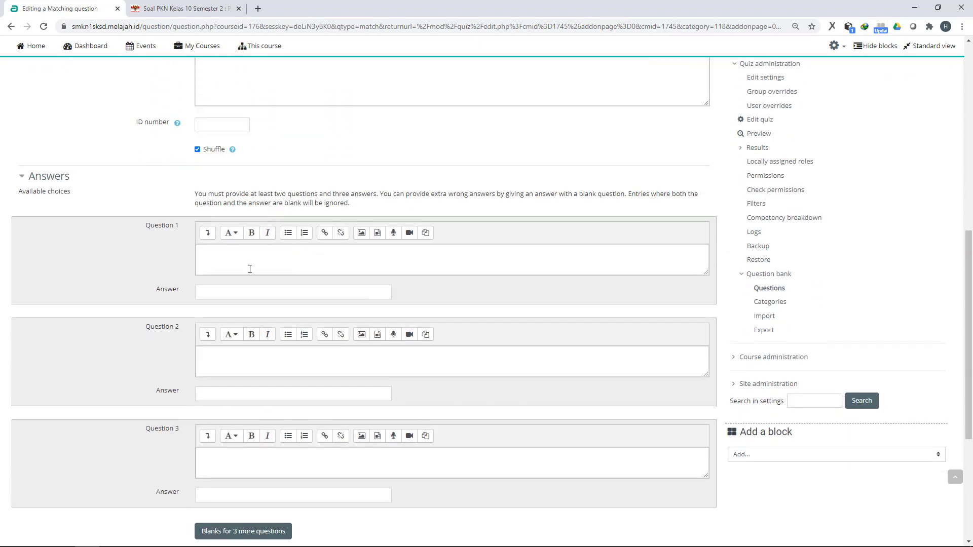
pyautogui.scroll(-2, 250, 269)
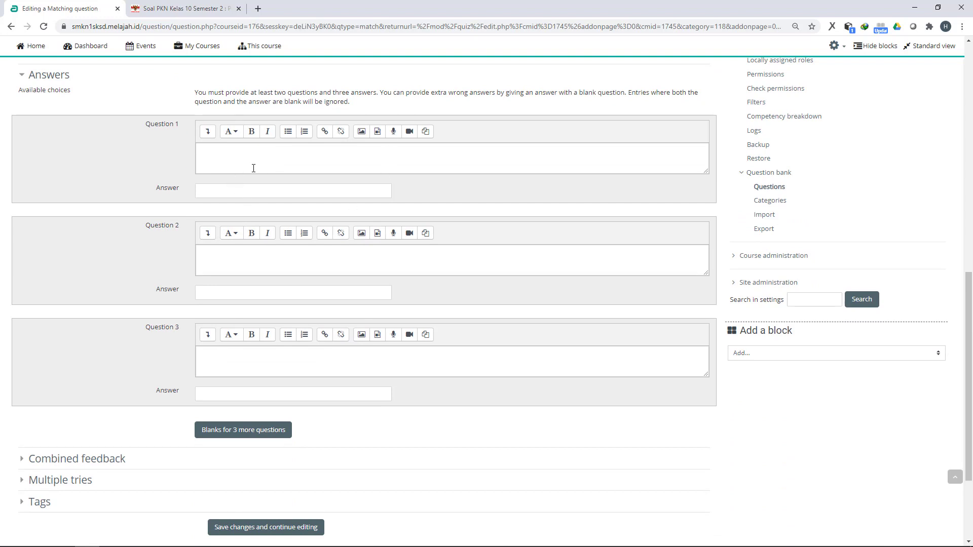
pyautogui.click(231, 158)
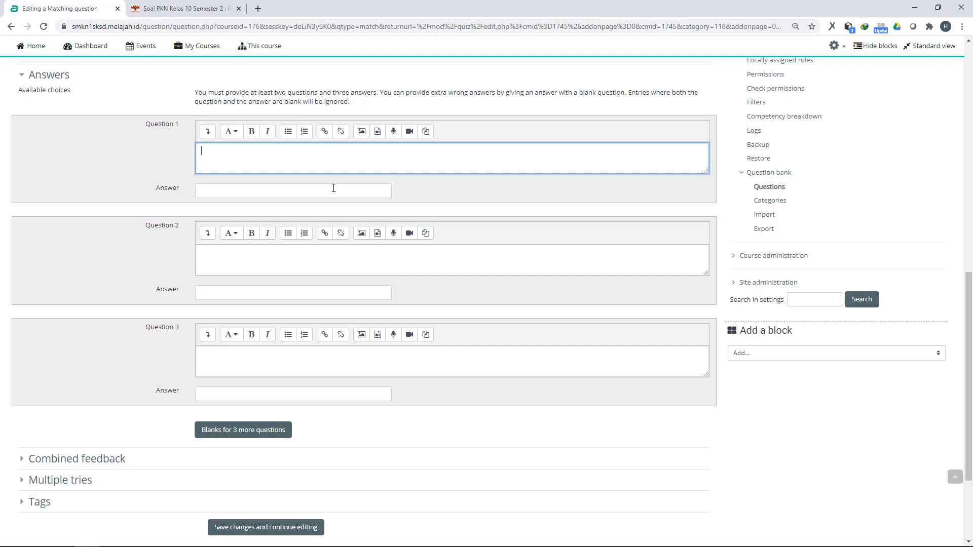
pyautogui.write('Ibukota Indonesia')
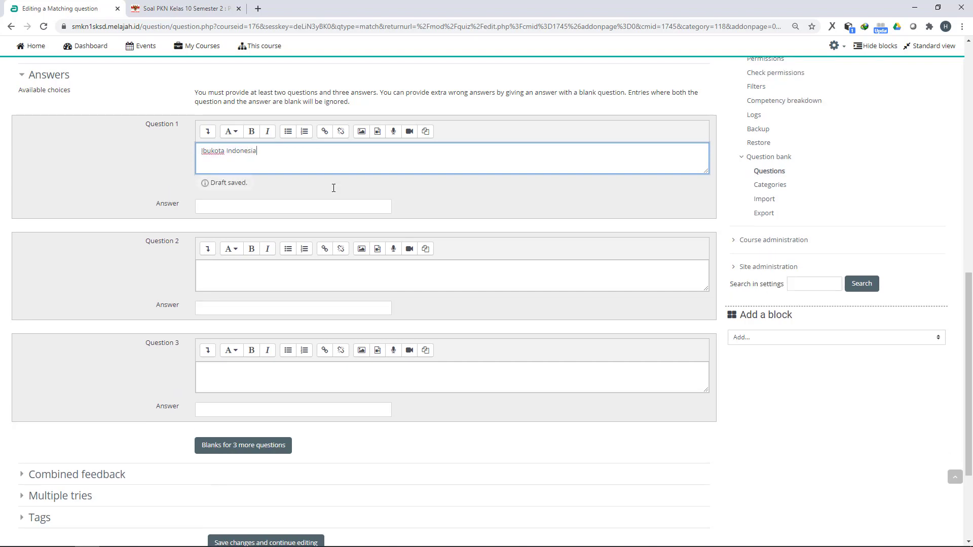
pyautogui.click(276, 209)
pyautogui.write('J')
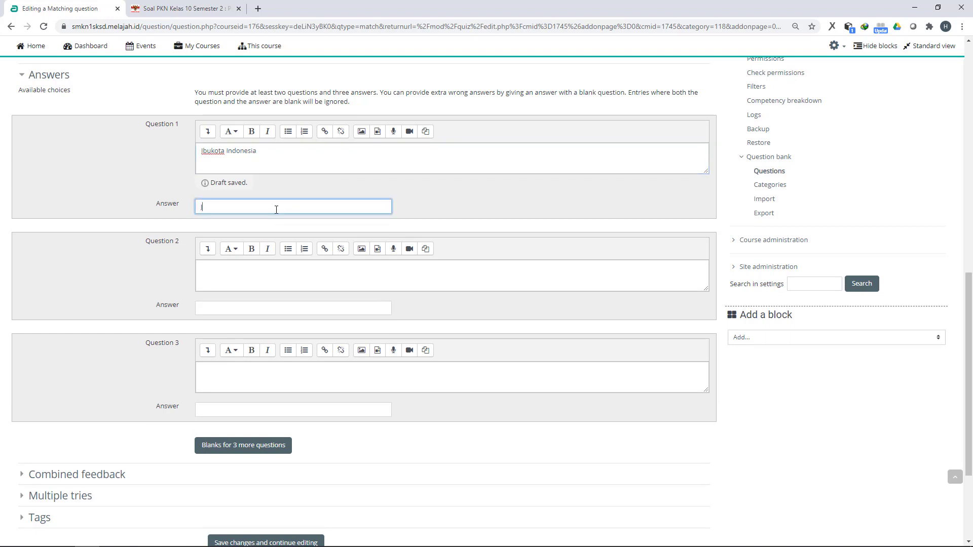
pyautogui.write('akarta')
pyautogui.click(249, 309)
pyautogui.write('Surab')
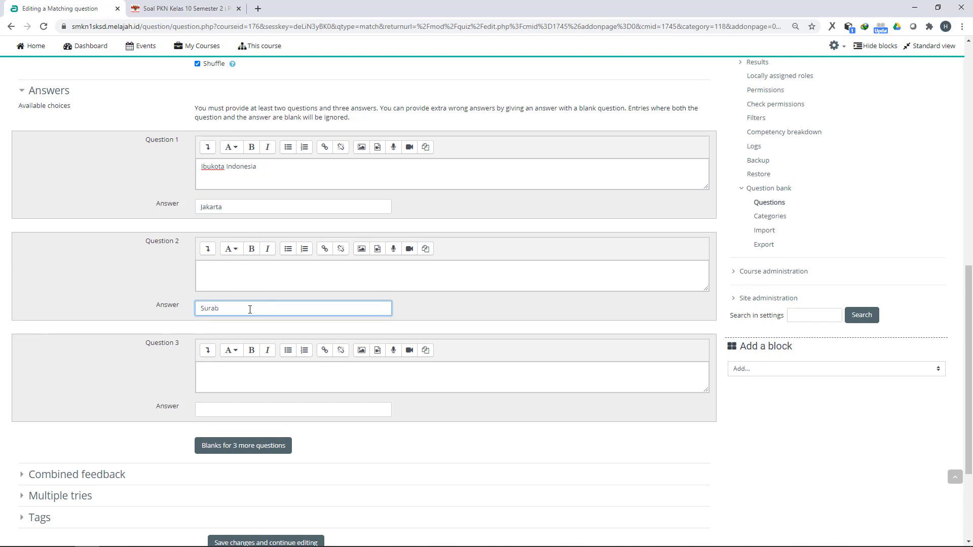
pyautogui.hotkey('ctrl', 'a')
pyautogui.press('BackSpace')
pyautogui.click(238, 208)
# Step: Fill in Question 2 of the matching pairs with "Ibukota Jawa Timur" and the answer "Surabaya"
pyautogui.click(225, 282)
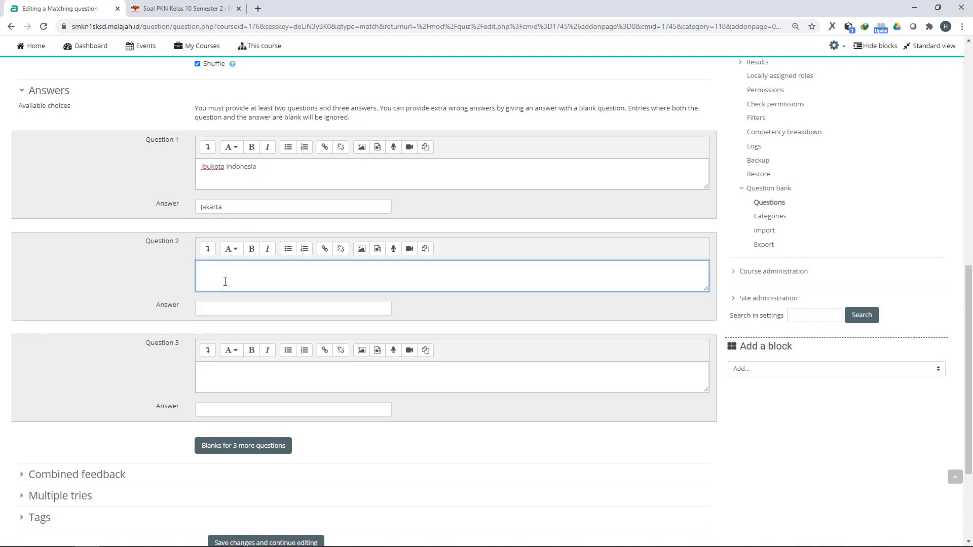
pyautogui.write('Ibukota Jawa Timur')
pyautogui.click(265, 313)
pyautogui.write('Surabaya')
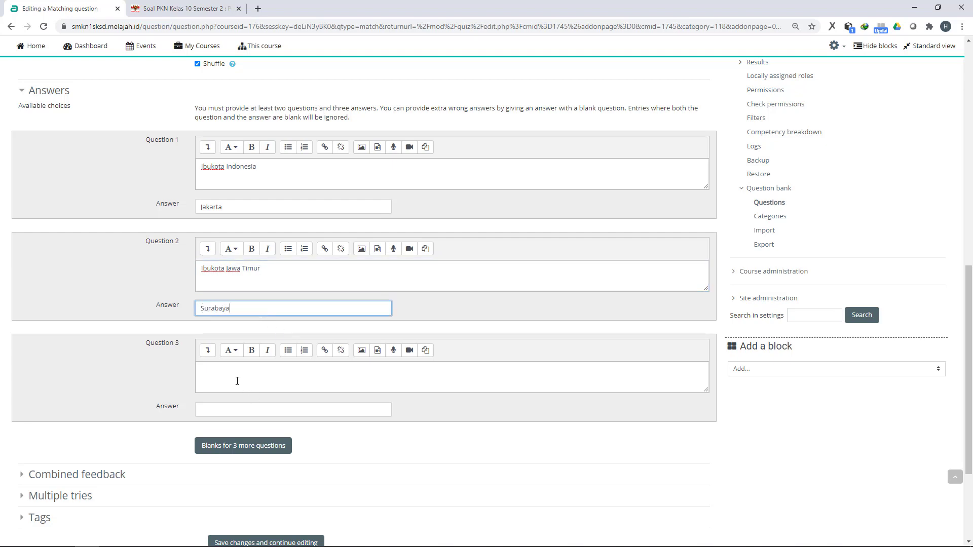
# Step: Enter "Tangerang" as the answer of Question 3 with its question left blank, and save Soal 4 while staying in its editor
pyautogui.scroll(-1, 240, 389)
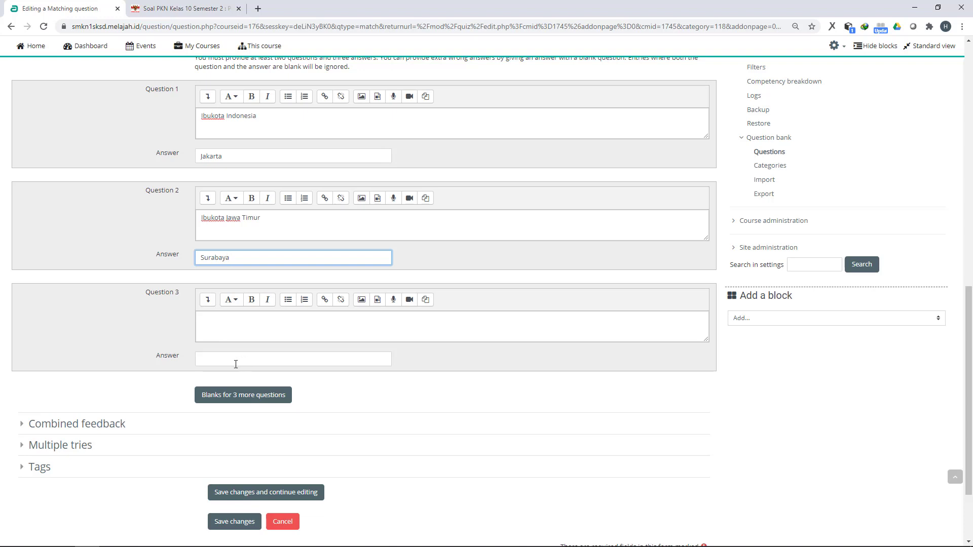
pyautogui.click(231, 360)
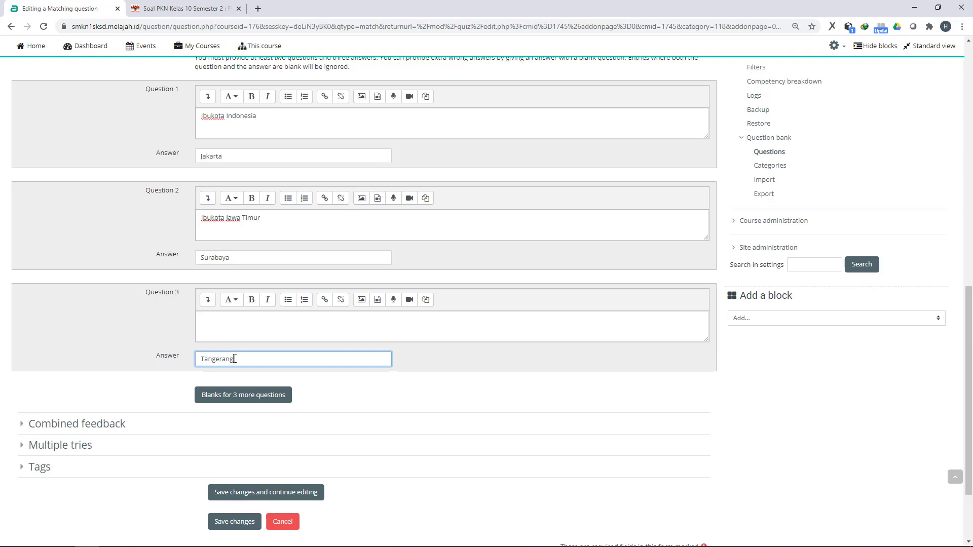
pyautogui.scroll(-3, 430, 441)
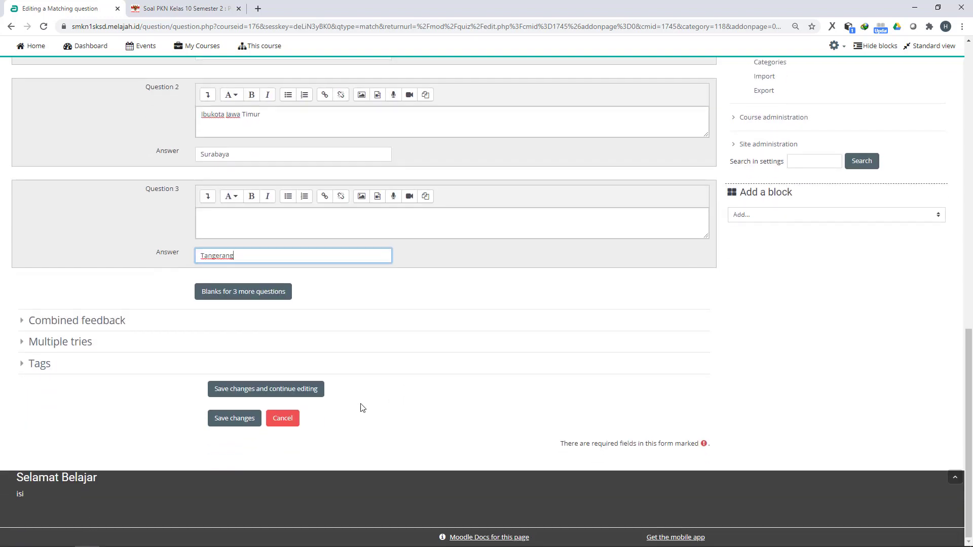
pyautogui.click(260, 389)
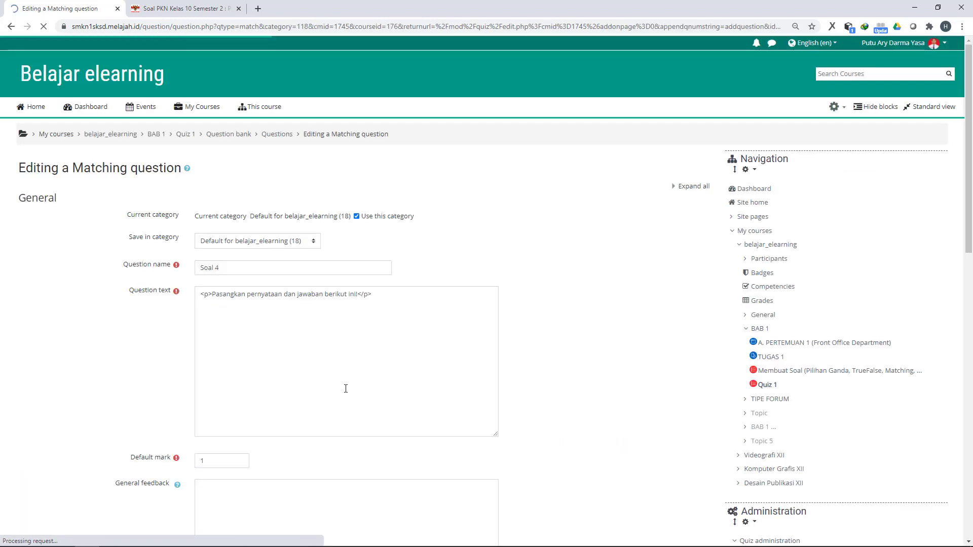
# Step: Preview Soal 4, look through the answer choices offered for the matching pairs, and close the preview
pyautogui.scroll(-15, 314, 391)
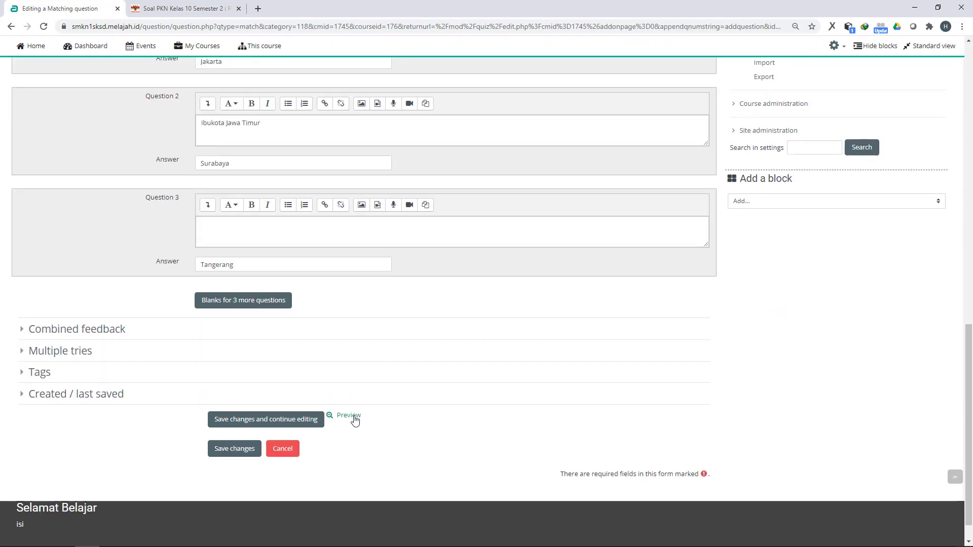
pyautogui.click(348, 415)
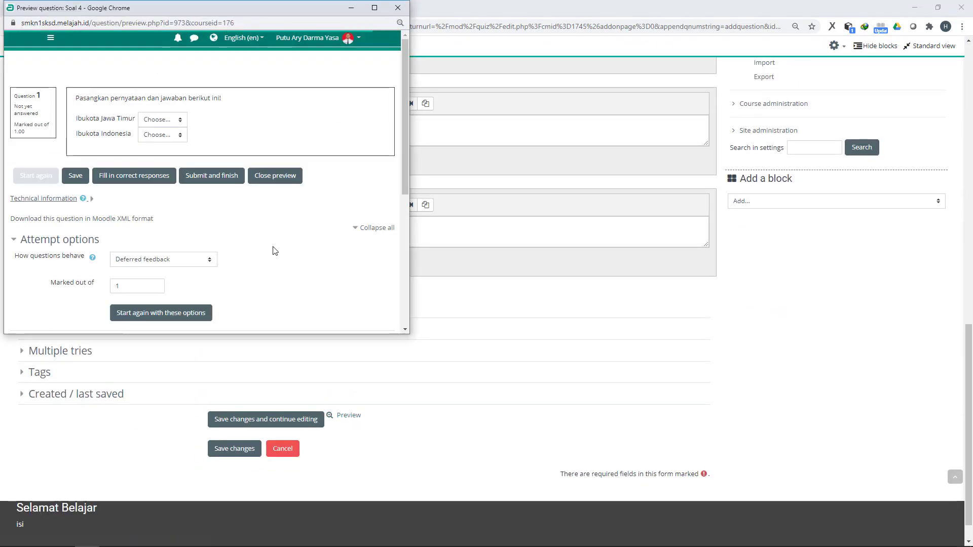
pyautogui.click(174, 121)
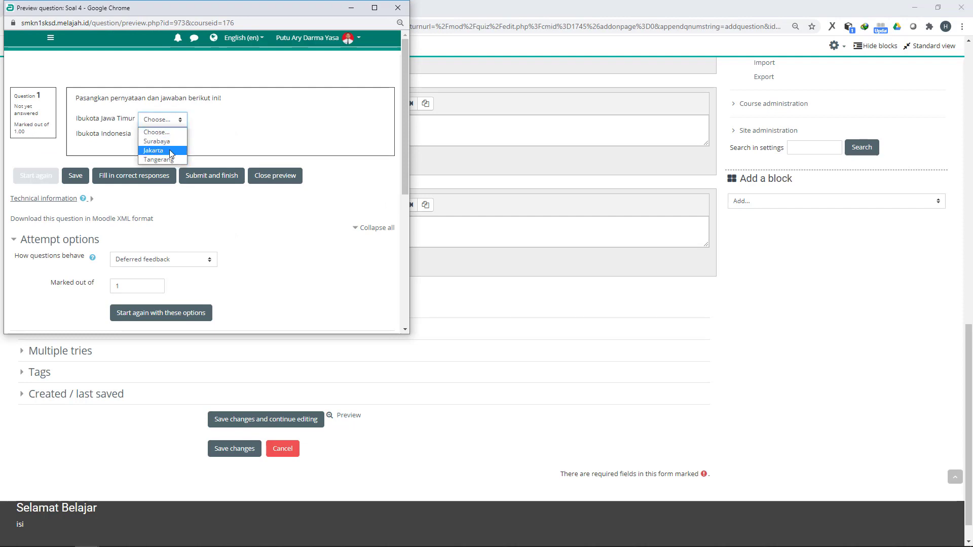
pyautogui.click(181, 134)
pyautogui.click(181, 134)
pyautogui.click(181, 135)
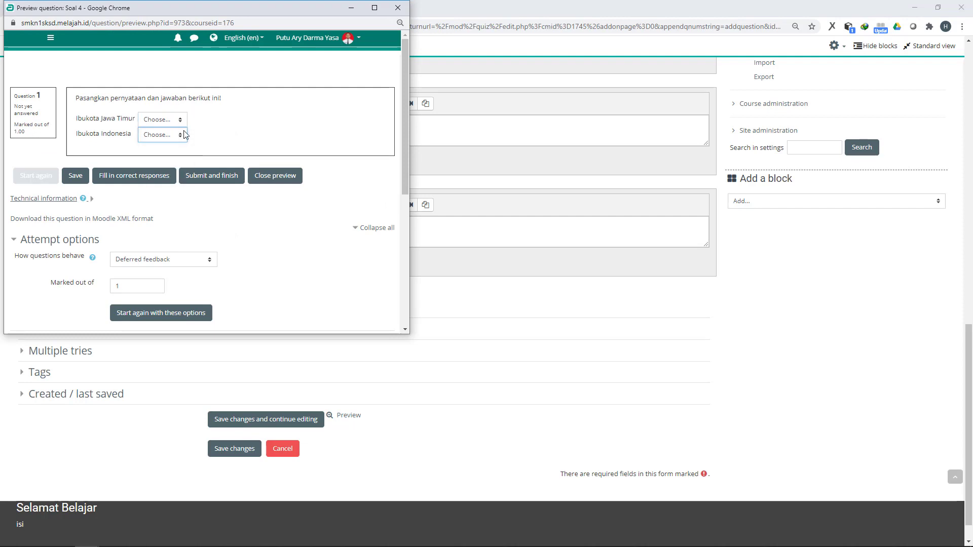
pyautogui.click(182, 122)
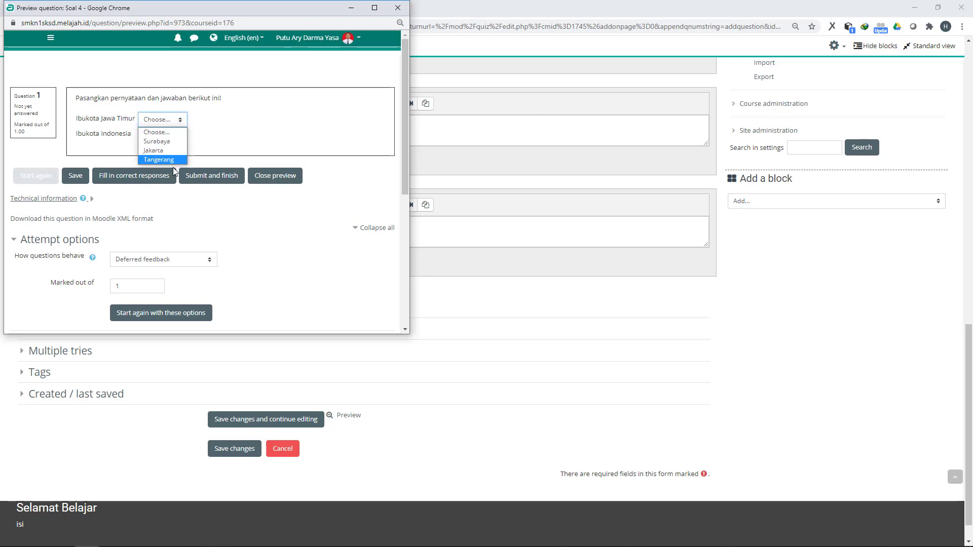
pyautogui.click(213, 129)
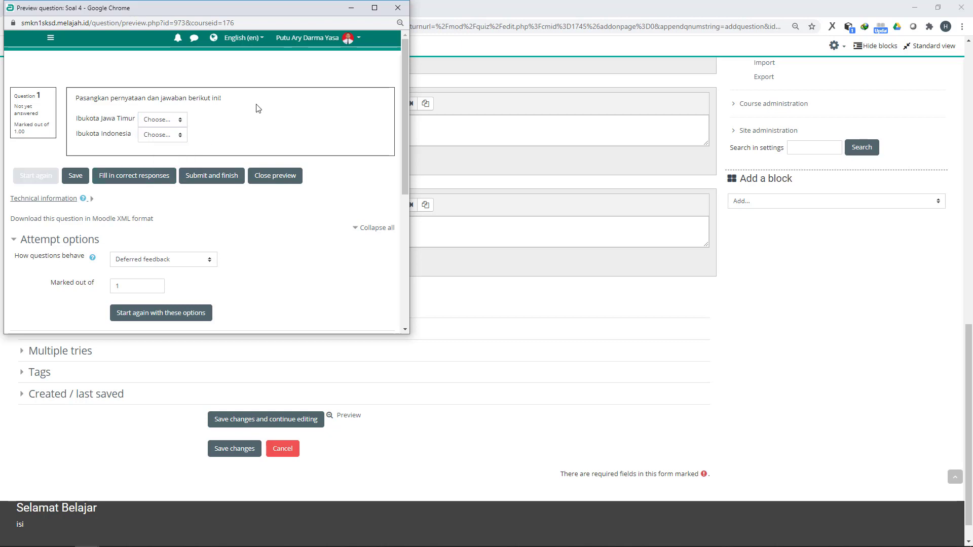
pyautogui.click(398, 8)
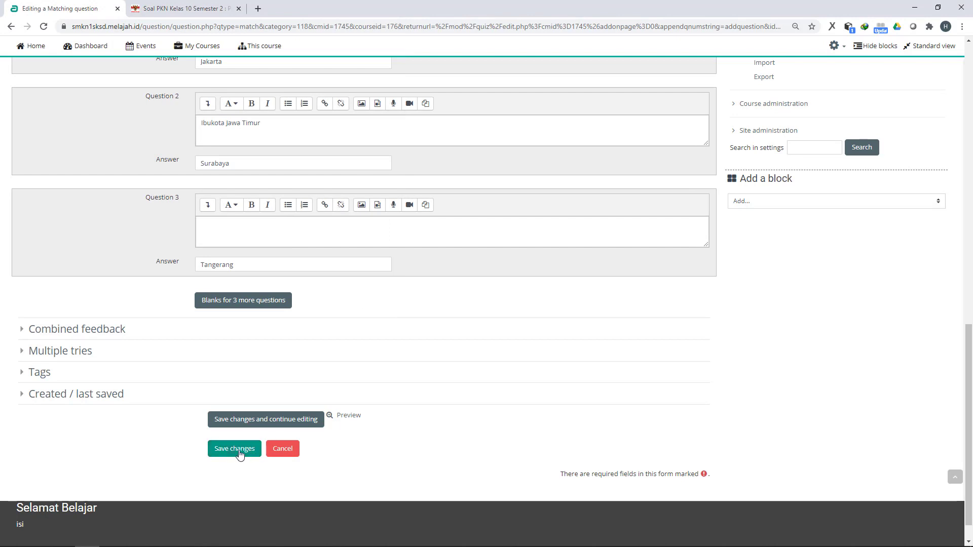
# Step: Save Soal 4 into Quiz 1 and compare the quiz's maximum grade with its total of marks
pyautogui.click(239, 451)
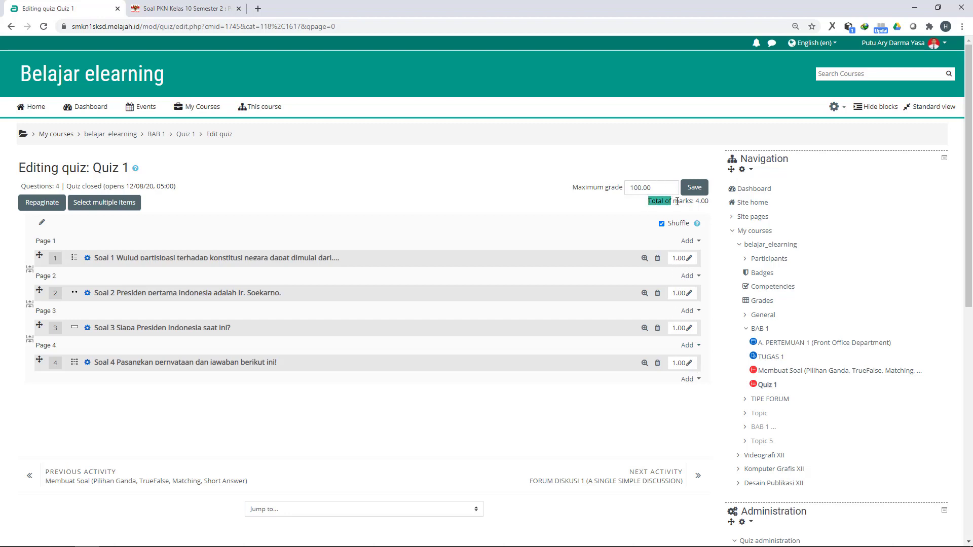
pyautogui.moveTo(706, 202); pyautogui.dragTo(623, 187)
pyautogui.click(593, 203)
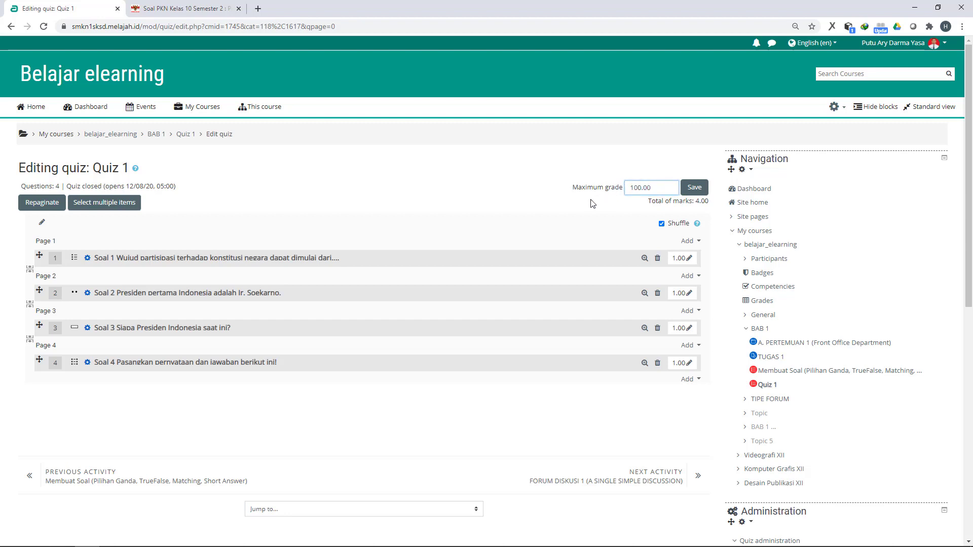
pyautogui.moveTo(571, 187); pyautogui.dragTo(697, 203)
pyautogui.click(712, 205)
# Step: Set the marks of Soal 1 and Soal 2 to 25 each
pyautogui.click(689, 258)
pyautogui.write('2')
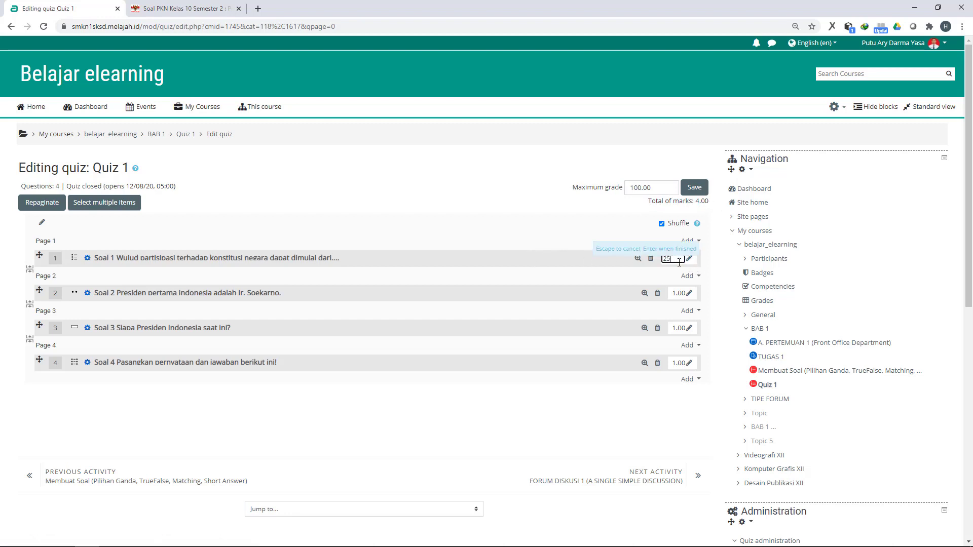
pyautogui.write('5')
pyautogui.press('Return')
pyautogui.click(689, 293)
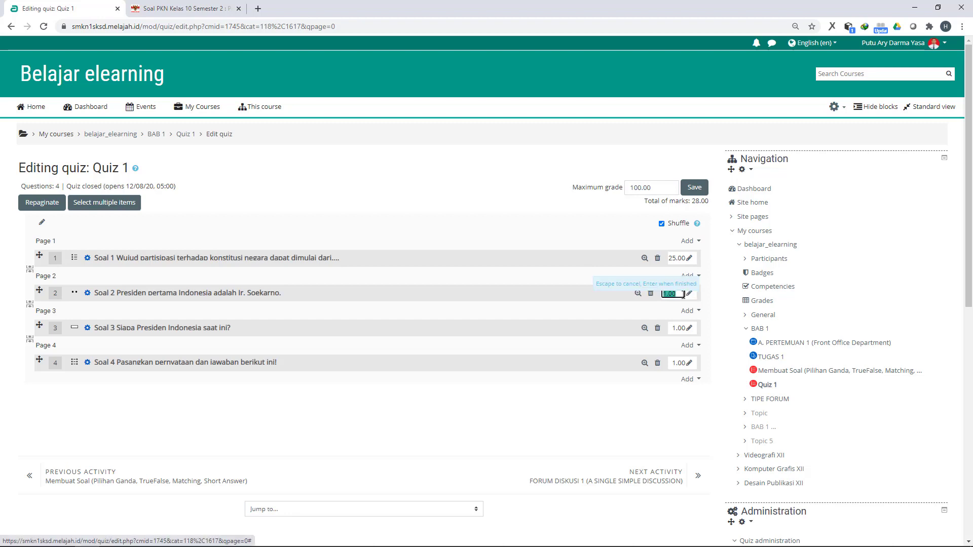
pyautogui.write('25')
pyautogui.press('Return')
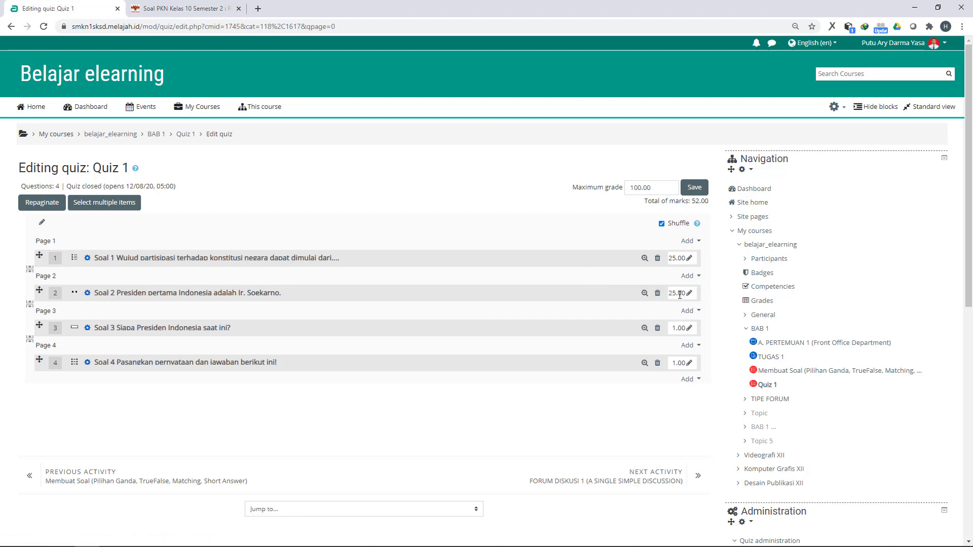
# Step: Set the marks of Soal 3 and Soal 4 to 25 each
pyautogui.click(688, 328)
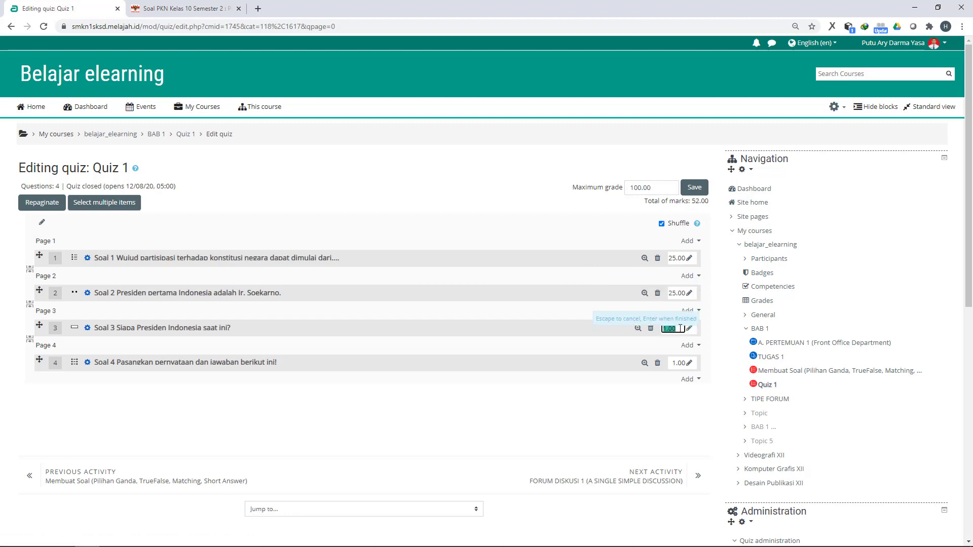
pyautogui.write('25')
pyautogui.press('Return')
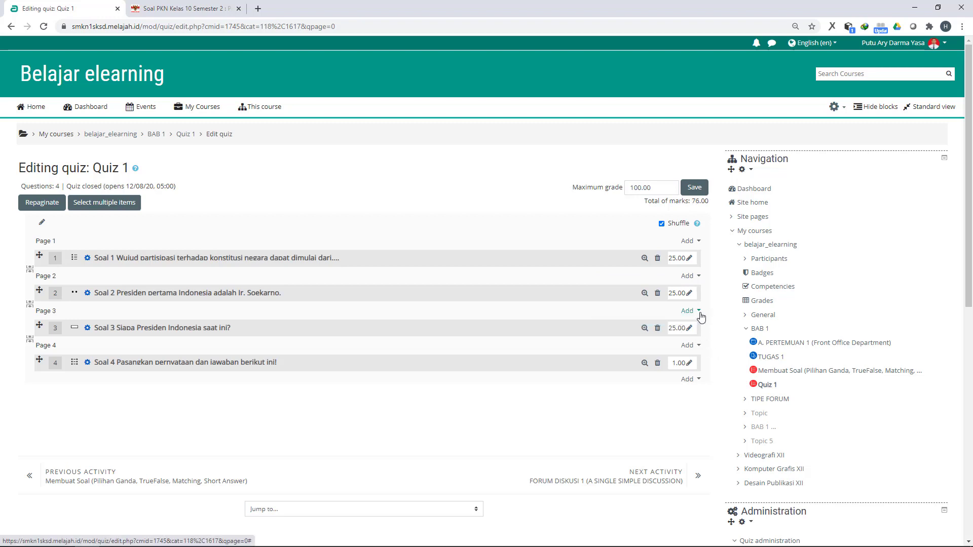
pyautogui.click(689, 363)
pyautogui.write('2')
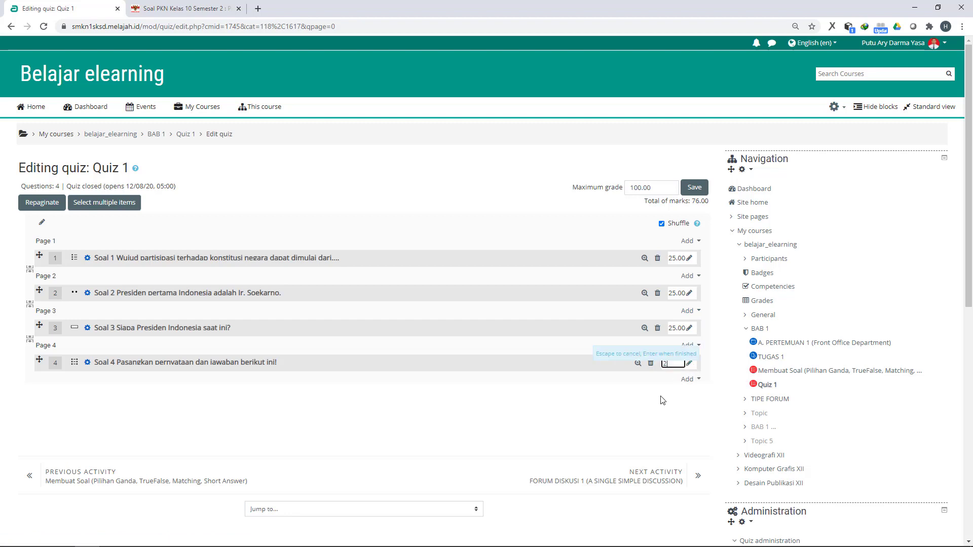
pyautogui.write('5')
pyautogui.press('Return')
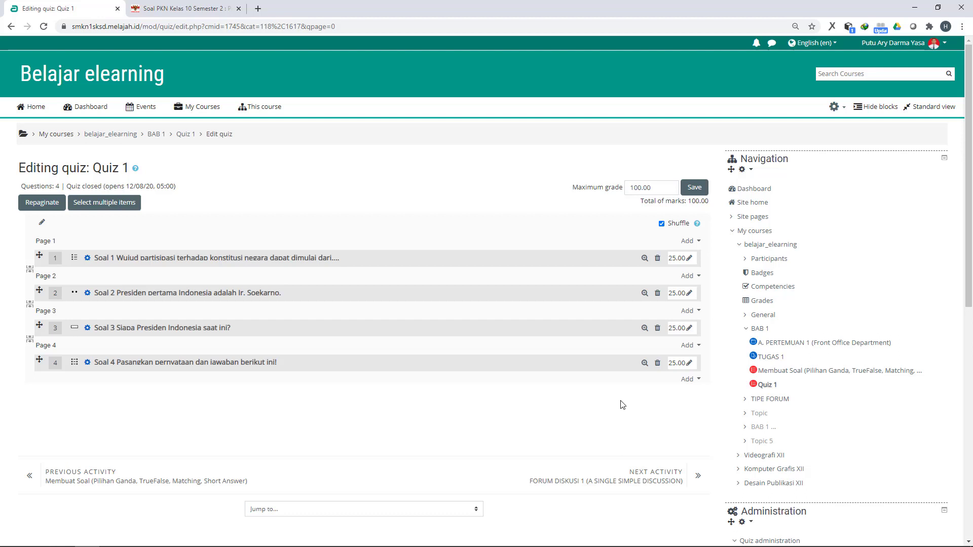
# Step: Set the mark of the matching question Soal 4 to 45
pyautogui.click(689, 363)
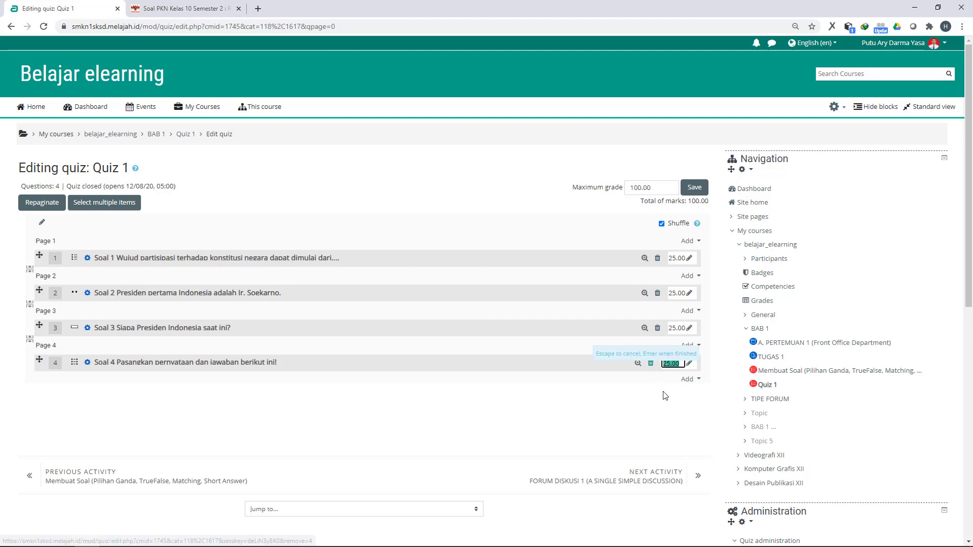
pyautogui.click(672, 366)
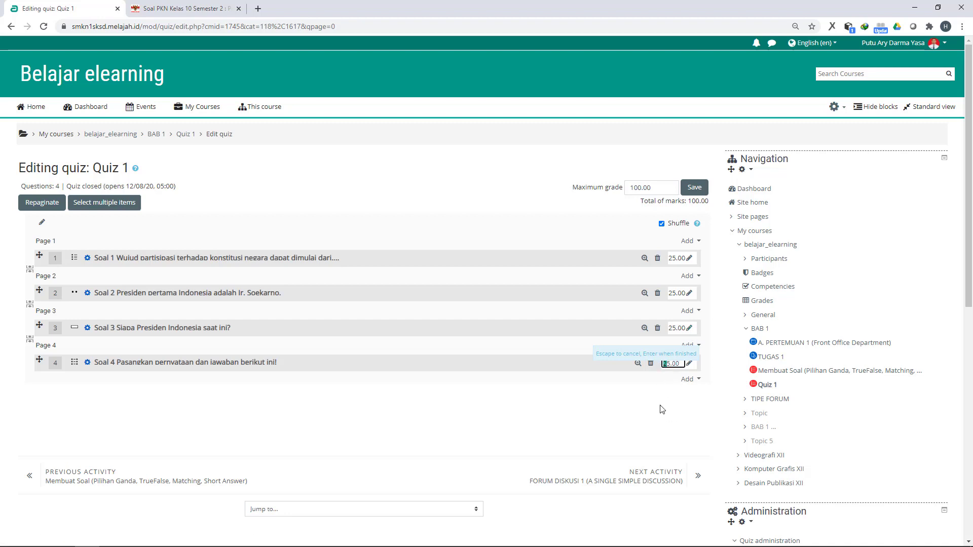
pyautogui.press('Return')
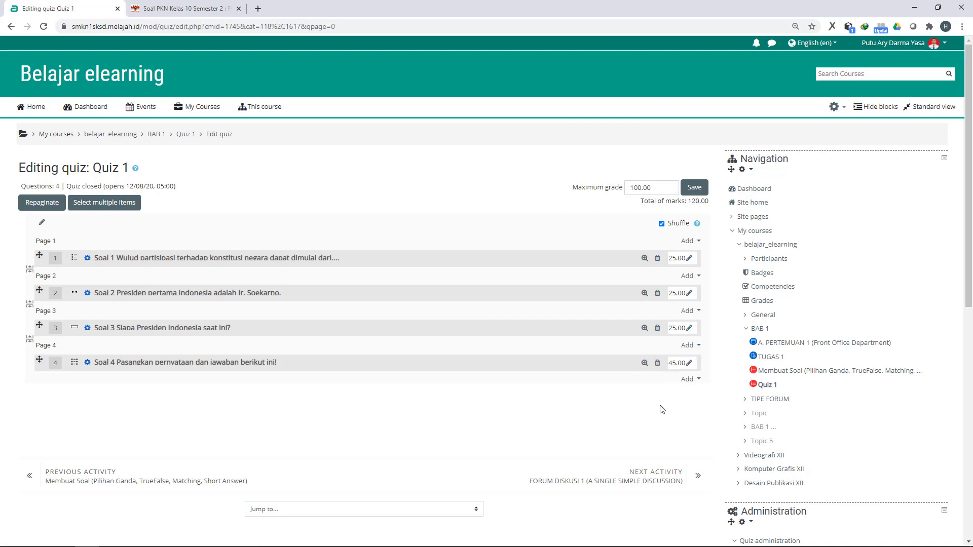
# Step: Set the marks of Soal 3, Soal 2 and Soal 1 to 20 each
pyautogui.click(687, 328)
pyautogui.write('20')
pyautogui.press('Return')
pyautogui.click(689, 293)
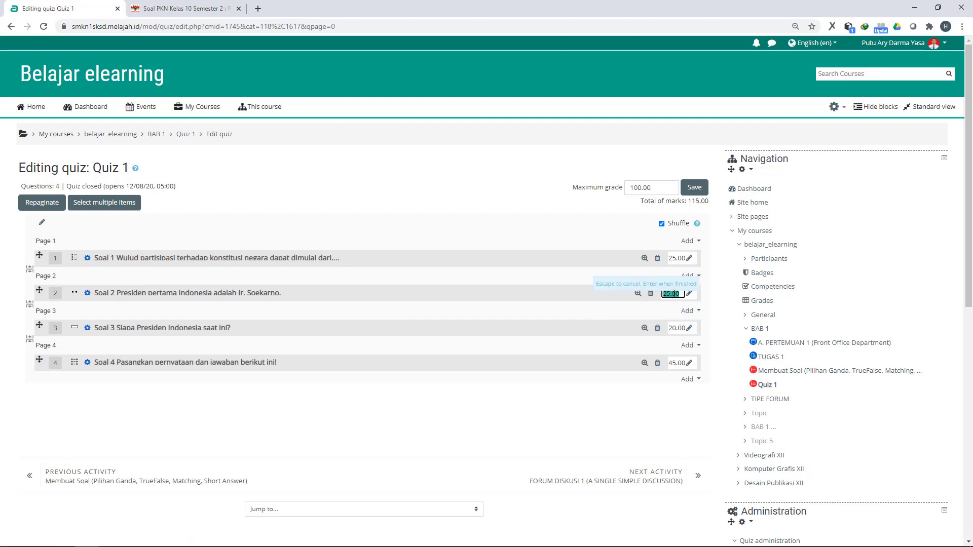
pyautogui.write('20')
pyautogui.press('Return')
pyautogui.click(689, 258)
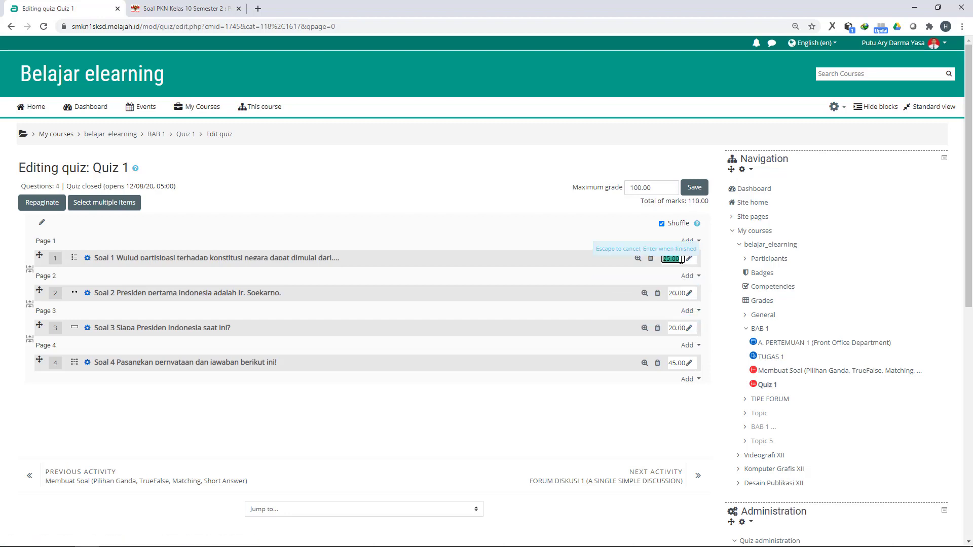
pyautogui.write('20')
pyautogui.press('Return')
# Step: Set the mark of Soal 4 to 40 and compare the total of marks with the maximum grade
pyautogui.click(690, 363)
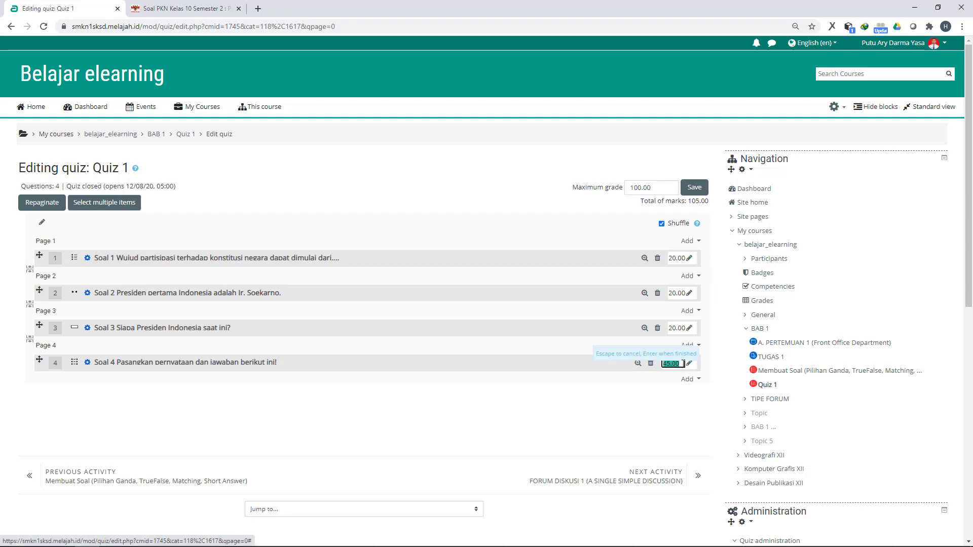
pyautogui.write('40')
pyautogui.press('Return')
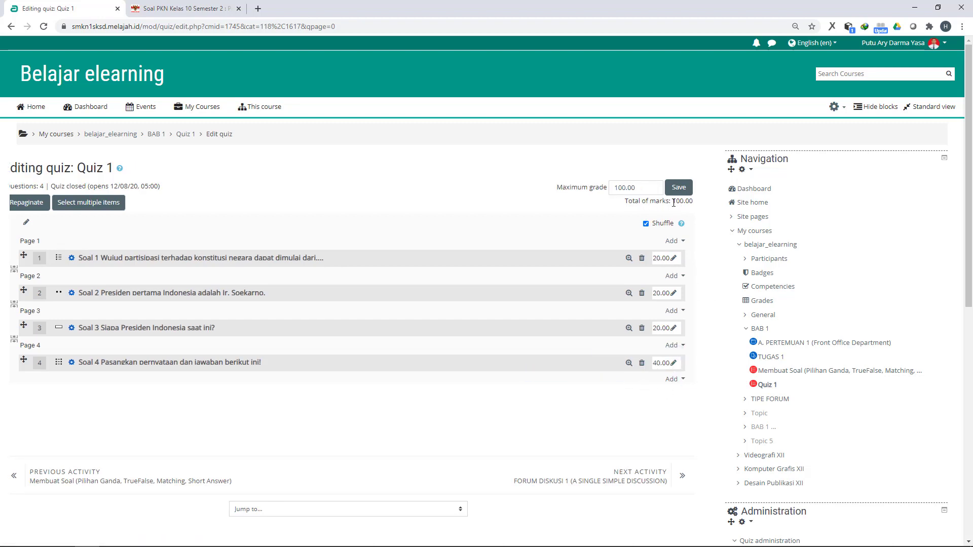
pyautogui.moveTo(558, 189); pyautogui.dragTo(588, 188)
pyautogui.click(453, 188)
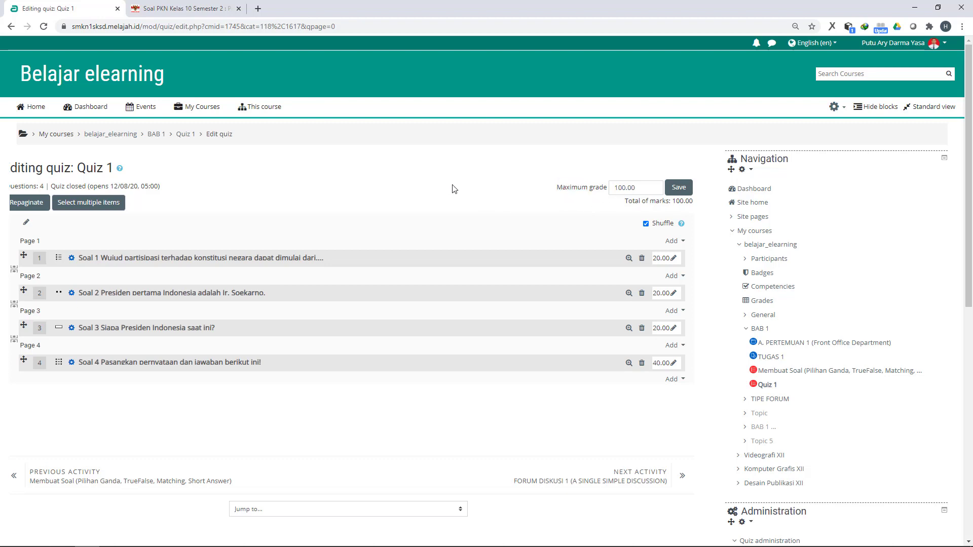